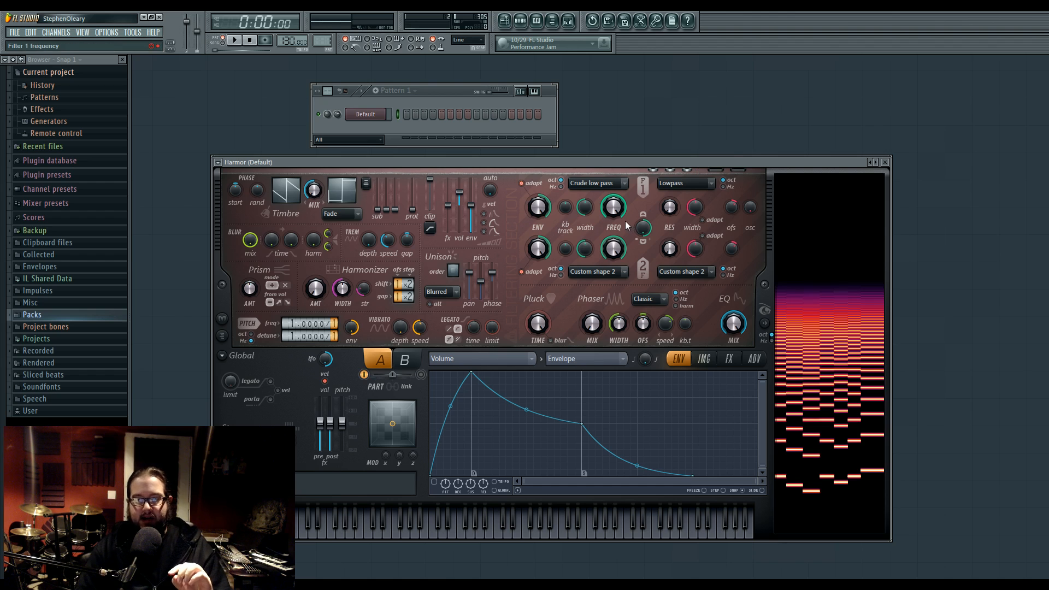
Sweep Filter 1's frequency down to 34% and back up to 100%
left_click_drag(593, 164, 566, 165)
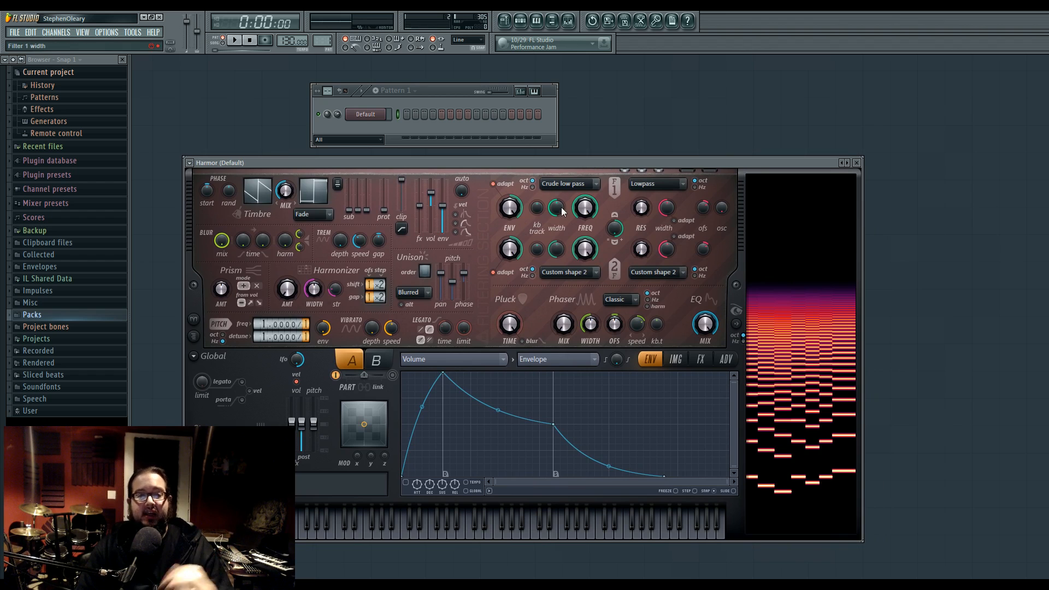
left_click_drag(585, 208, 584, 276)
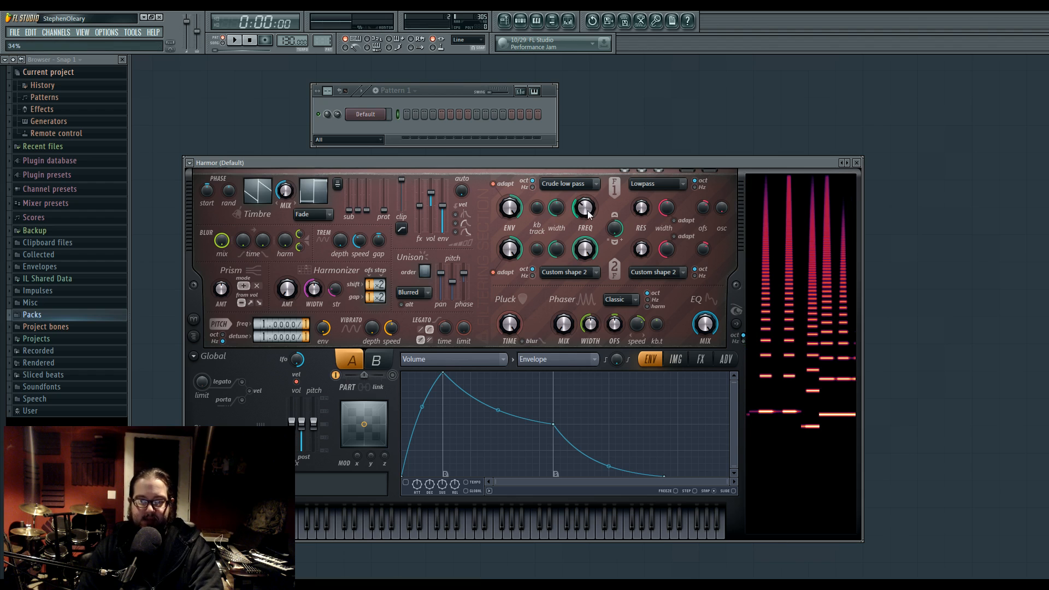
left_click(743, 331)
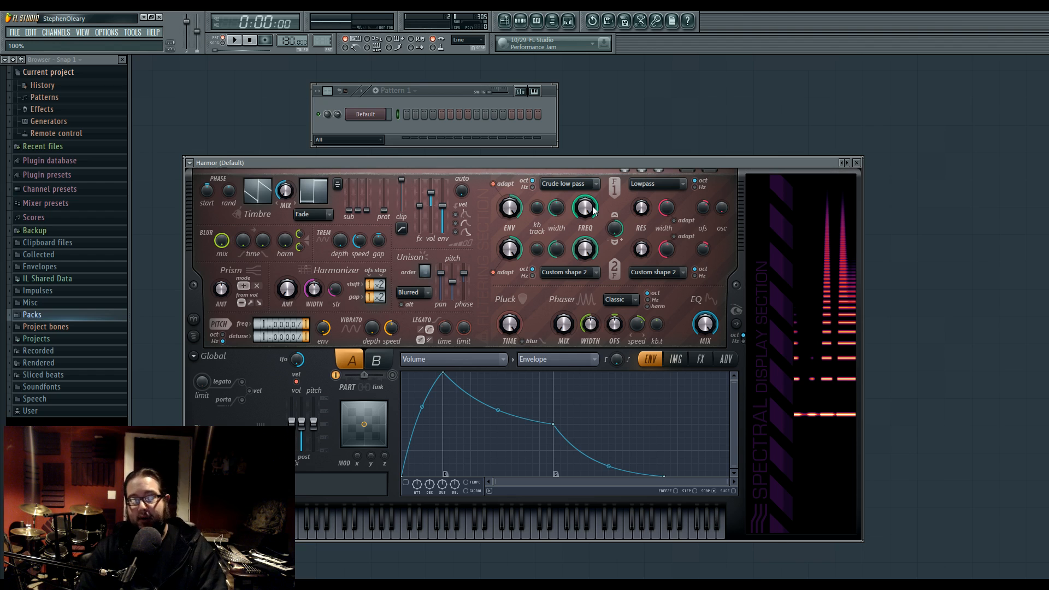
Lower the Global section's pitch slider and play a note while sweeping Filter 1's frequency
left_click_drag(313, 424, 316, 449)
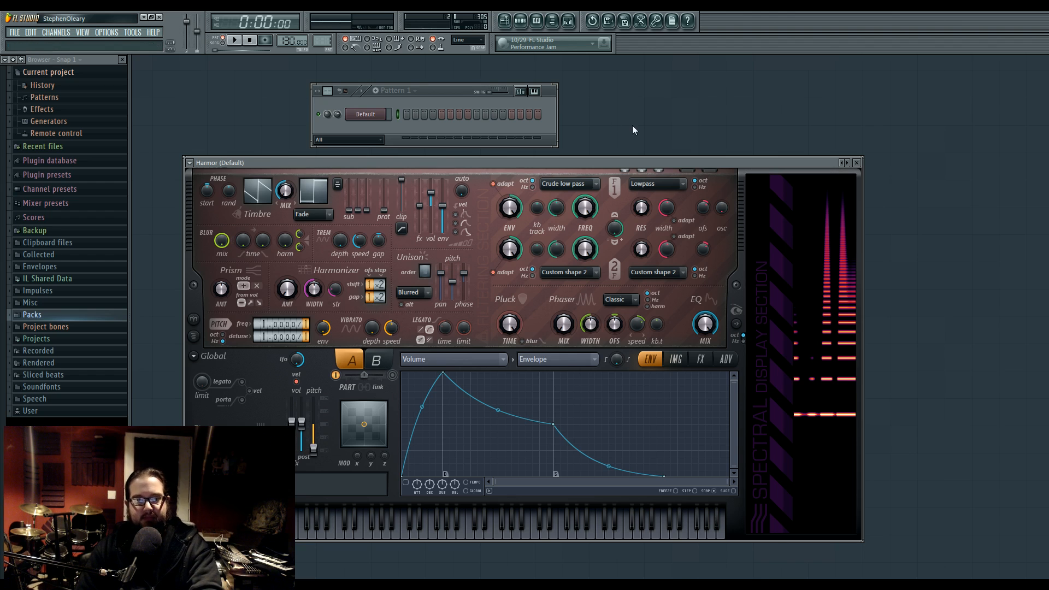
left_click_drag(627, 164, 628, 162)
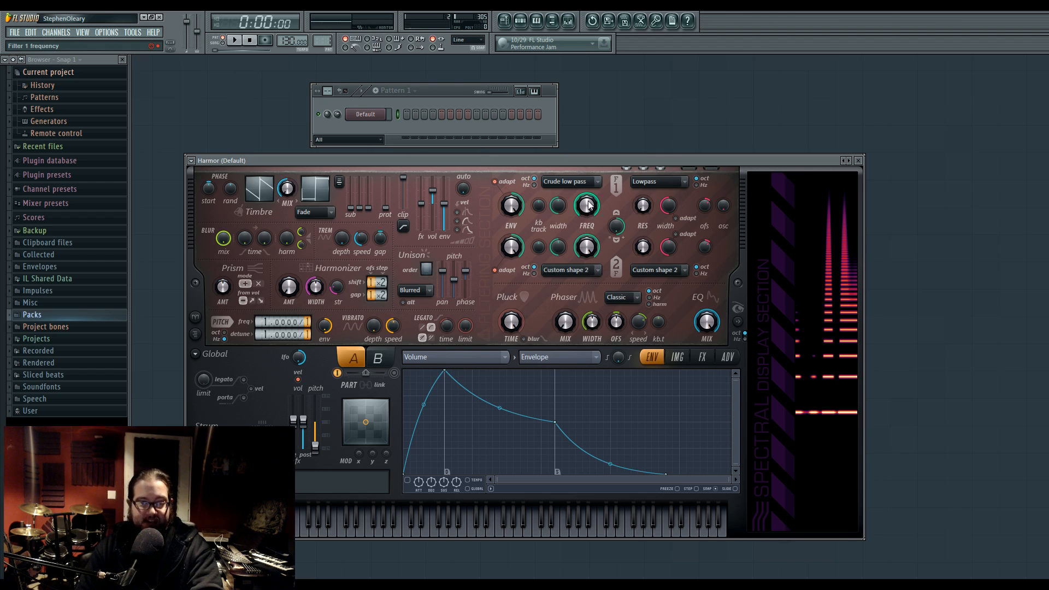
key("c")
mouse_move(587, 206)
left_mouse_down()
mouse_move(590, 218)
mouse_move(591, 208)
left_mouse_up()
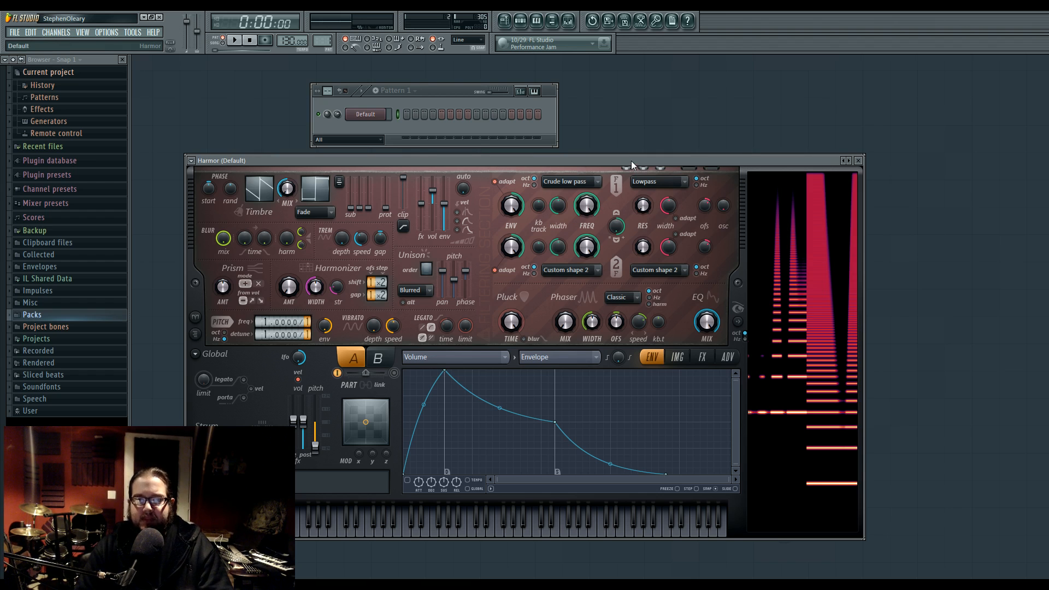
mouse_move(600, 163)
left_mouse_down()
mouse_move(602, 149)
mouse_move(597, 158)
left_mouse_up()
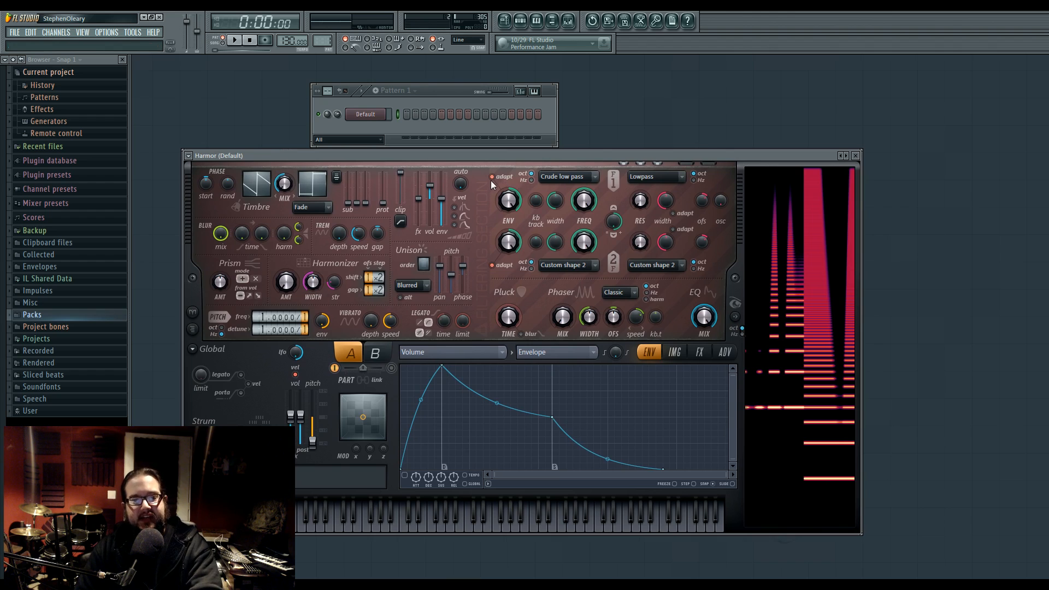
Try Filter 1 envelope amounts of 82% and 37%
left_click(516, 202)
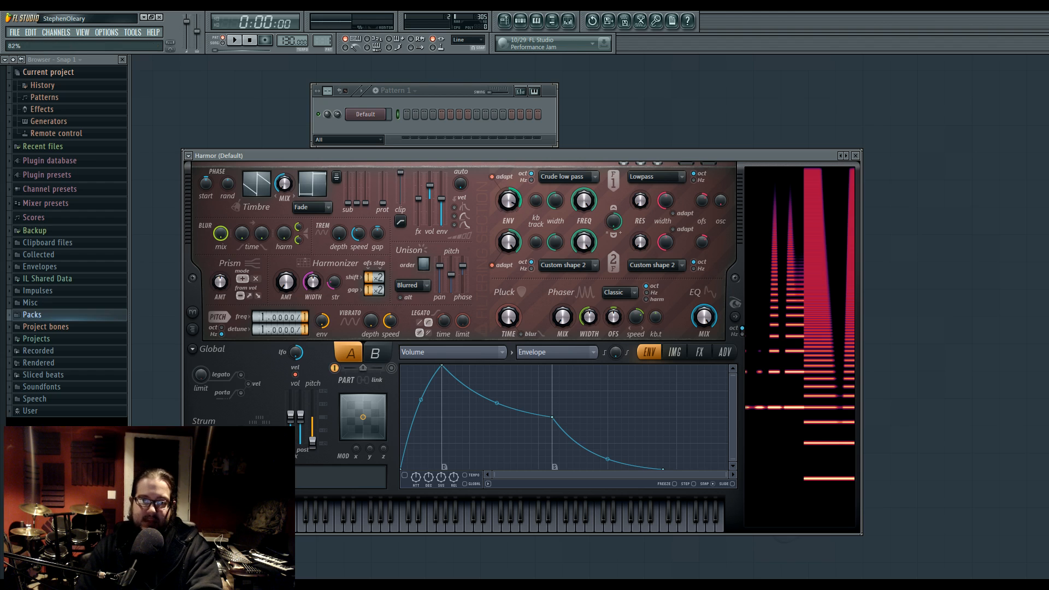
mouse_move(514, 205)
left_mouse_down()
mouse_move(514, 227)
mouse_move(514, 217)
left_mouse_up()
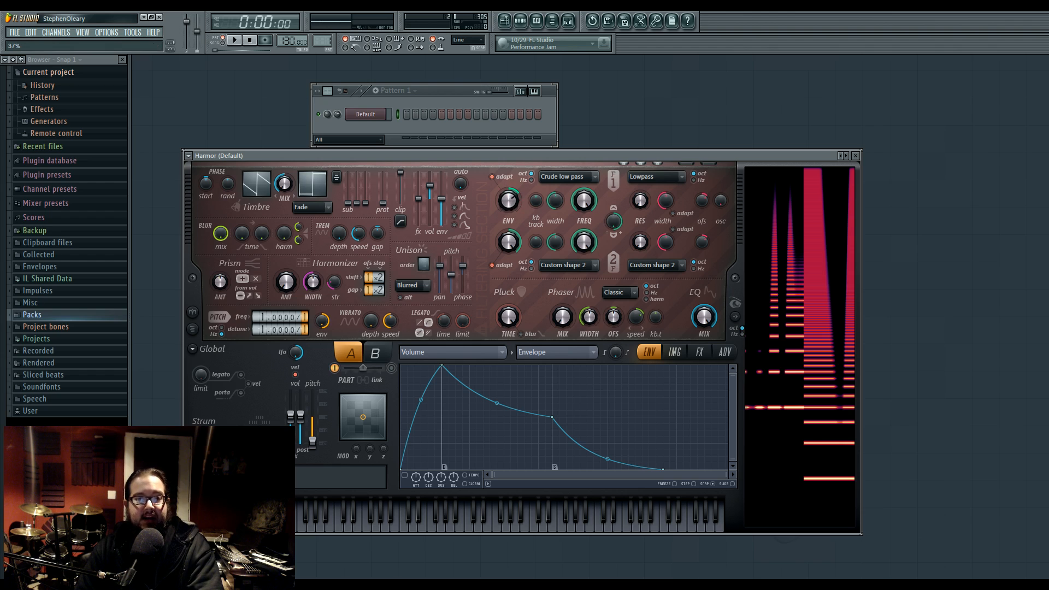
Examine the available editor targets and articulator parts, keeping Volume and Envelope selected
left_click(498, 355)
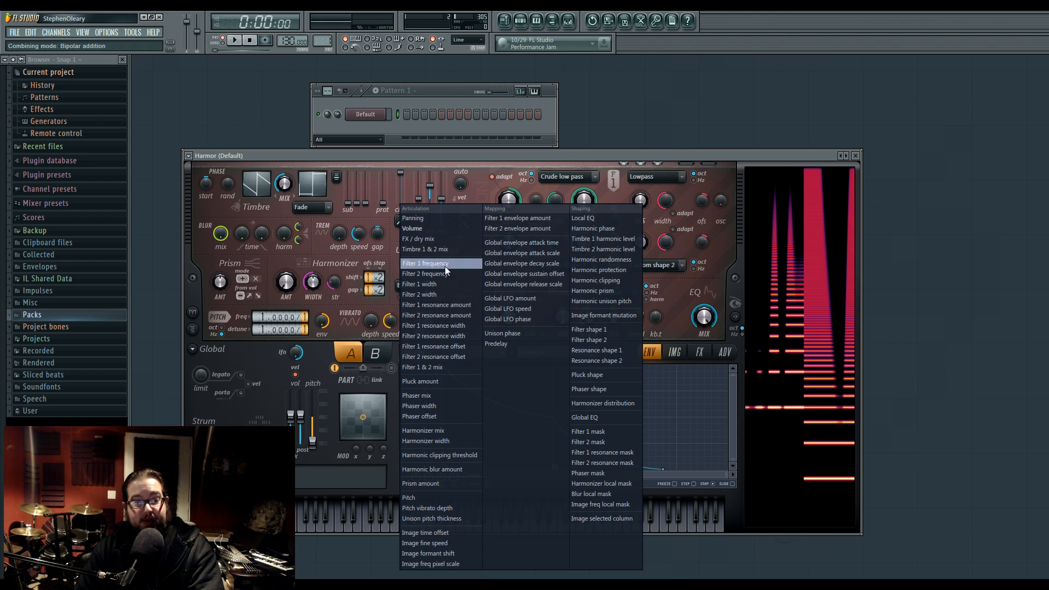
left_click(413, 228)
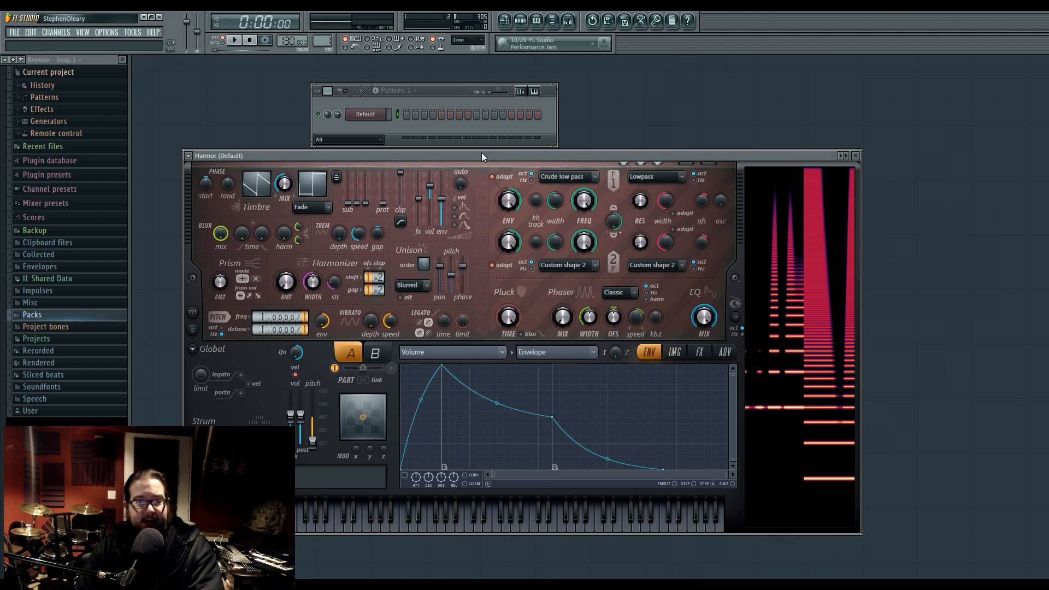
left_click(556, 353)
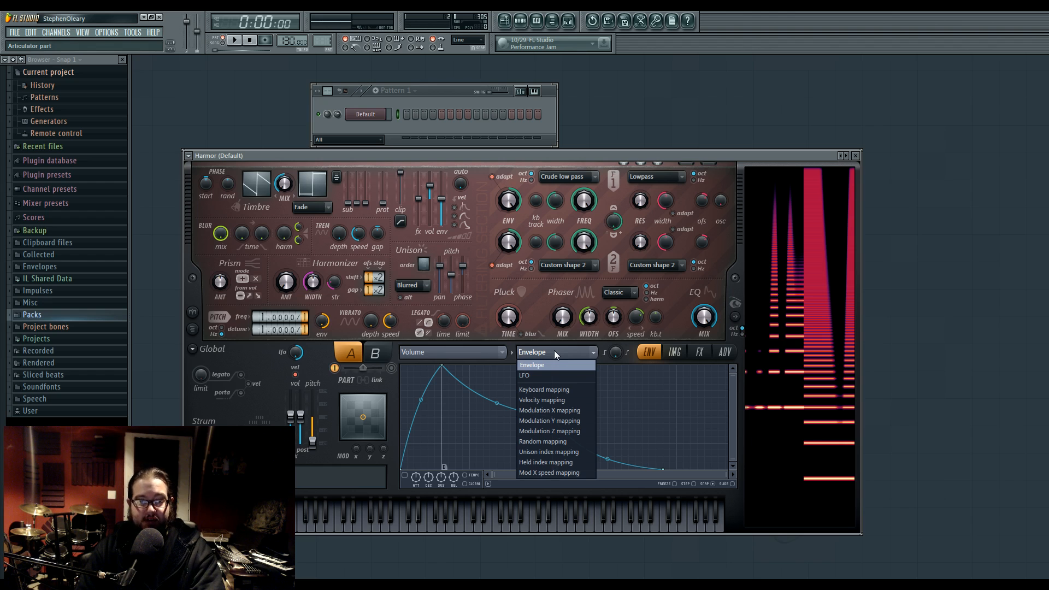
left_click(546, 351)
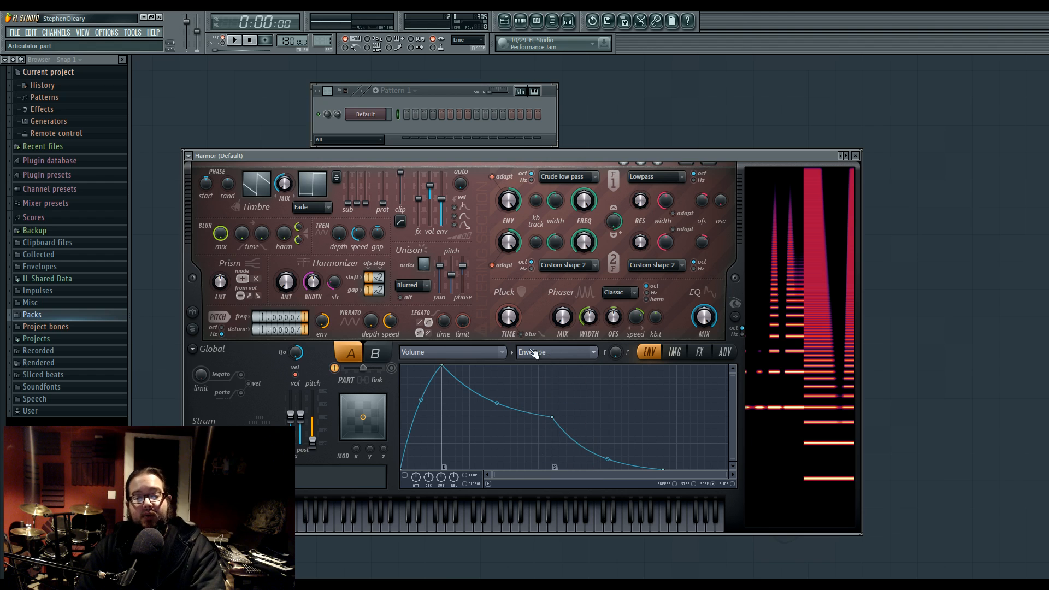
left_click(498, 353)
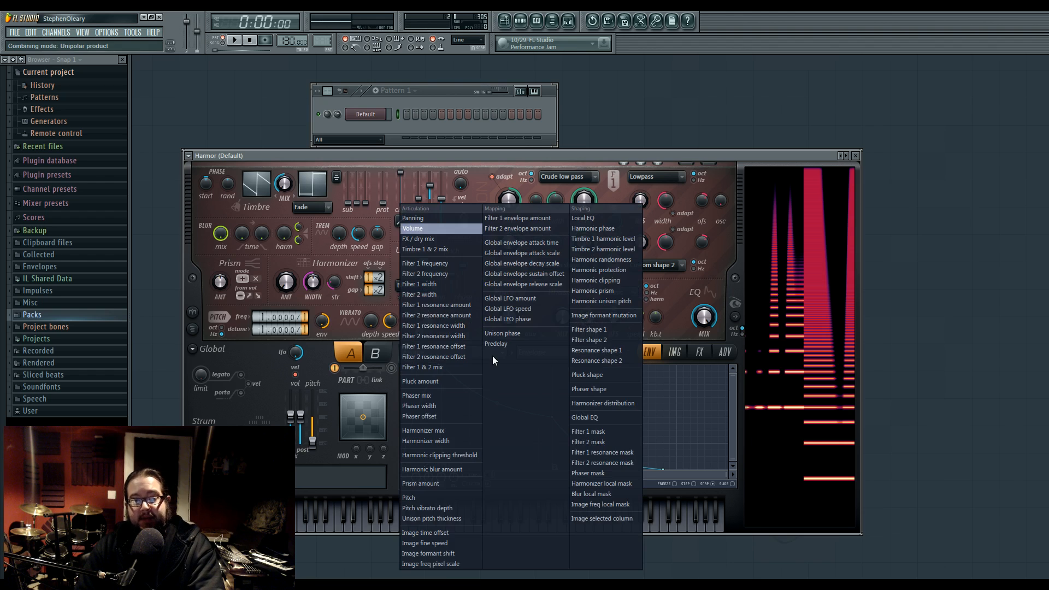
left_click(533, 160)
left_click(564, 354)
left_click(565, 352)
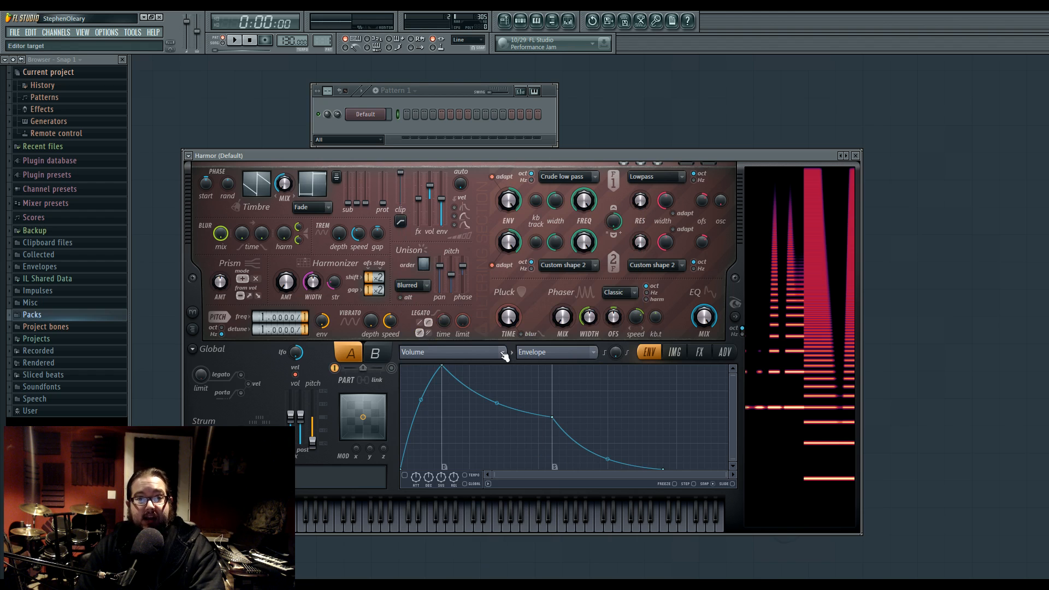
left_click(502, 355)
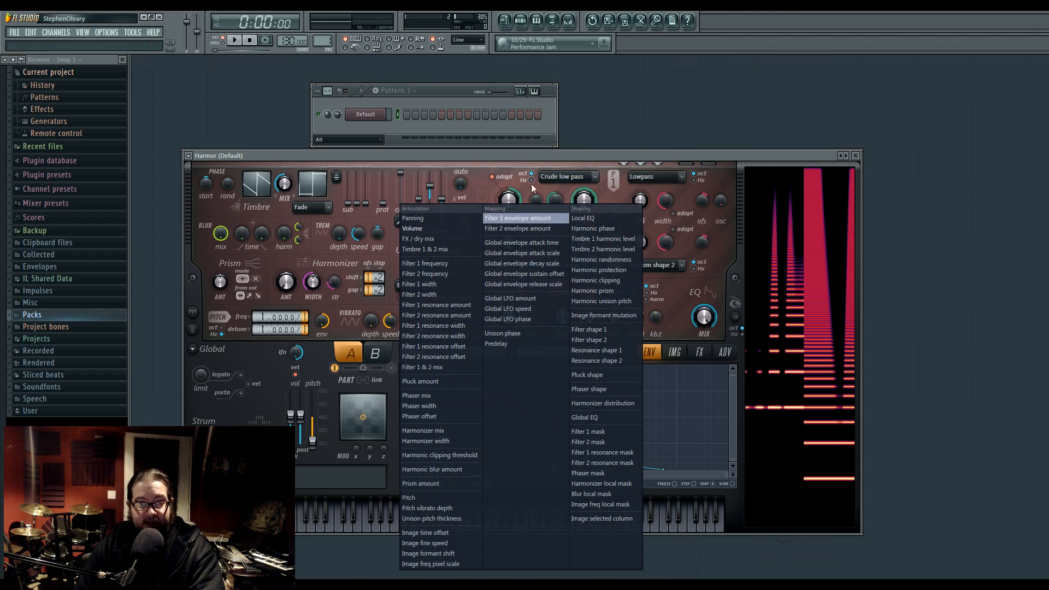
left_click(555, 179)
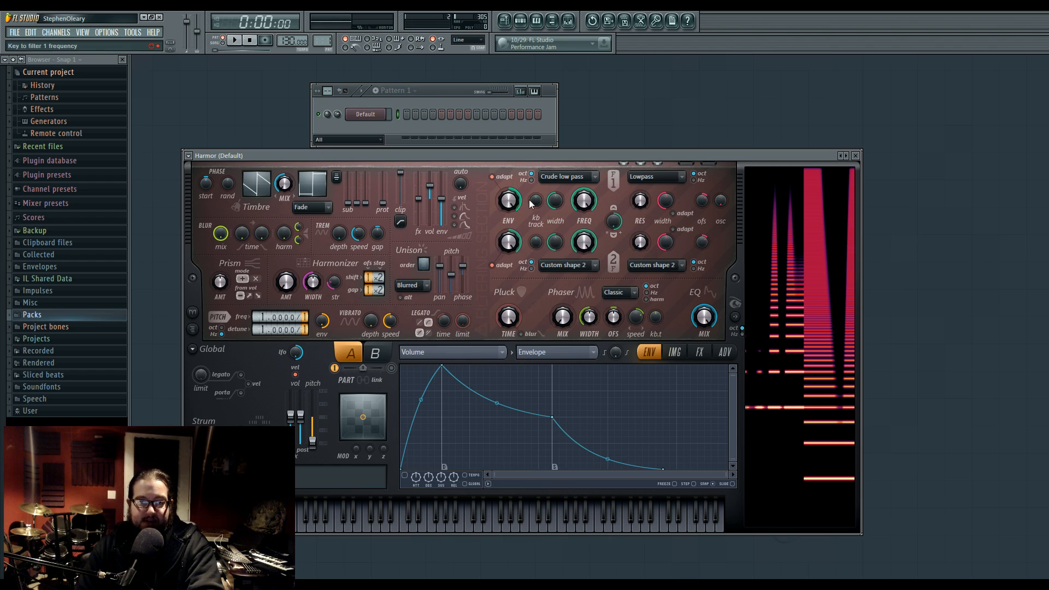
Bring up the Filter 1 frequency envelope in the editor and try different envelope amounts on Filter 1
left_click(583, 200)
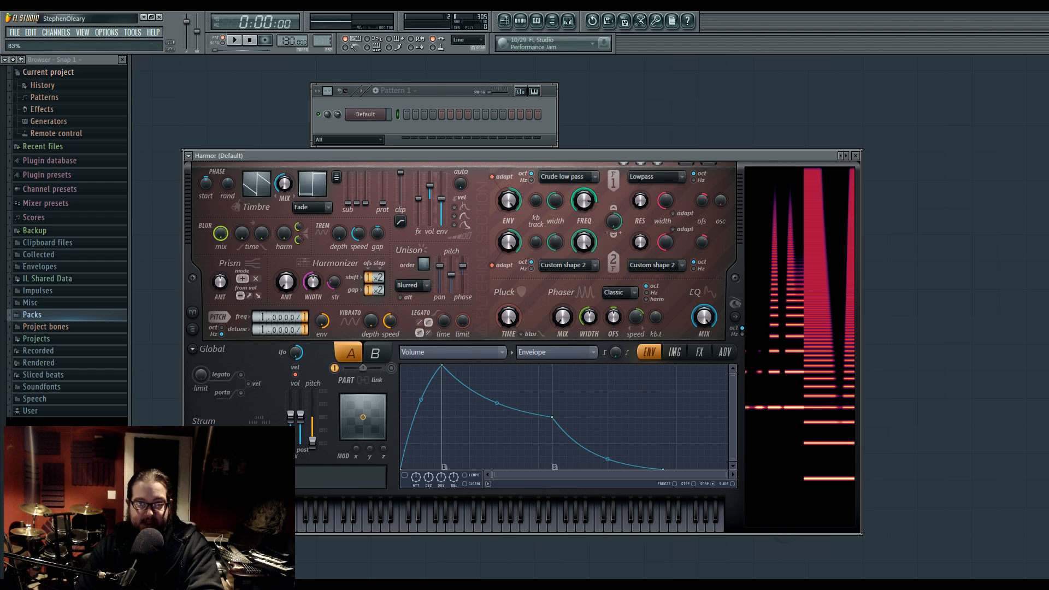
right_click(584, 200)
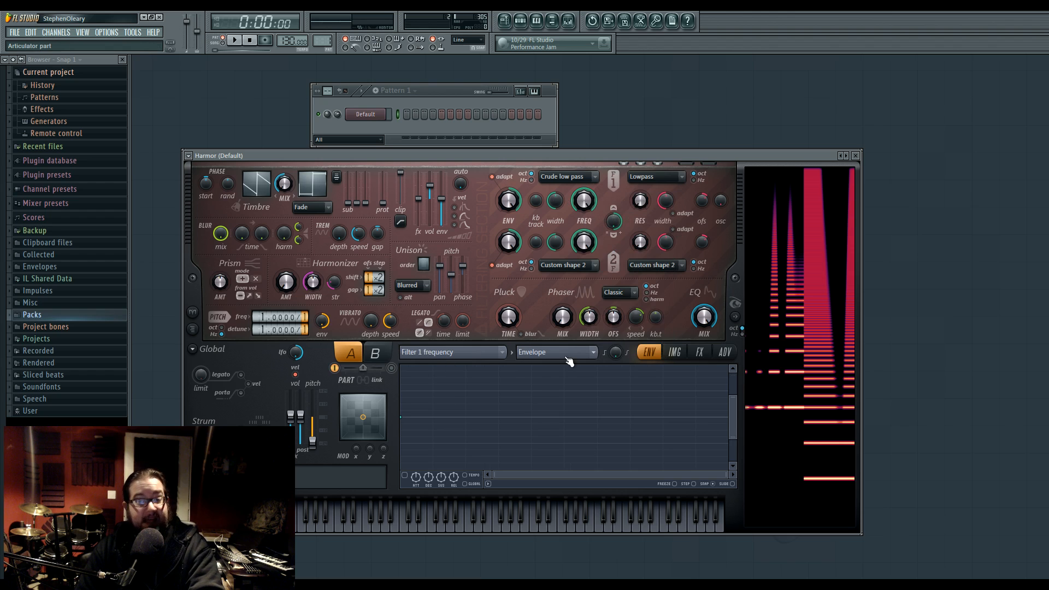
left_click_drag(508, 200, 508, 223)
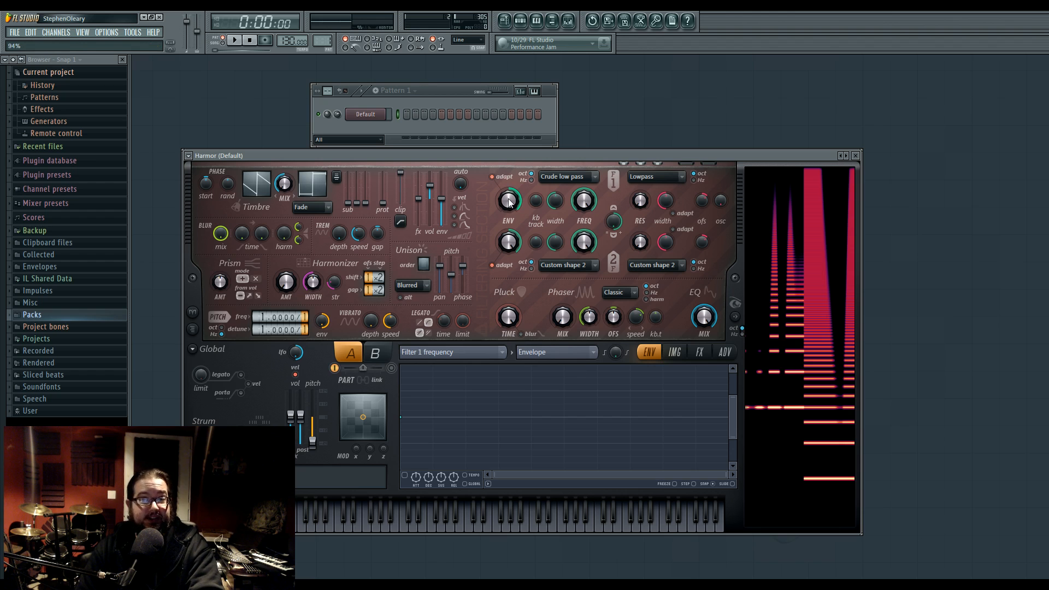
scroll(509, 201, "up", 3)
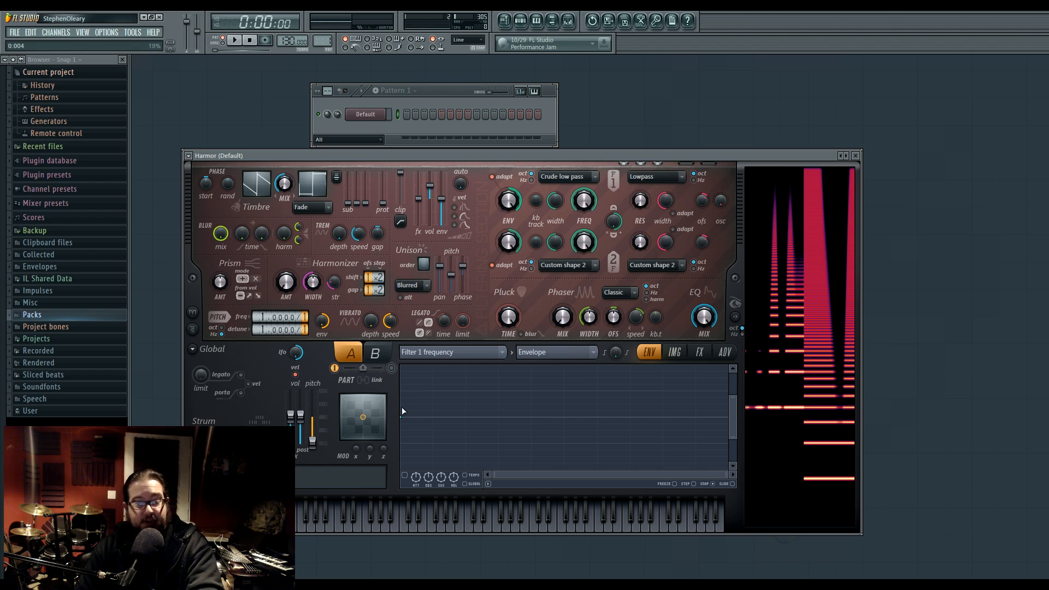
left_click_drag(508, 201, 508, 255)
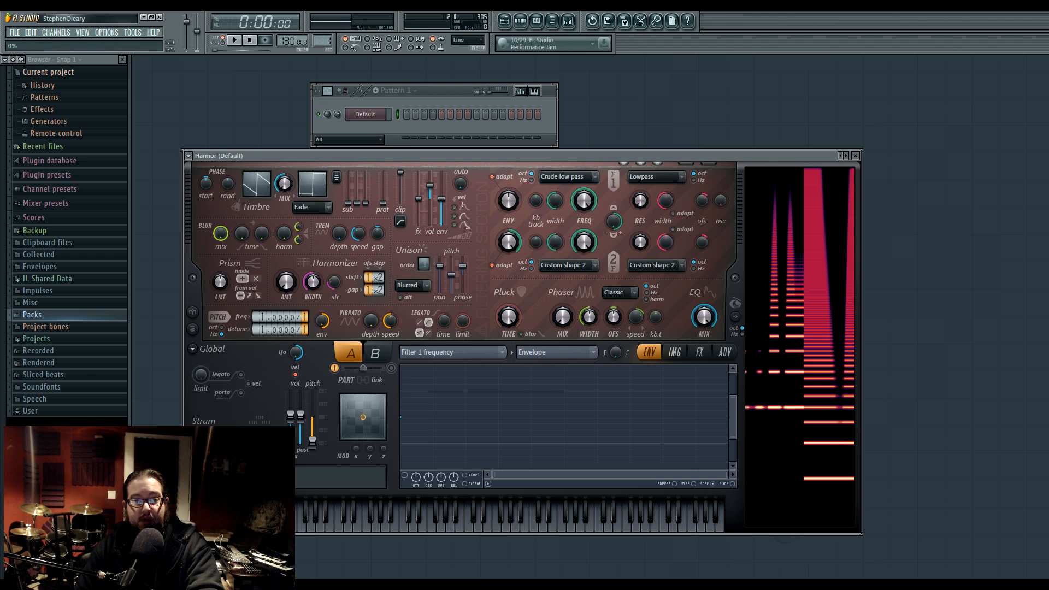
left_click_drag(509, 206, 508, 261)
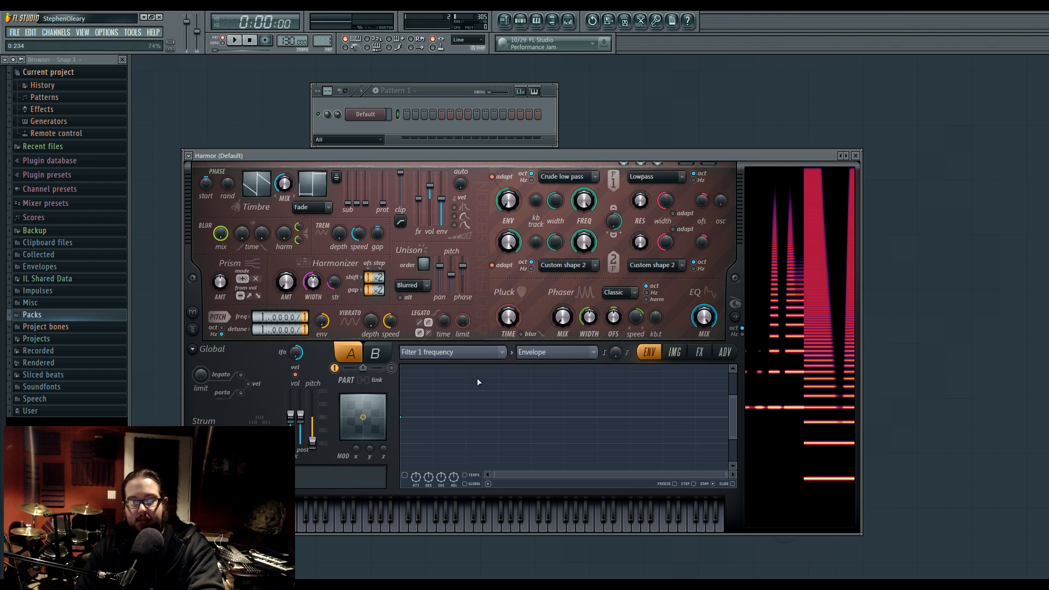
left_click_drag(730, 412, 727, 332)
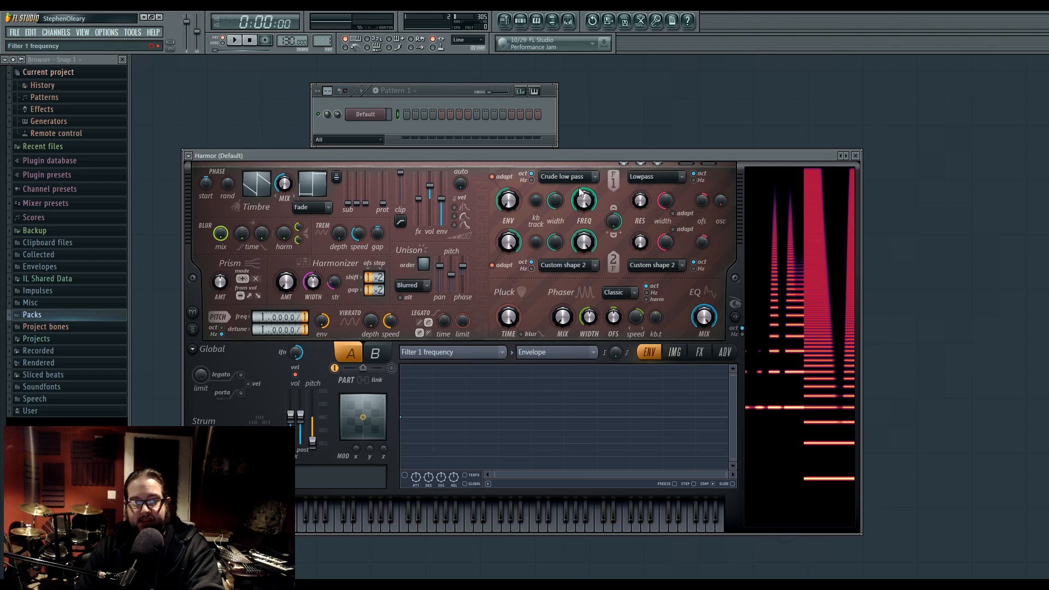
Switch the editor target back to Volume
left_click(496, 352)
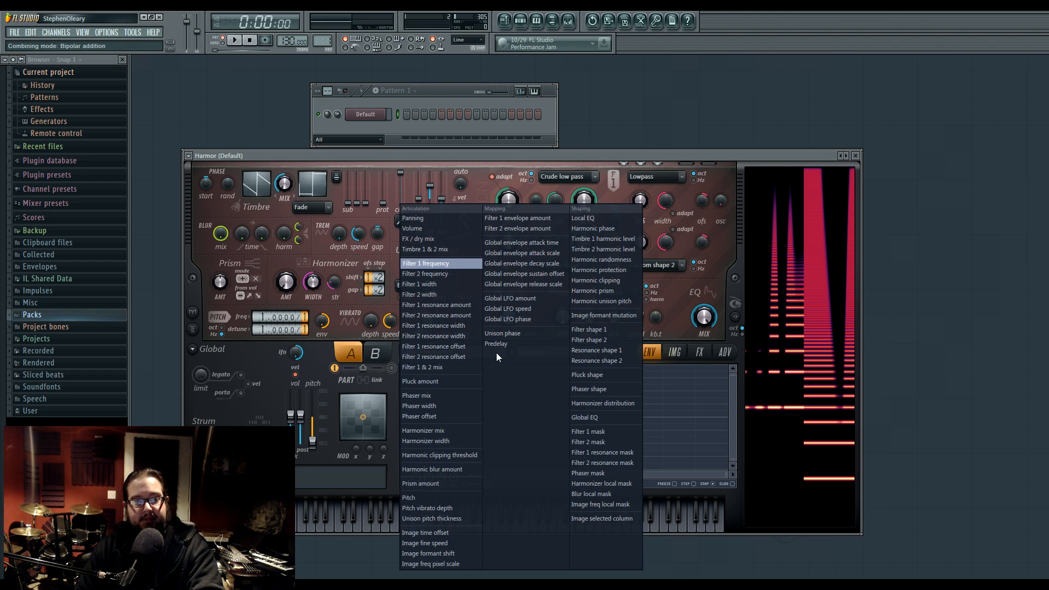
left_click(464, 229)
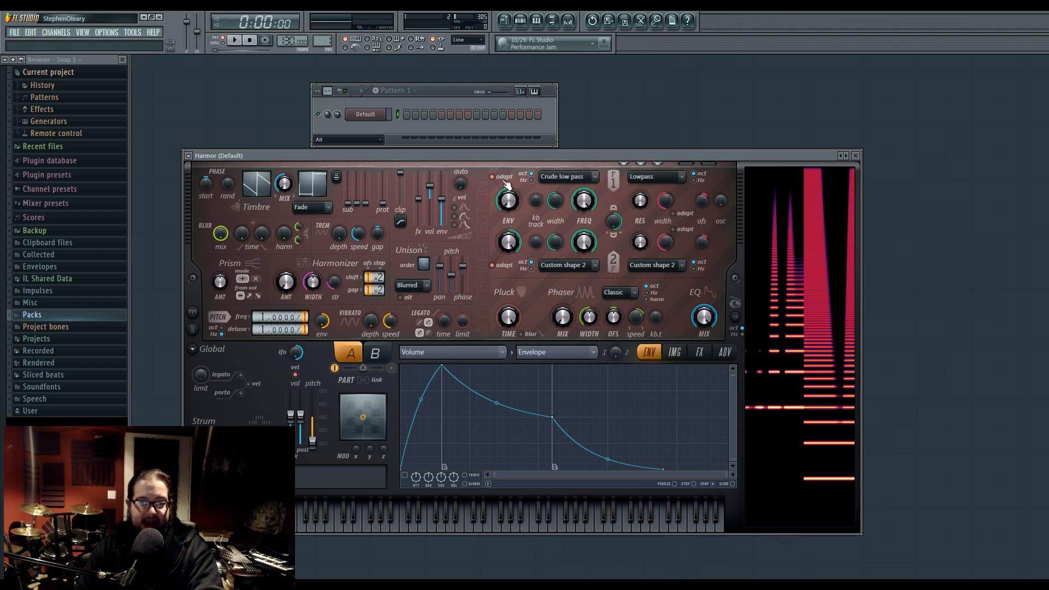
Lower Filter 1's frequency to a mid-range cutoff while comparing low and high notes on Harmor's keyboard
left_click(557, 204)
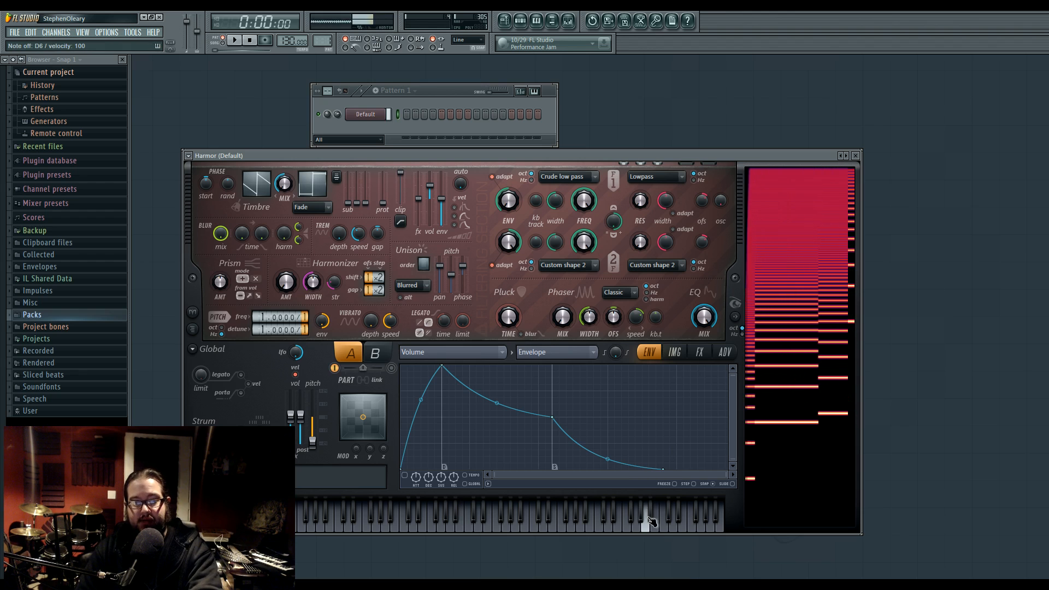
left_click(350, 521)
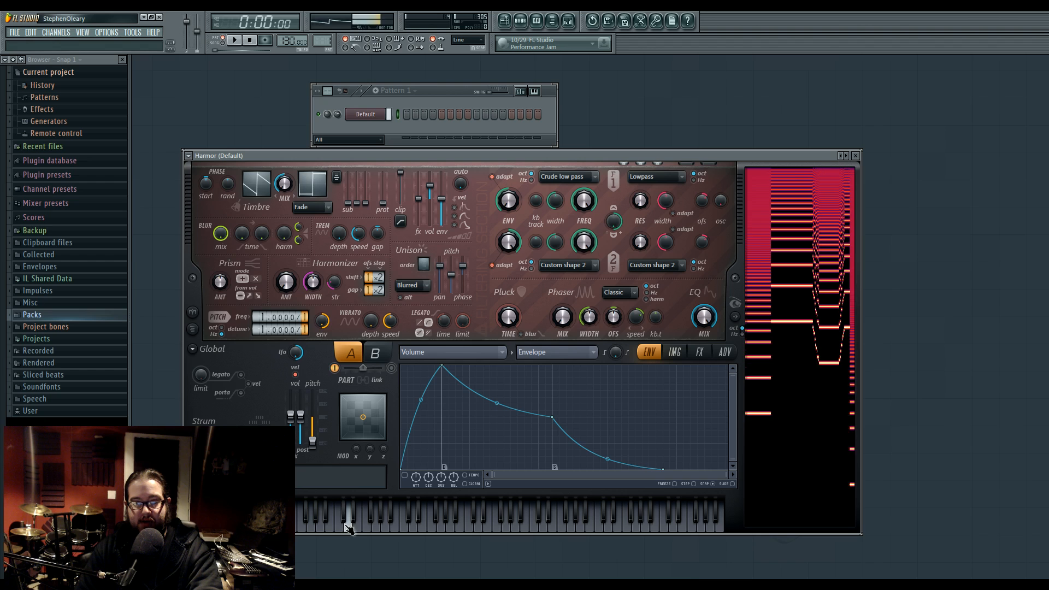
left_click_drag(581, 203, 581, 229)
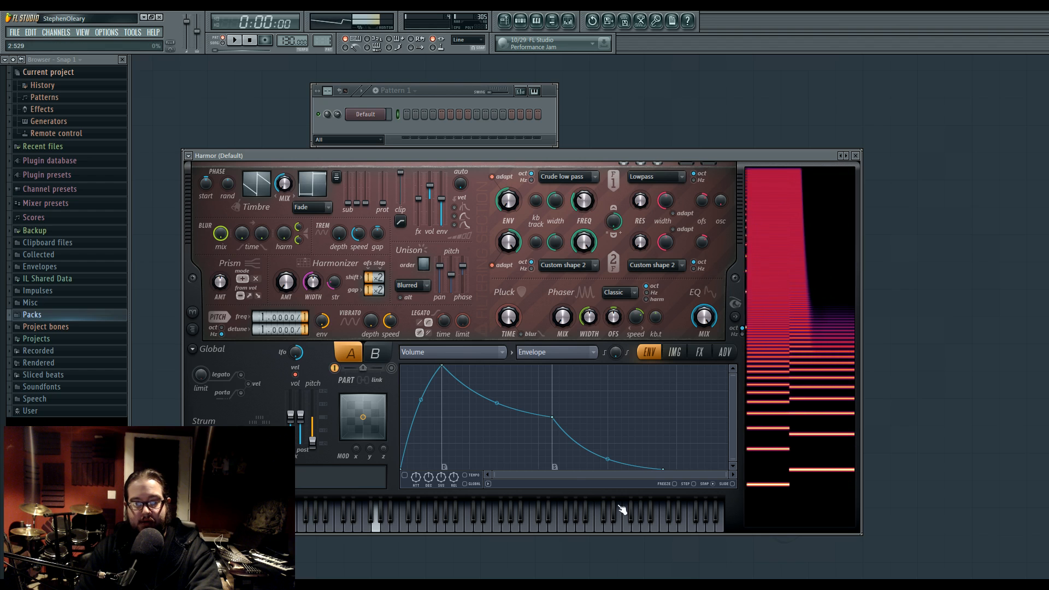
left_click(615, 519)
mouse_move(617, 526)
left_mouse_down()
mouse_move(397, 526)
mouse_move(616, 519)
mouse_move(583, 518)
left_mouse_up()
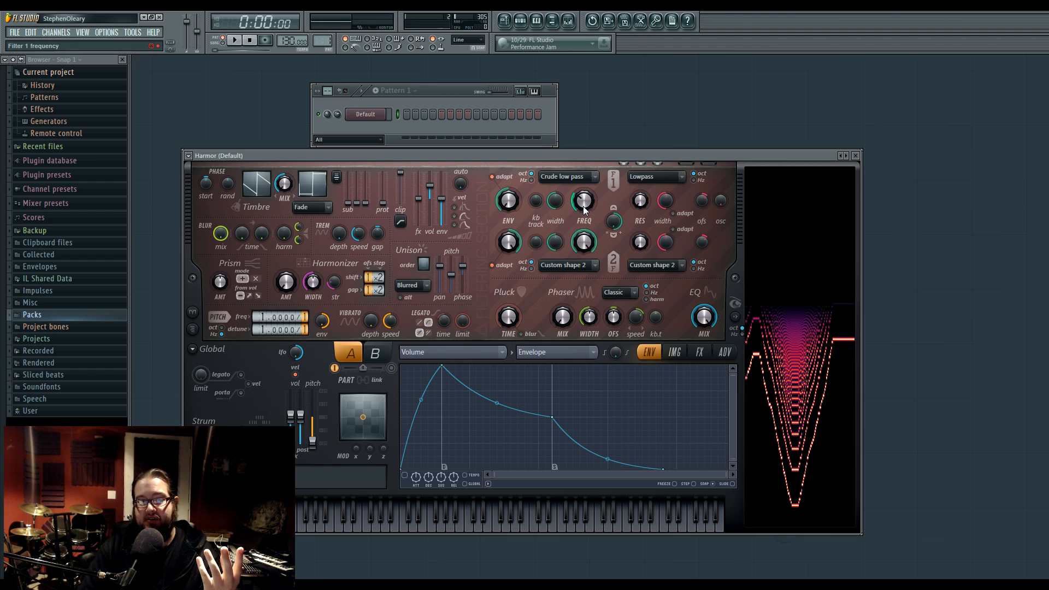
left_click_drag(591, 202, 591, 162)
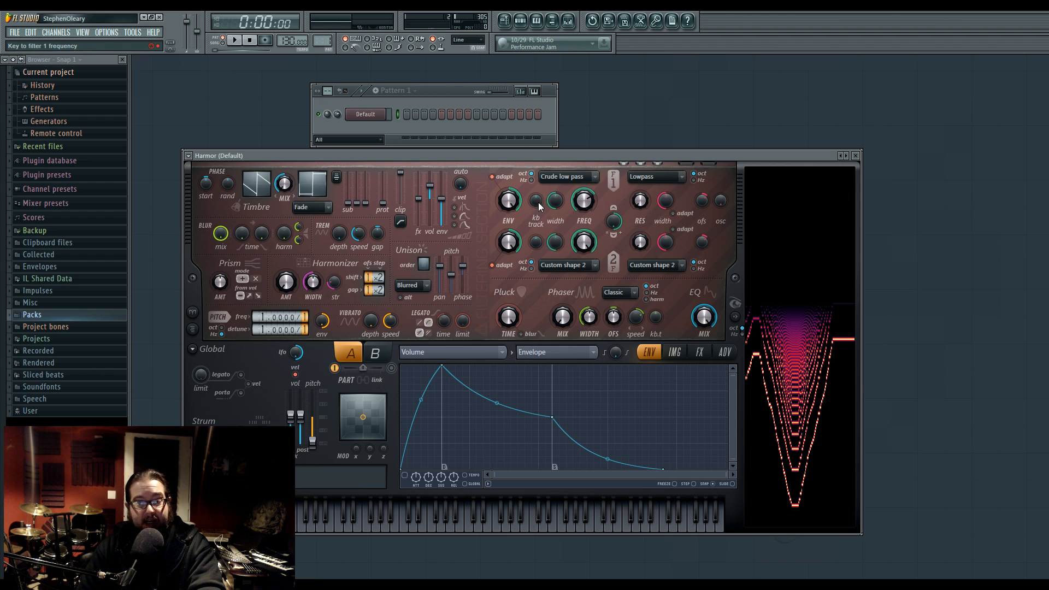
left_click_drag(588, 204, 586, 198)
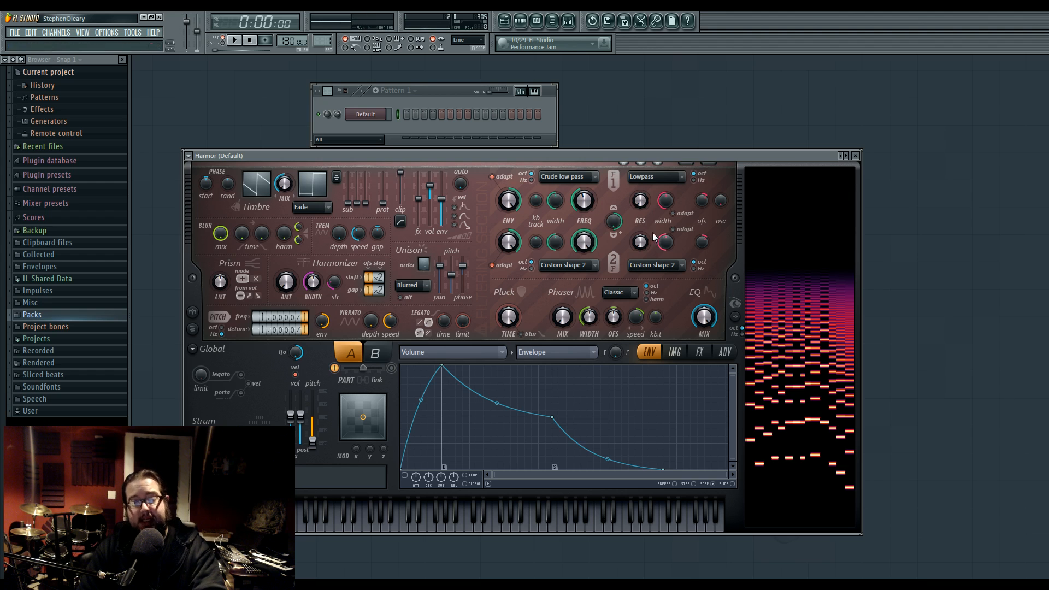
Set Filter 1's keyboard tracking to 100%
right_click(537, 205)
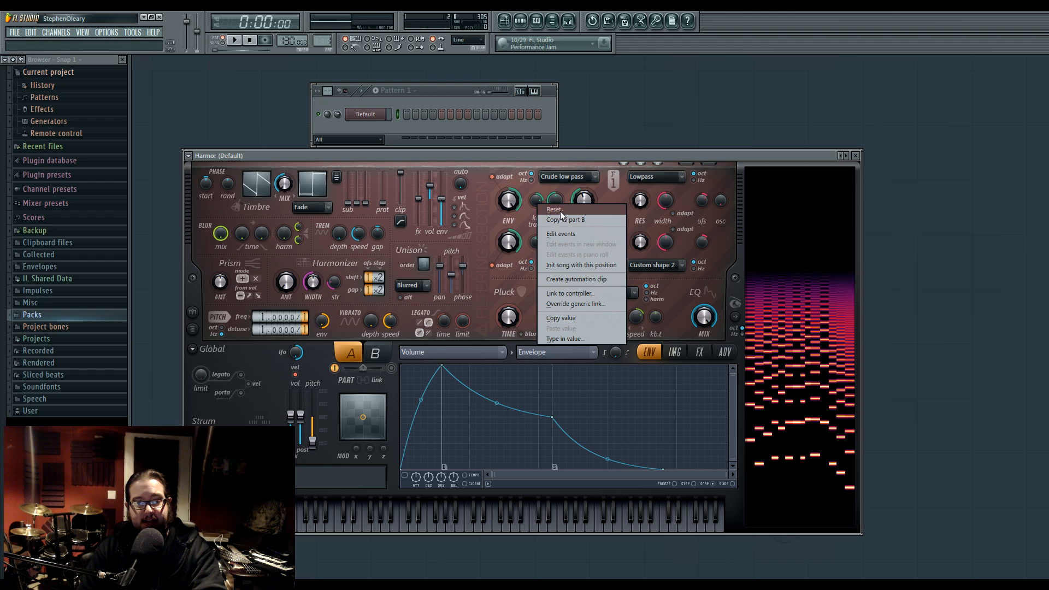
left_click(530, 217)
left_click_drag(539, 205, 538, 207)
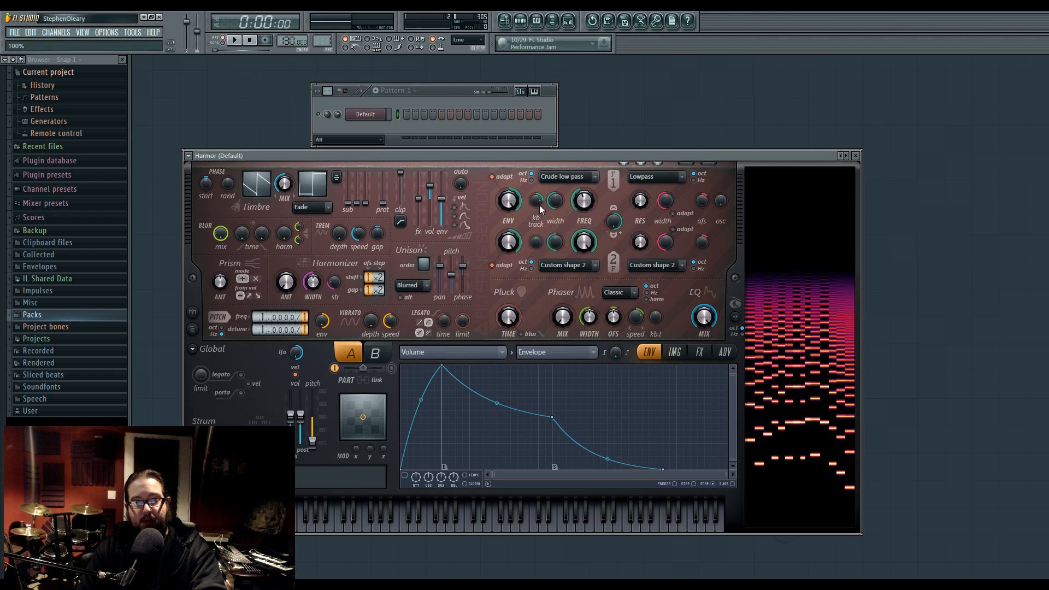
Play a run of notes to audition Filter 1's keyboard tracking
key("x")
key("c")
key("v")
key("n")
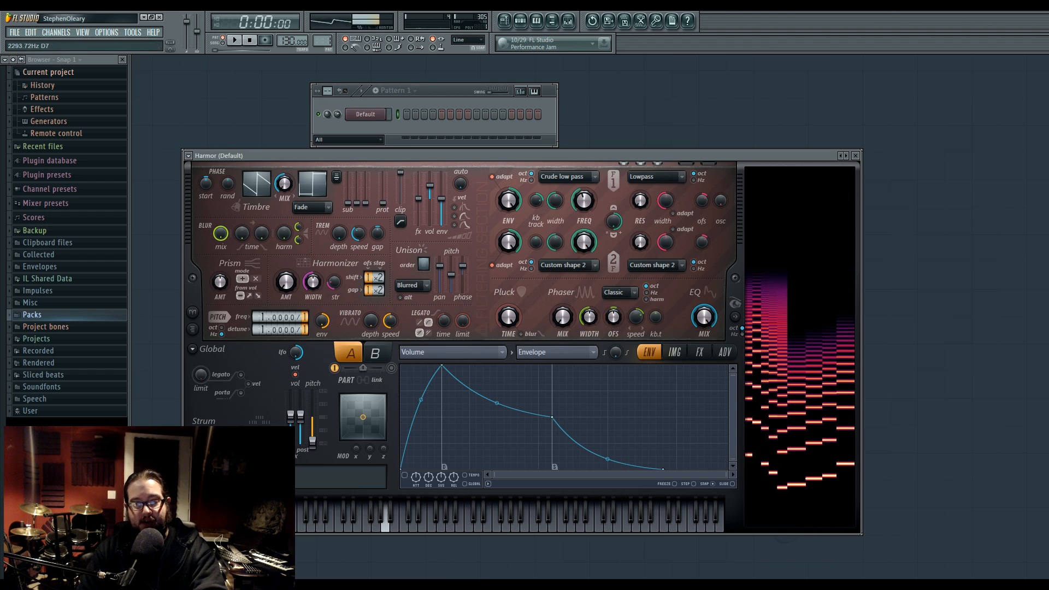
Play separate high and low notes and glide along Harmor's keyboard to hear how the cutoff follows pitch
key("y")
key("m")
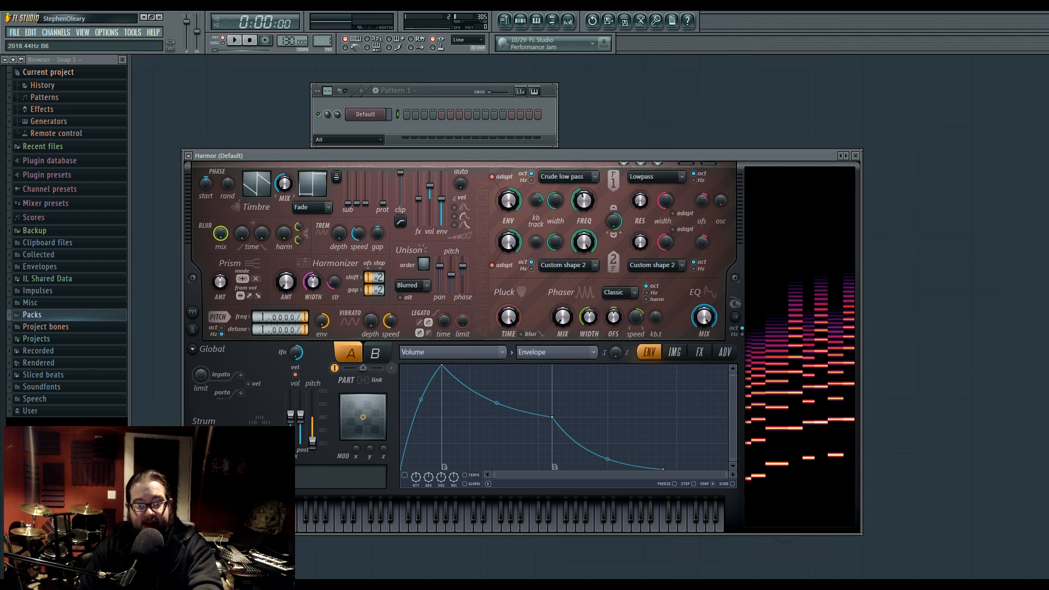
left_click(637, 523)
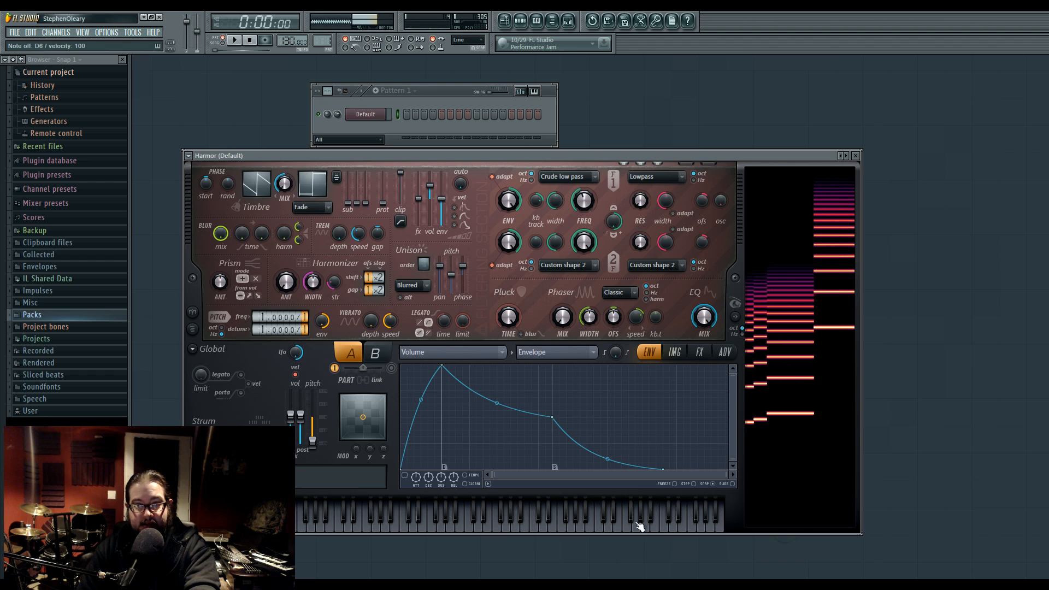
left_click(665, 523)
left_click(600, 523)
left_click(571, 524)
left_click(544, 524)
left_click(534, 525)
mouse_move(527, 525)
left_mouse_down()
mouse_move(365, 517)
mouse_move(625, 517)
mouse_move(487, 515)
left_mouse_up()
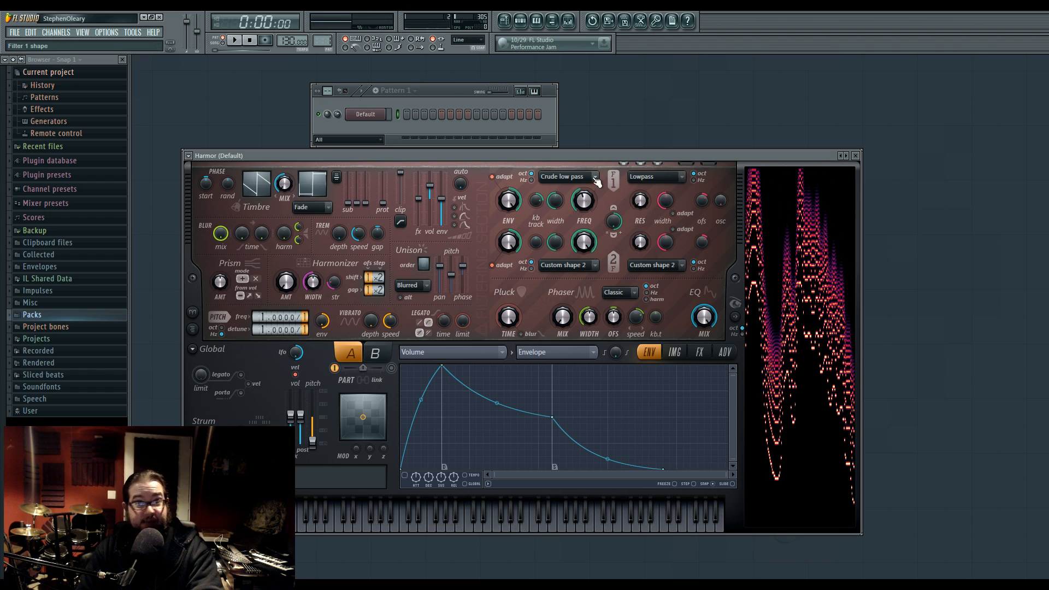
Set Filter 1's keyboard tracking to 126% and glide up the keyboard to audition it
left_click_drag(537, 209, 536, 197)
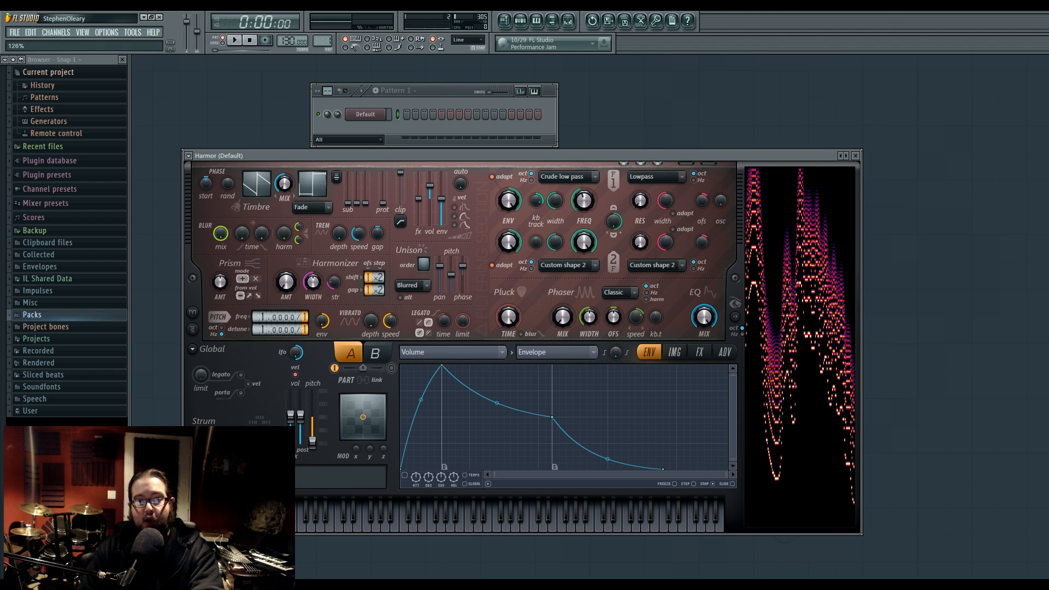
left_click_drag(383, 518, 586, 516)
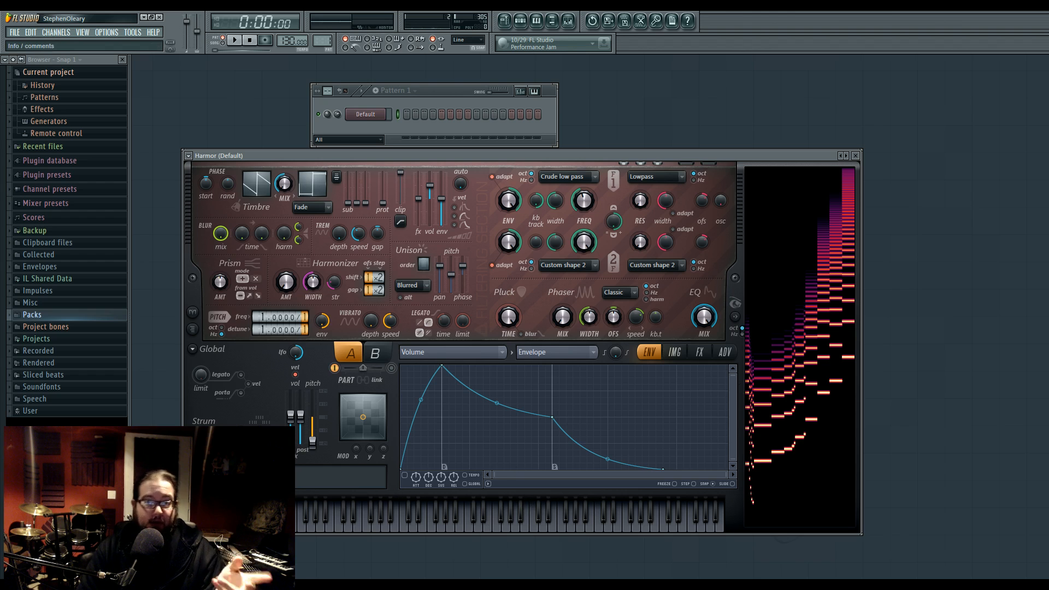
Turn Filter 1's keyboard tracking down into its inverted range and audition it with notes and a keyboard glide
left_click_drag(535, 201, 535, 246)
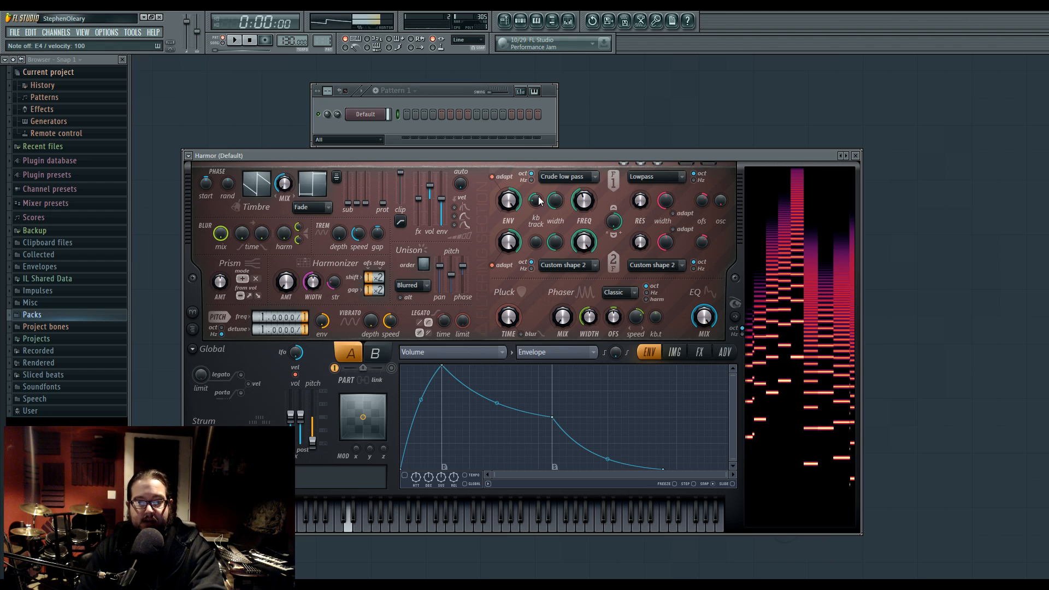
left_click(600, 523)
left_click(588, 523)
left_click(440, 519)
left_click(483, 516)
left_click(424, 516)
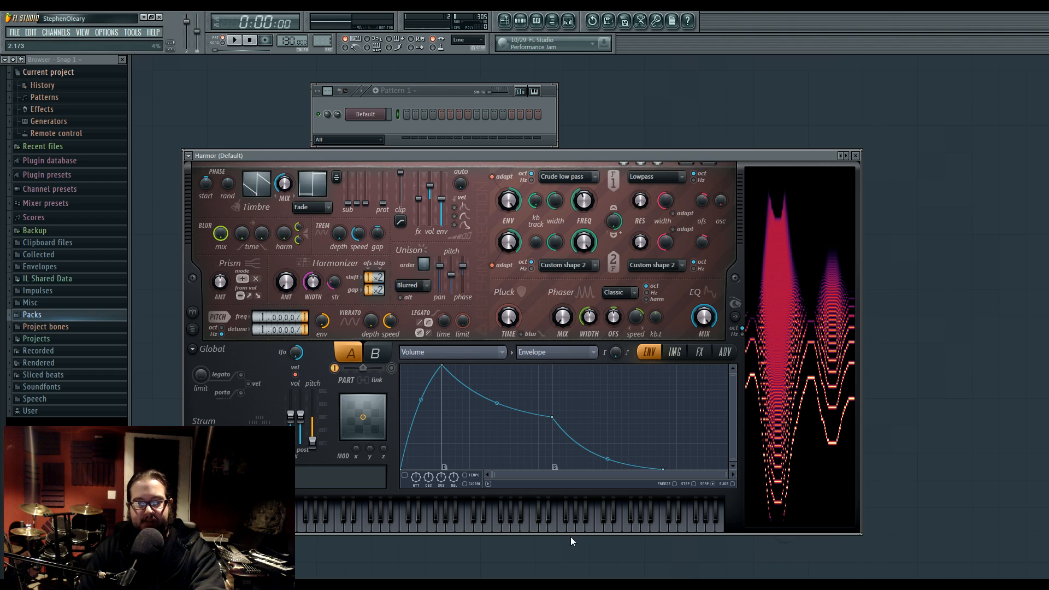
mouse_move(591, 528)
left_mouse_down()
mouse_move(305, 527)
mouse_move(481, 531)
mouse_move(351, 522)
mouse_move(513, 519)
mouse_move(435, 520)
left_mouse_up()
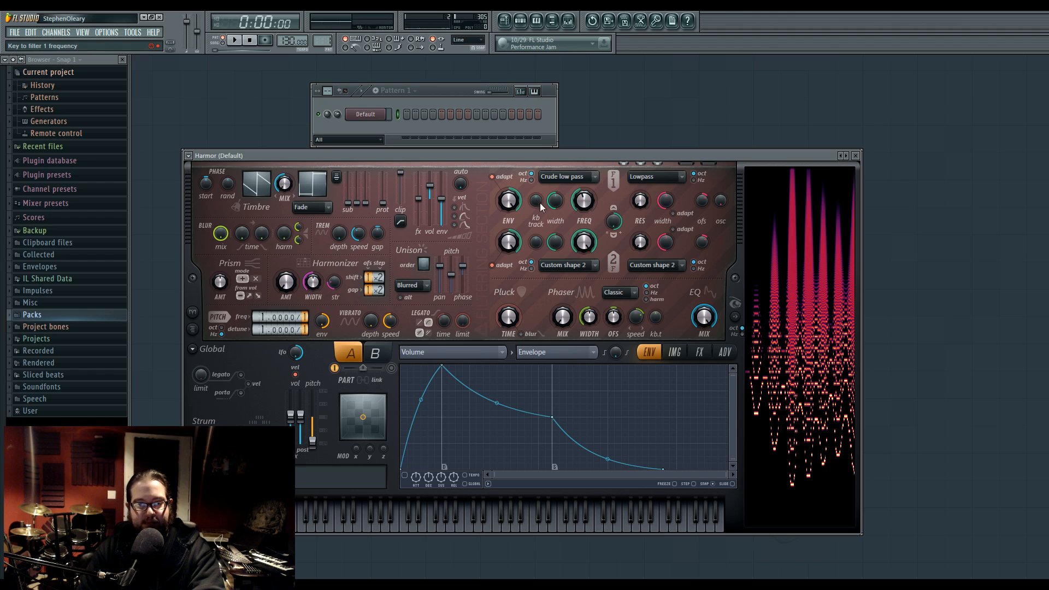
key("v")
key("x")
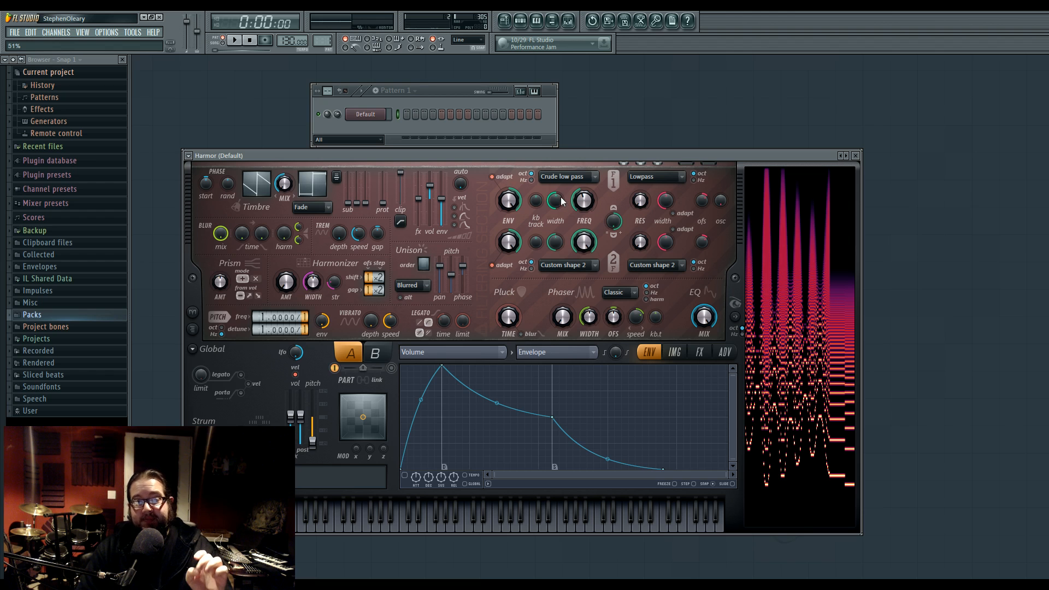
Look through the list of available Filter 1 shapes
left_click(586, 177)
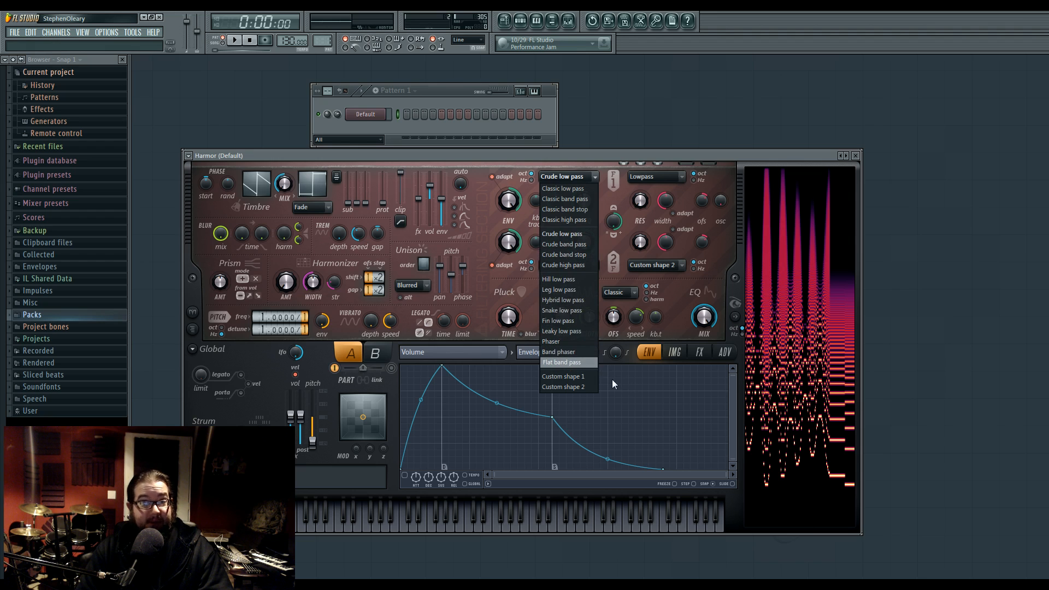
left_click(600, 157)
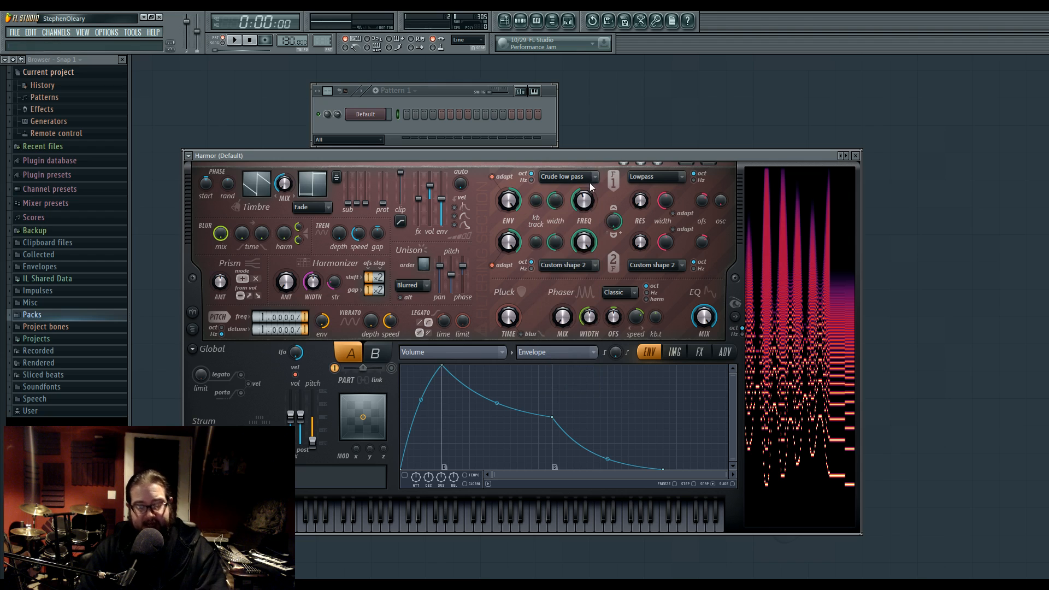
Set Filter 1's frequency to a mid-range cutoff and play several notes to audition it
mouse_move(583, 201)
left_mouse_down()
mouse_move(555, 179)
mouse_move(556, 217)
mouse_move(584, 200)
mouse_move(583, 210)
mouse_move(584, 190)
mouse_move(583, 204)
mouse_move(555, 164)
mouse_move(583, 223)
mouse_move(584, 208)
left_mouse_up()
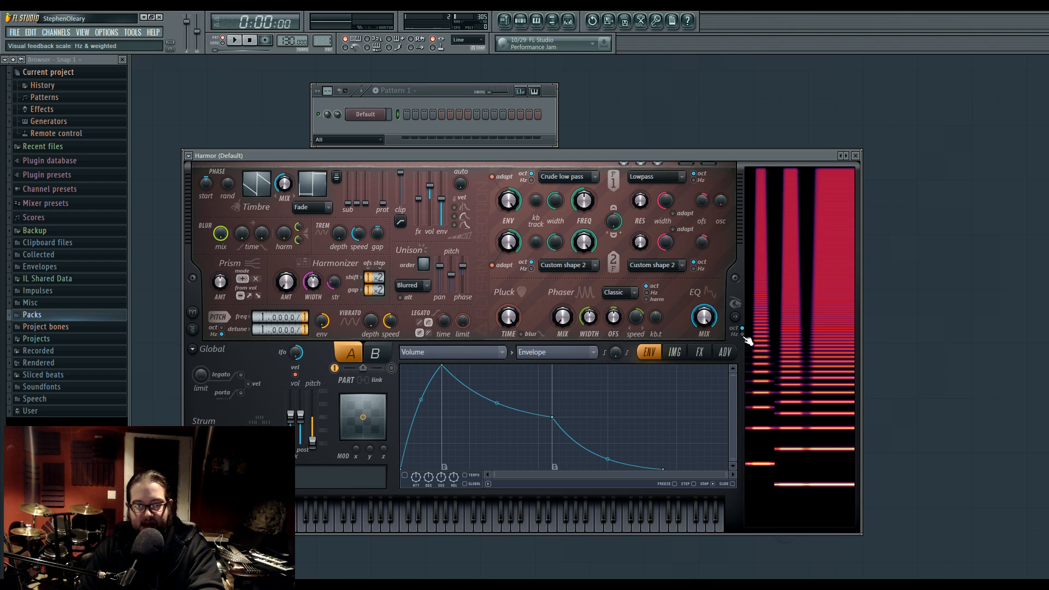
left_click(680, 352)
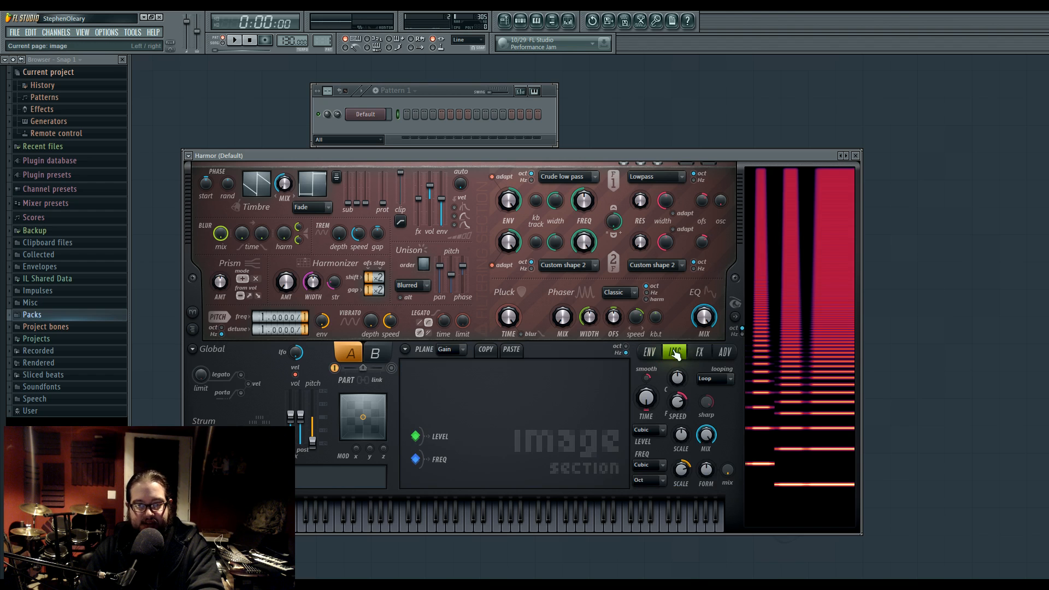
left_click(647, 352)
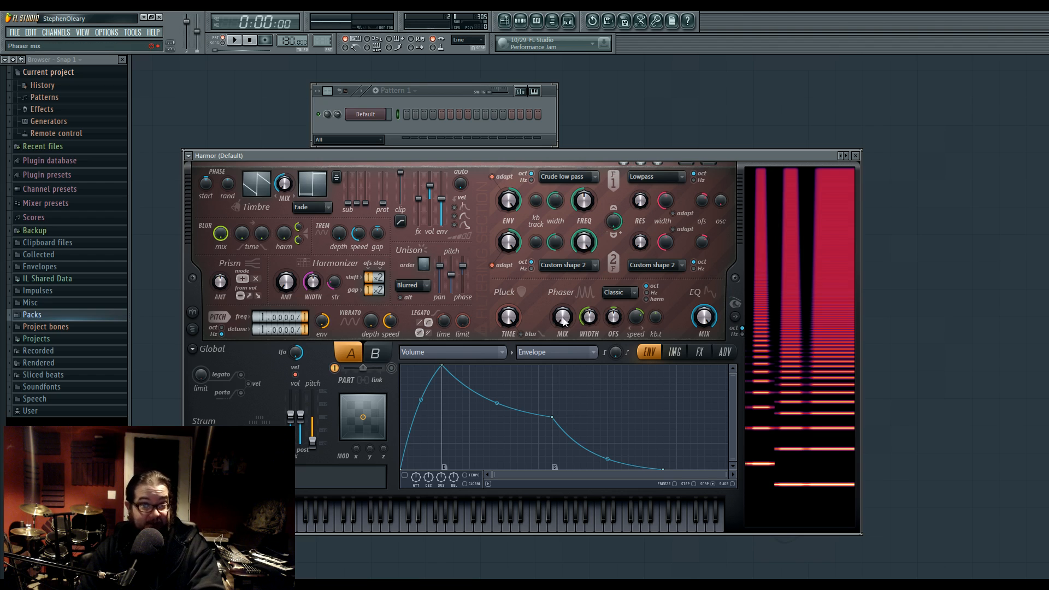
left_click_drag(581, 207, 581, 175)
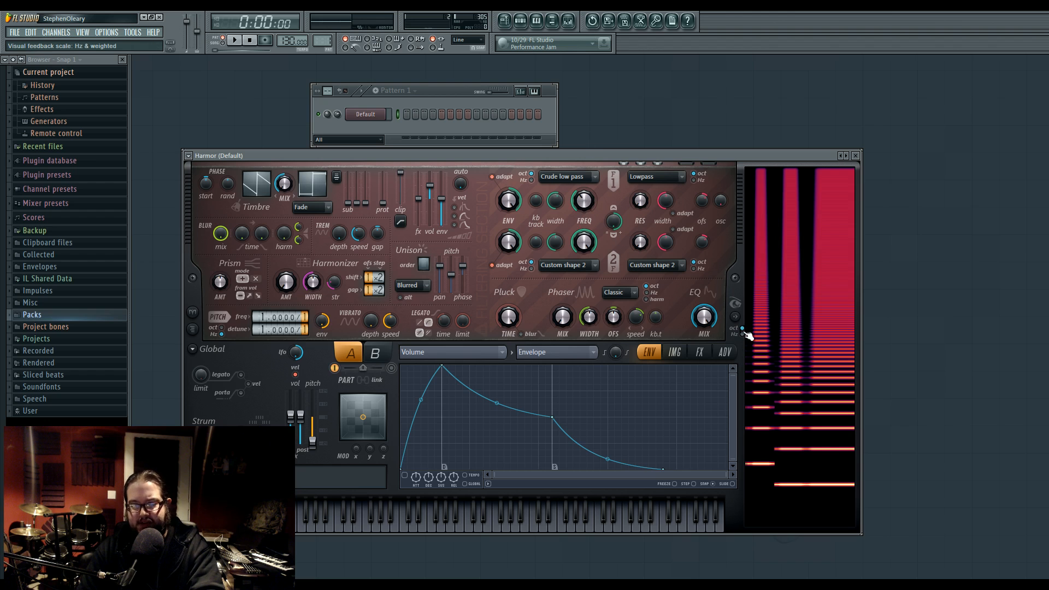
key("v")
key("n")
key("t")
key("m")
key("x")
key("v")
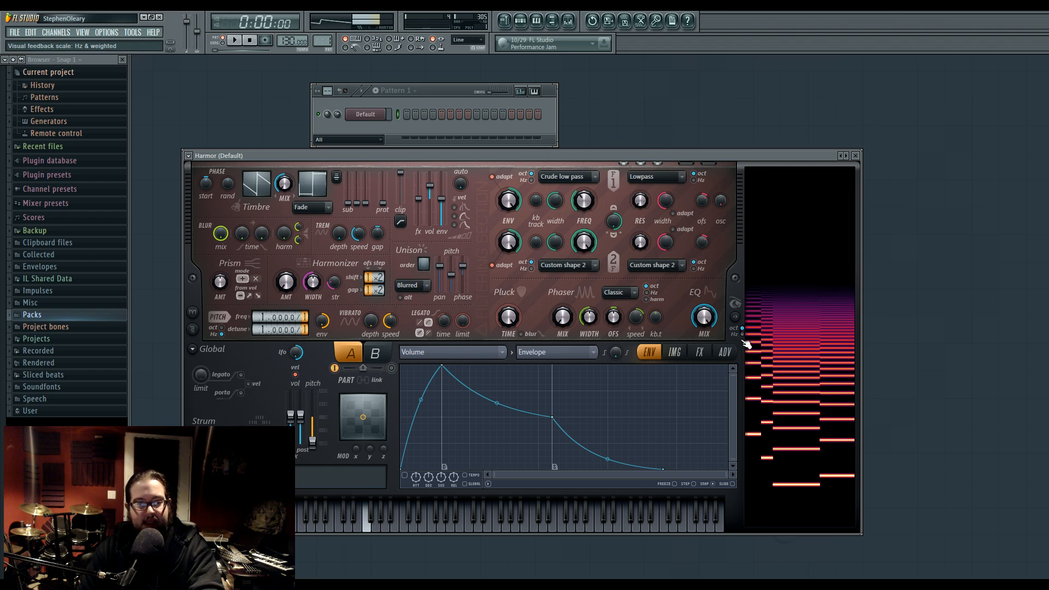
Switch the partial pitch distribution to octave, play a note for comparison, and restore the Hz distribution
left_click(222, 333)
key("v")
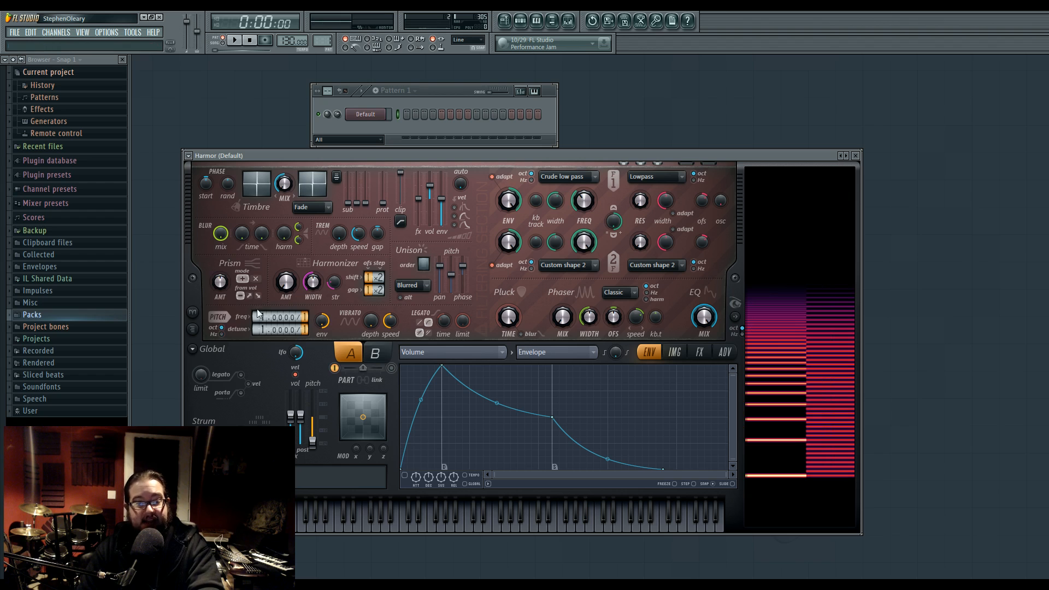
left_click(222, 333)
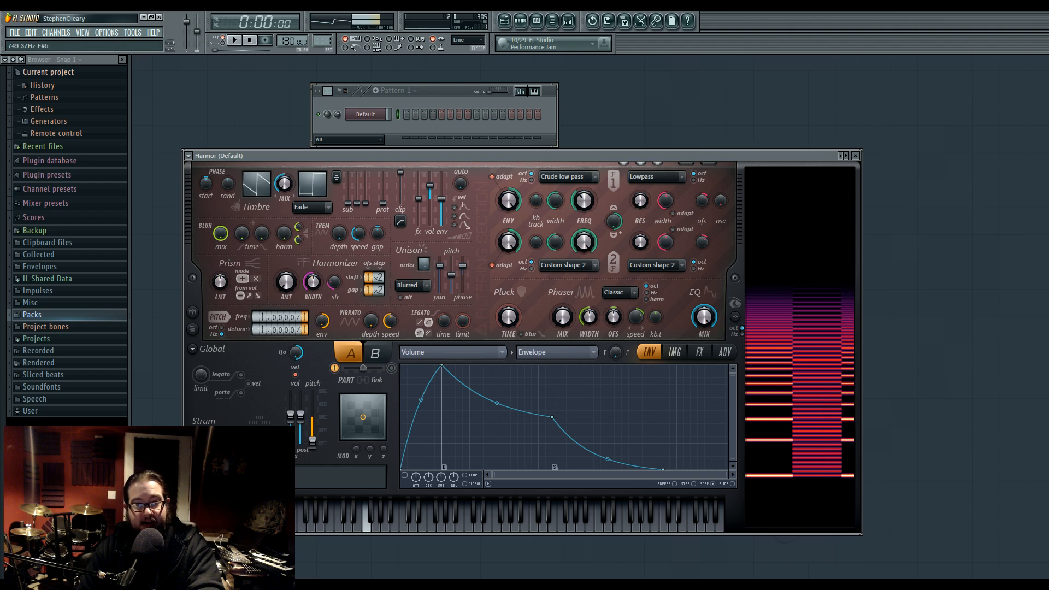
key("e")
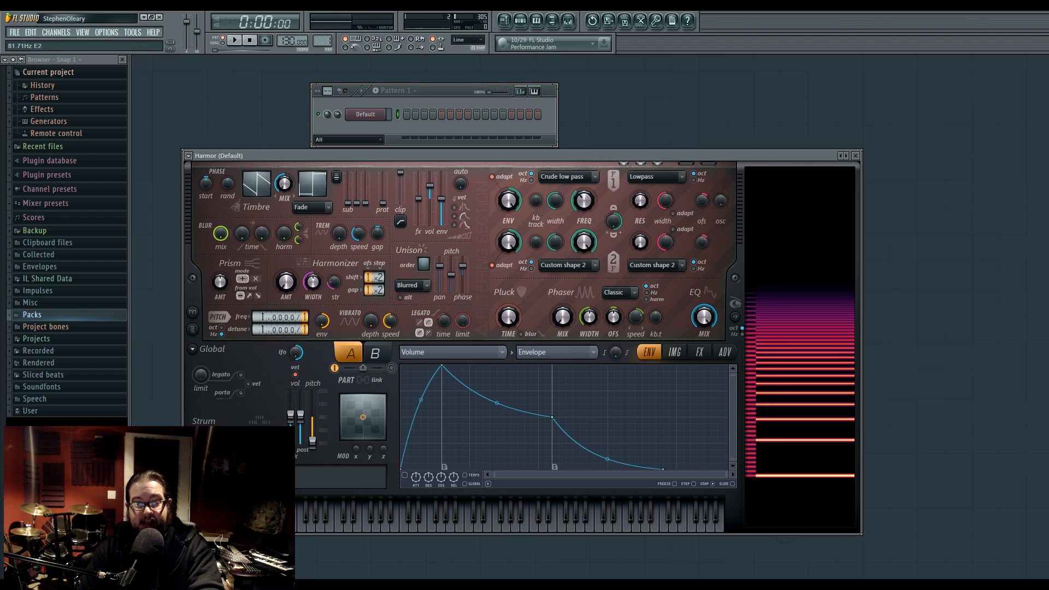
Raise Filter 1's frequency until the filter is fully open
left_click_drag(588, 205, 588, 148)
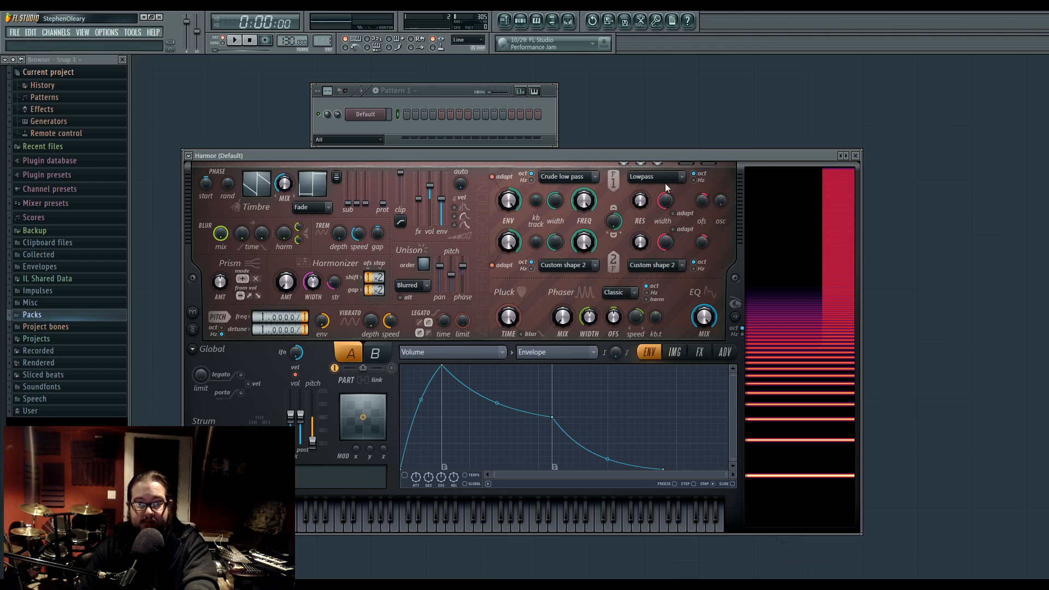
Load Fruity Parametric EQ 2 into the first effect slot of mixer Insert 1 and return to Harmor
left_click(569, 20)
left_click(844, 267)
mouse_move(858, 279)
left_click(917, 387)
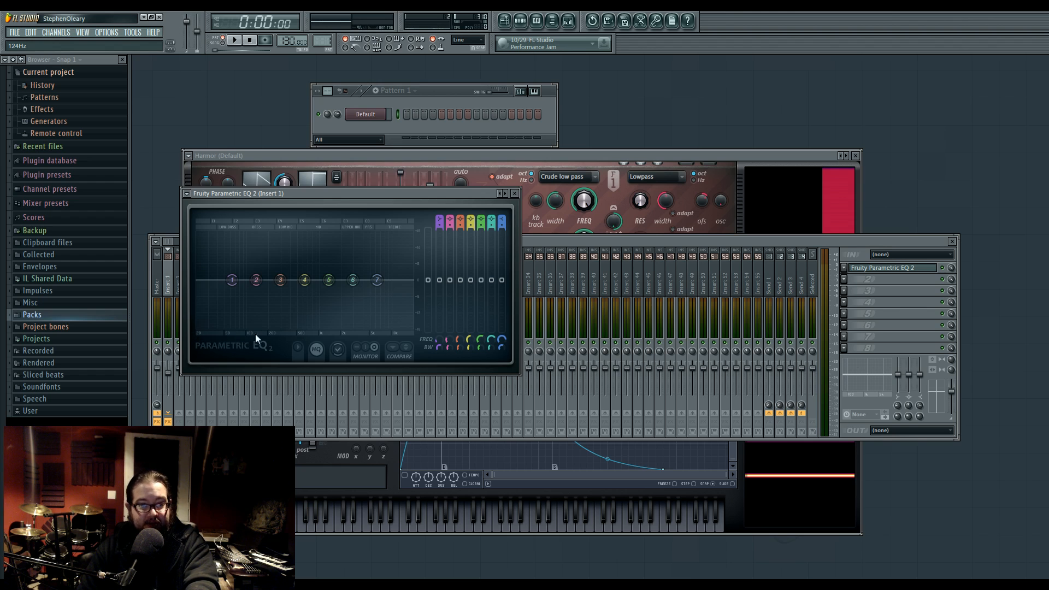
left_click(514, 193)
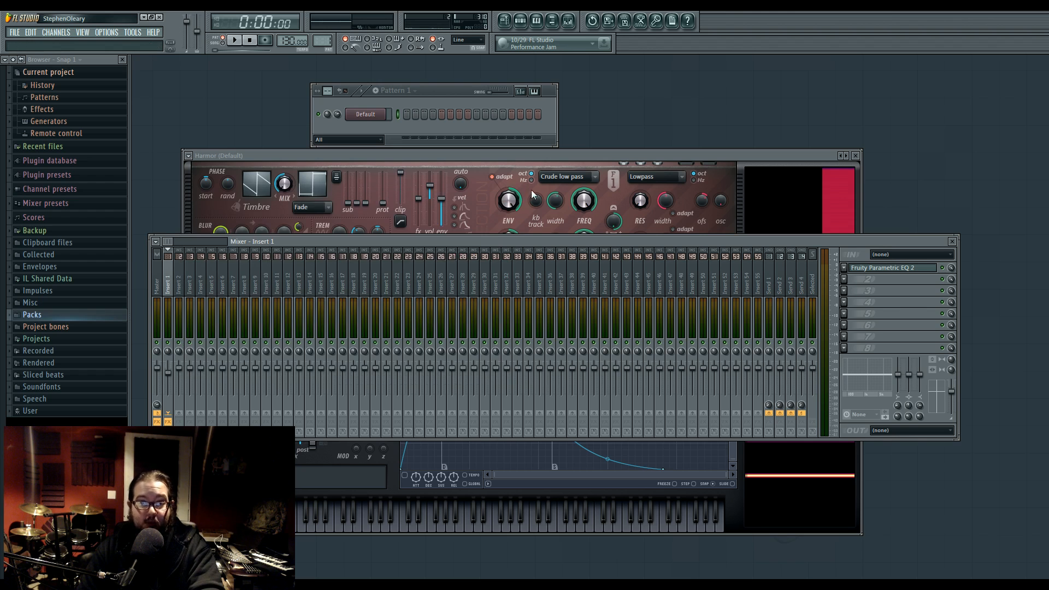
left_click(625, 181)
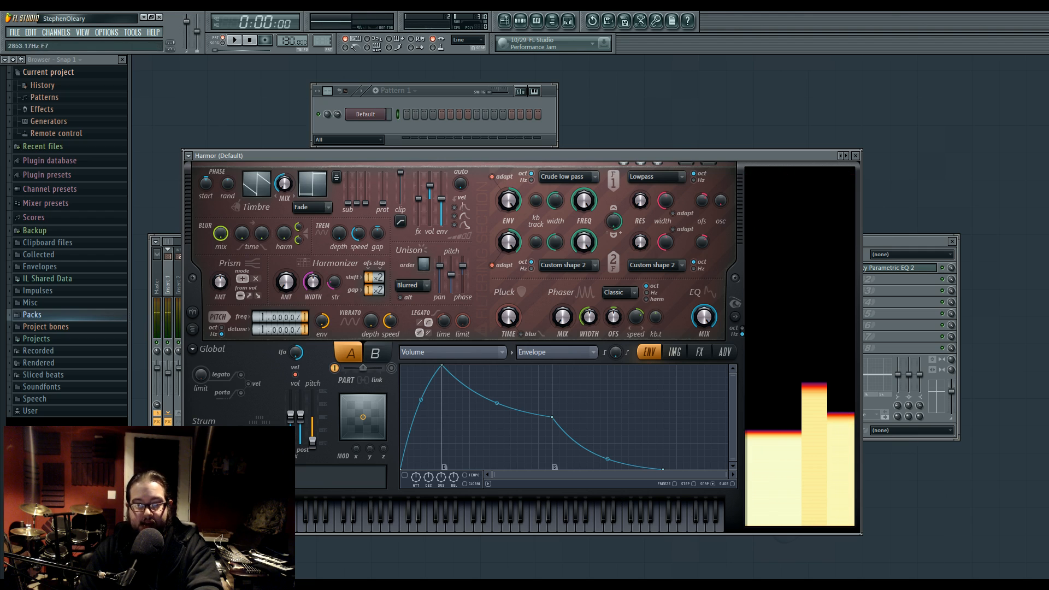
Play low and high notes and a short glide to examine the partials in Harmor's visual feedback display
left_click(419, 516)
left_click(616, 516)
left_click(566, 516)
mouse_move(566, 516)
left_mouse_down()
mouse_move(538, 513)
mouse_move(668, 509)
mouse_move(451, 513)
mouse_move(610, 507)
mouse_move(552, 510)
left_mouse_up()
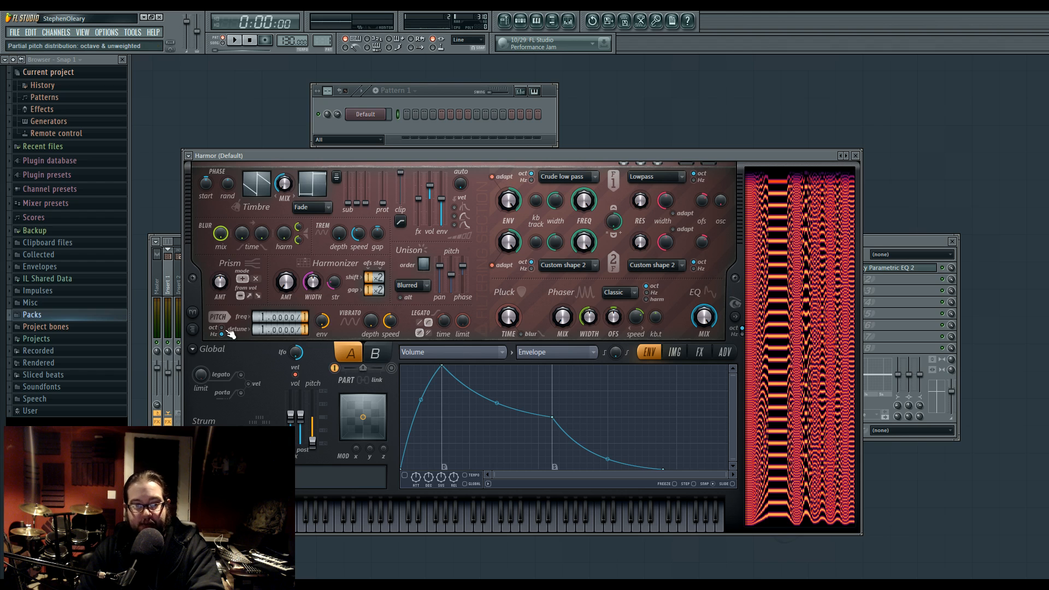
left_click(365, 519)
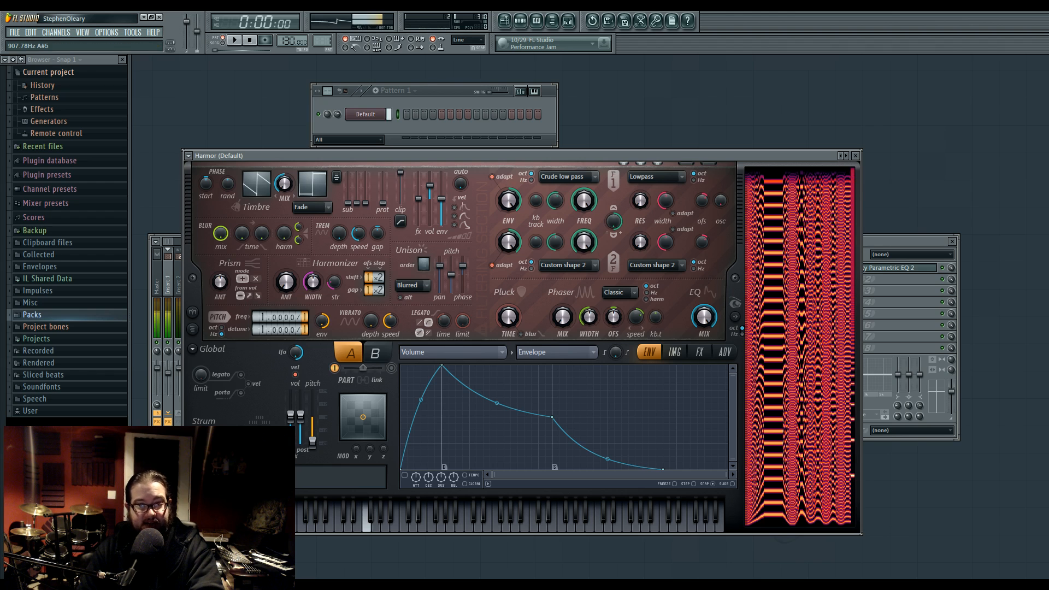
Try the octave partial pitch distribution again, check the Fruity Parametric EQ 2 window, and return to Harmor
left_click(224, 333)
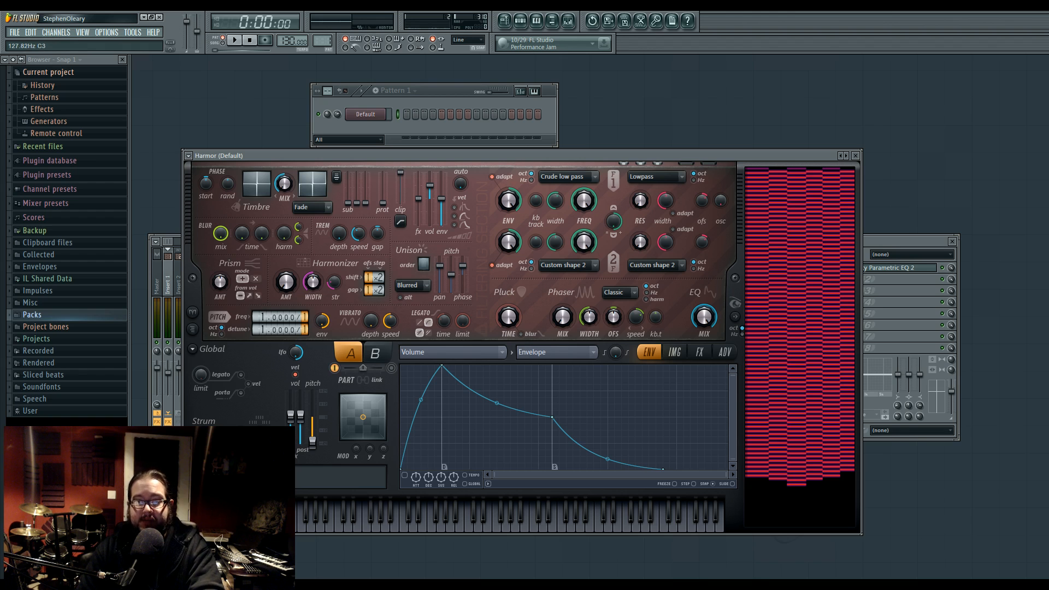
left_click(890, 268)
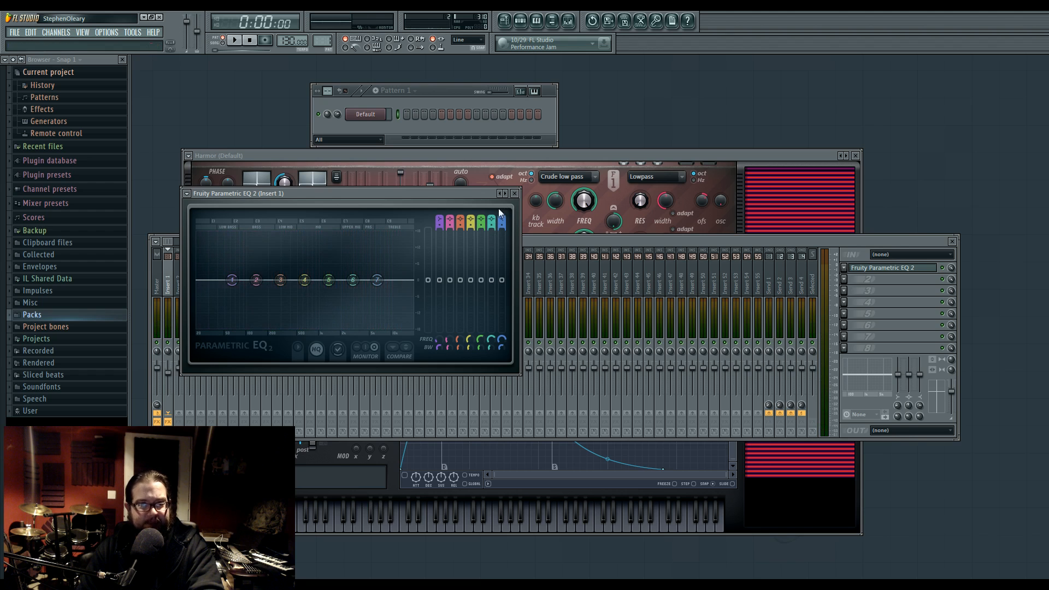
left_click(514, 193)
left_click(501, 156)
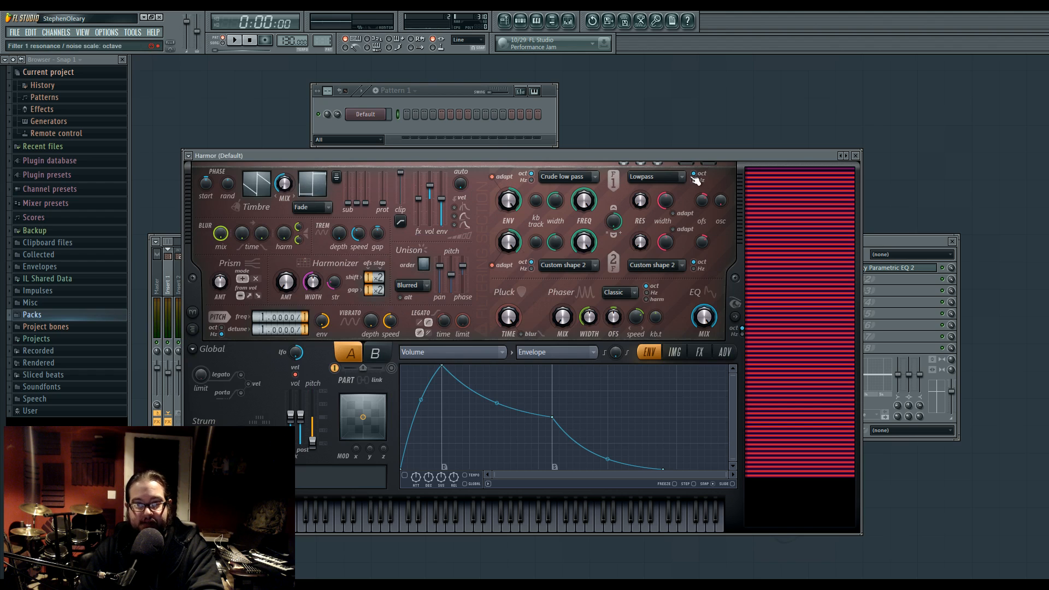
Switch Harmor's visual feedback scale to Hz for comparison and back to octave
left_click(741, 330)
left_click(742, 328)
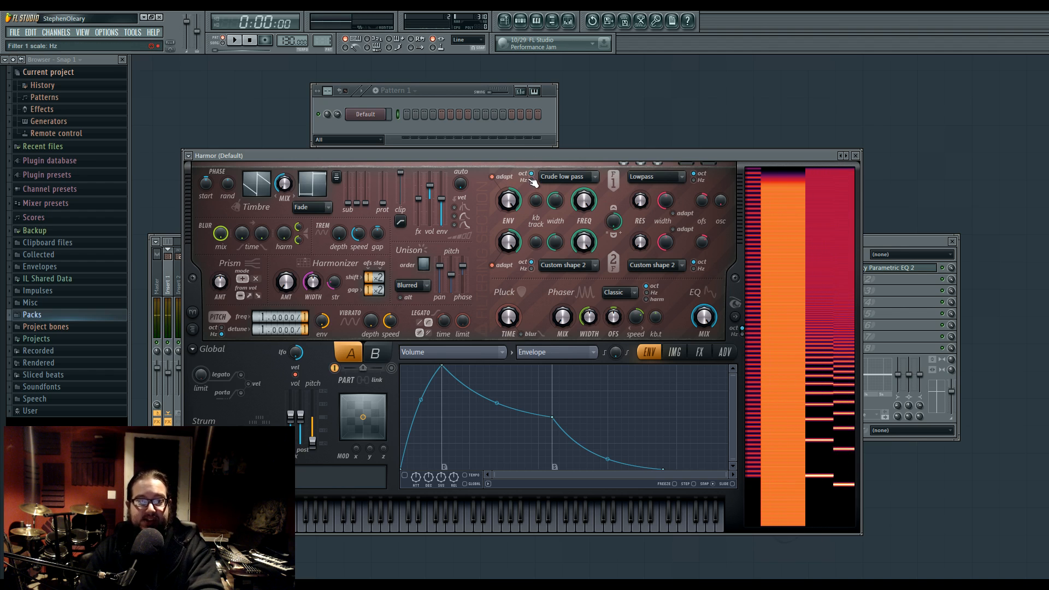
Sweep Filter 1's frequency up and down with the Crude low pass shape, leaving it at a mid-range cutoff
left_click(566, 179)
left_click(563, 178)
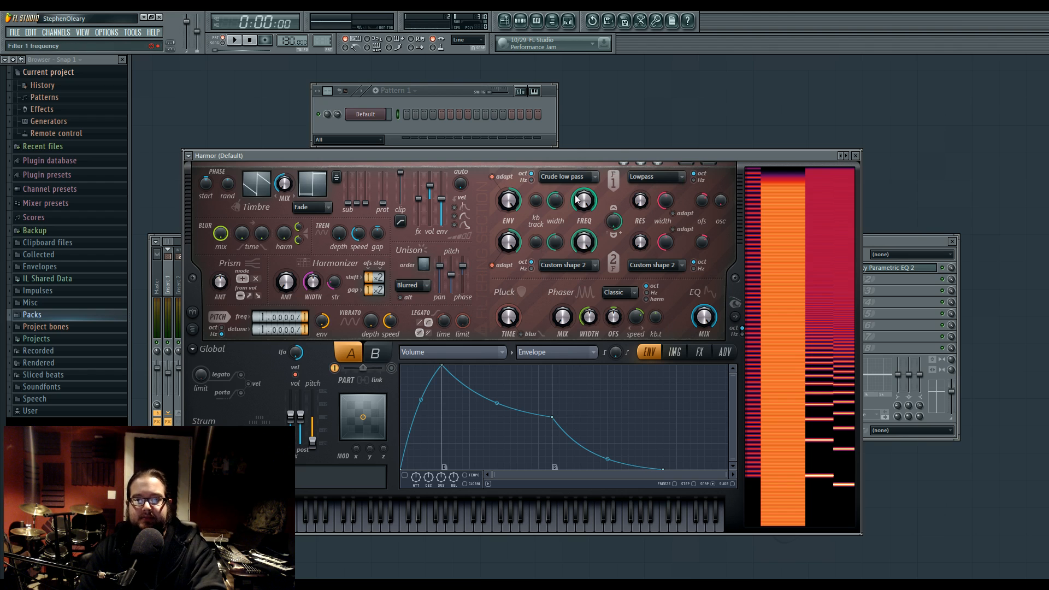
mouse_move(581, 201)
left_mouse_down()
mouse_move(581, 240)
mouse_move(581, 202)
left_mouse_up()
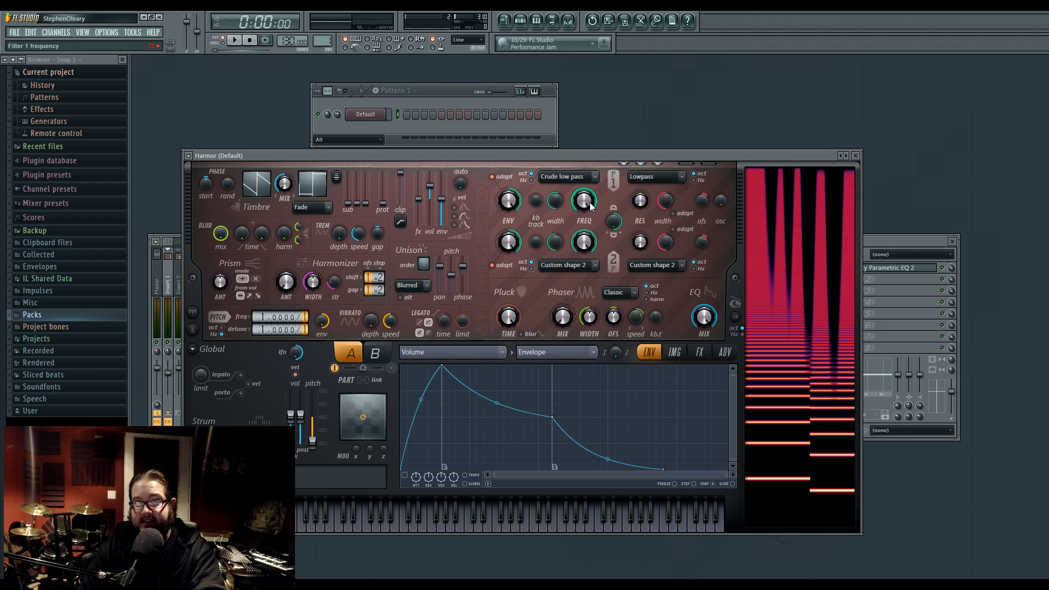
left_click_drag(587, 203, 588, 220)
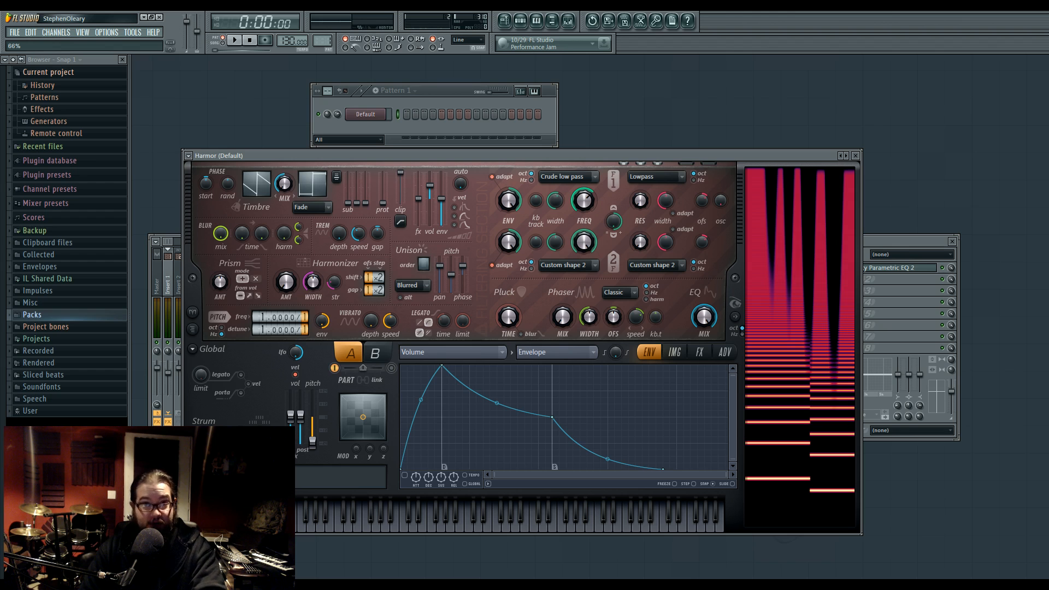
mouse_move(588, 201)
left_mouse_down()
mouse_move(587, 221)
mouse_move(587, 212)
left_mouse_up()
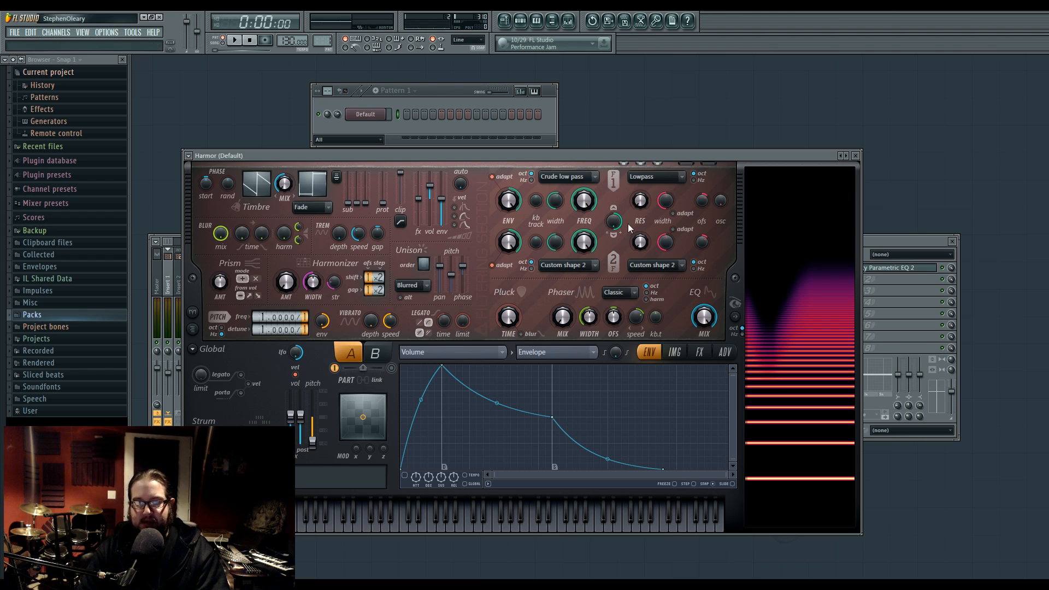
Set the mix knob between Filter 1 and Filter 2 to 0%
mouse_move(614, 227)
left_mouse_down()
mouse_move(613, 217)
mouse_move(613, 236)
left_mouse_up()
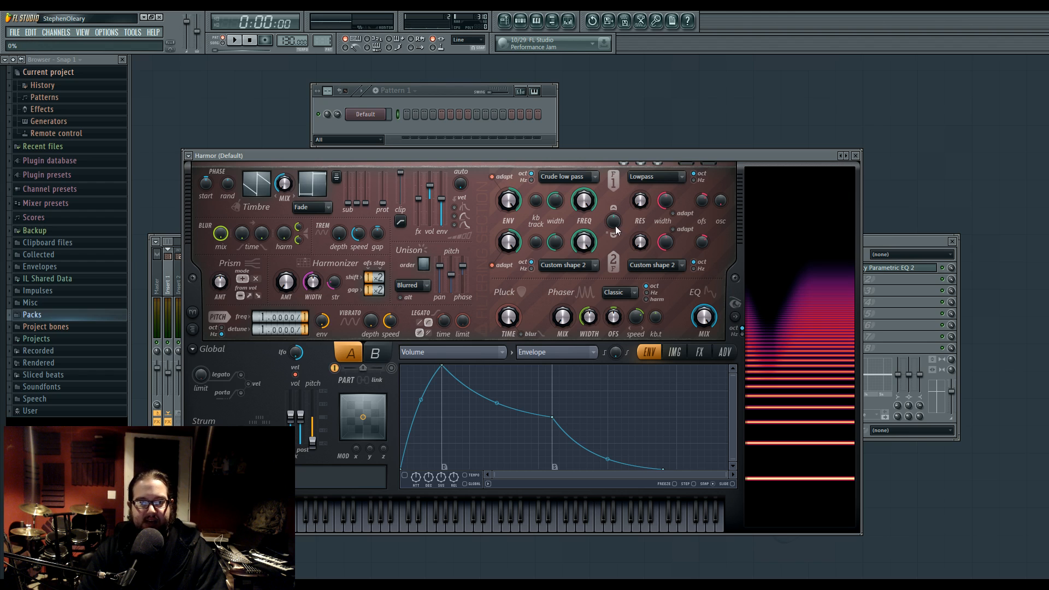
left_click_drag(617, 226, 616, 225)
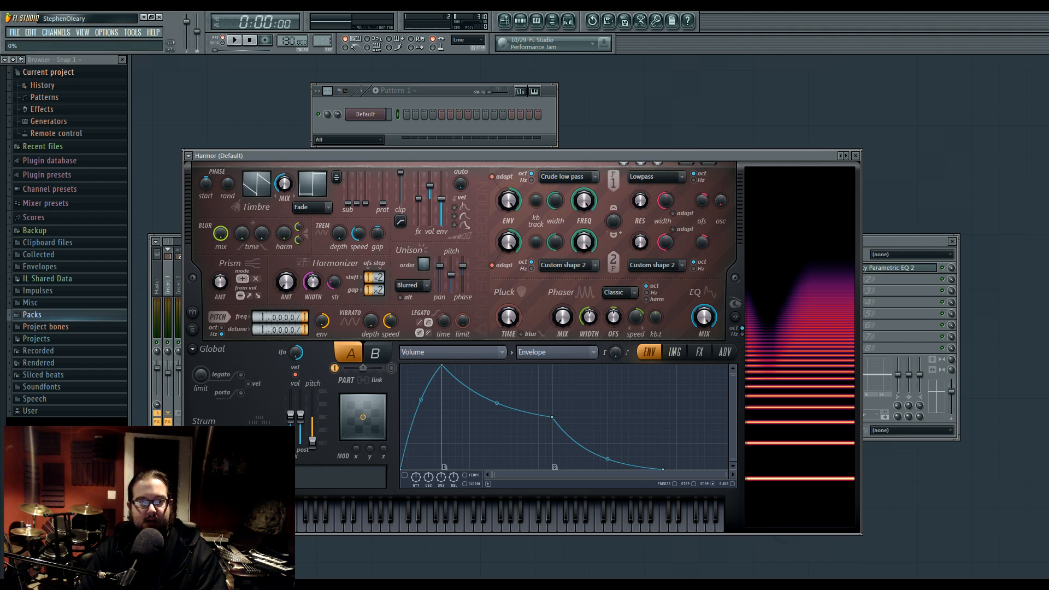
Turn the Filter 1 and 2 mix up to 100% parallel
left_click_drag(615, 226, 615, 216)
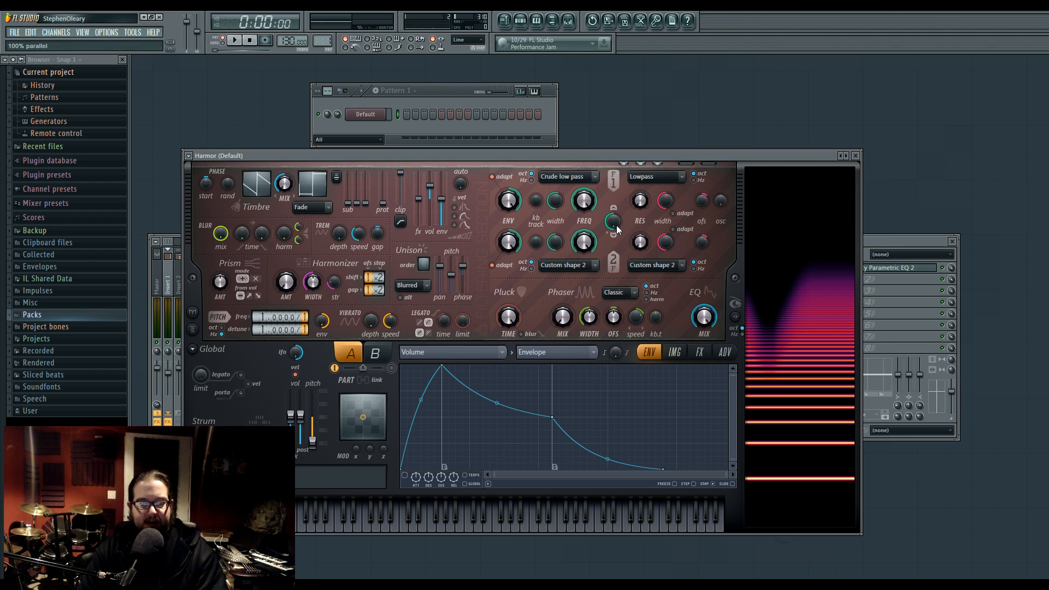
left_click_drag(617, 227, 613, 213)
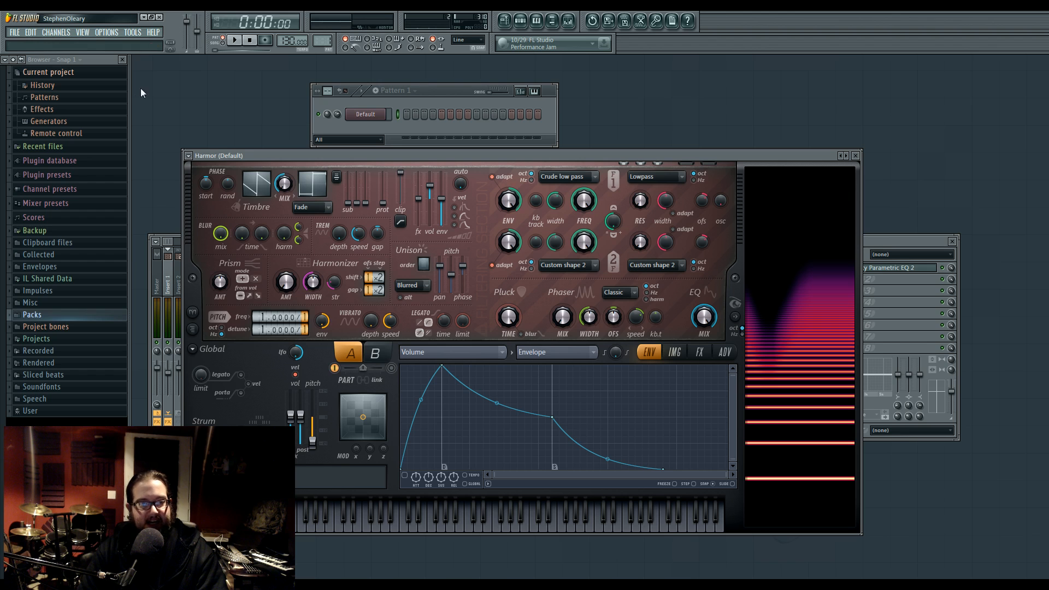
Look up the Filter 1 & 2 mix explanation in Harmor's help page and close the manual
left_click(189, 156)
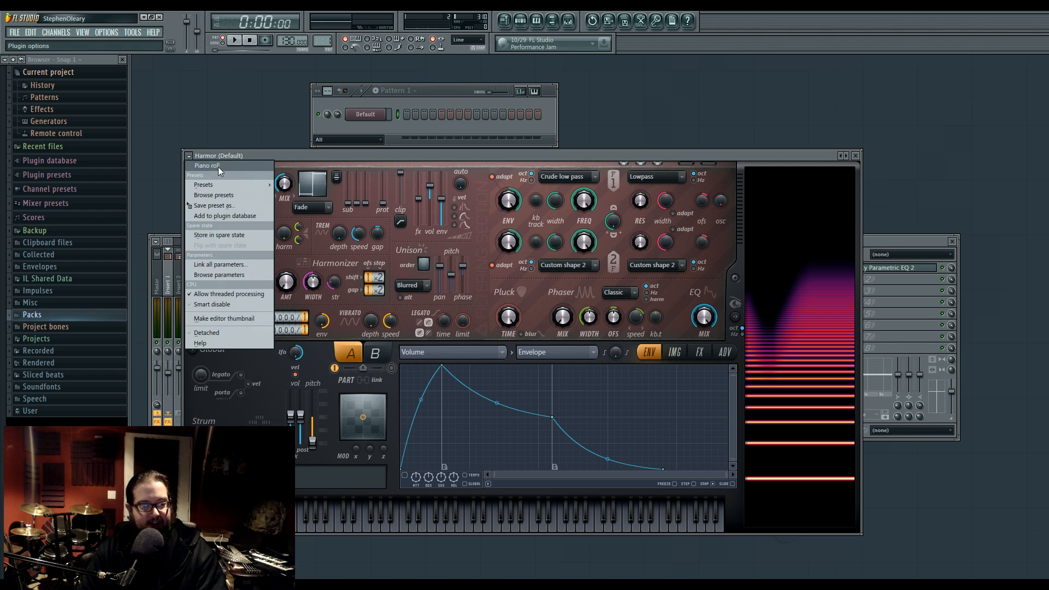
left_click(259, 342)
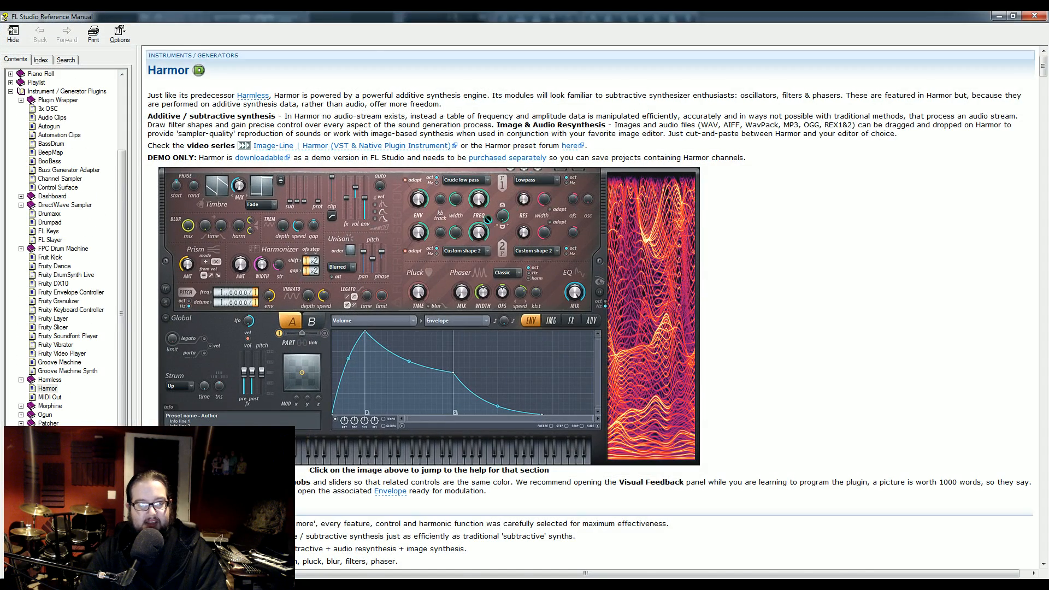
left_click(490, 227)
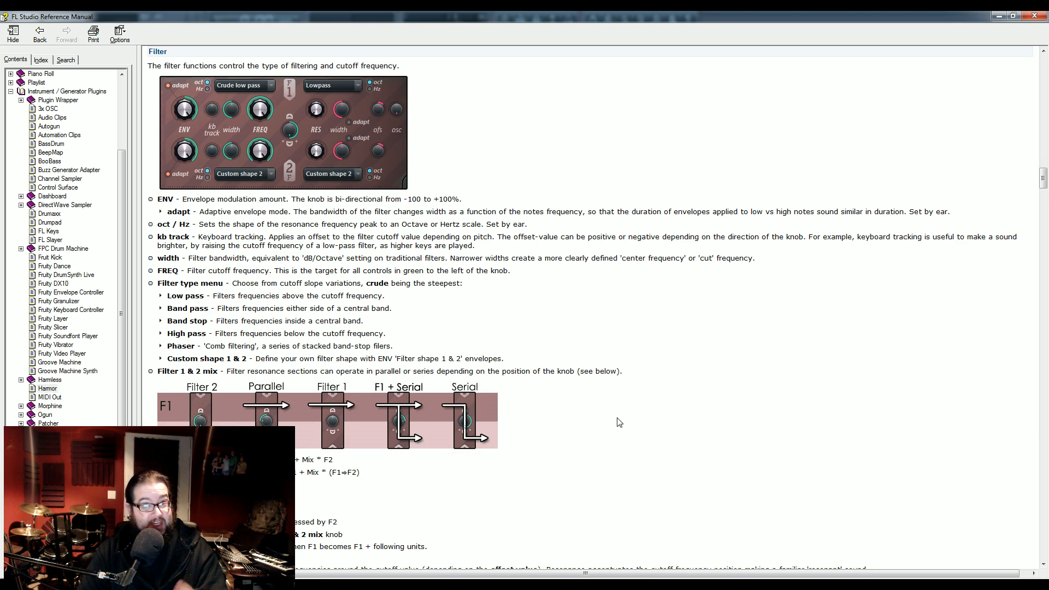
key("alt+F4")
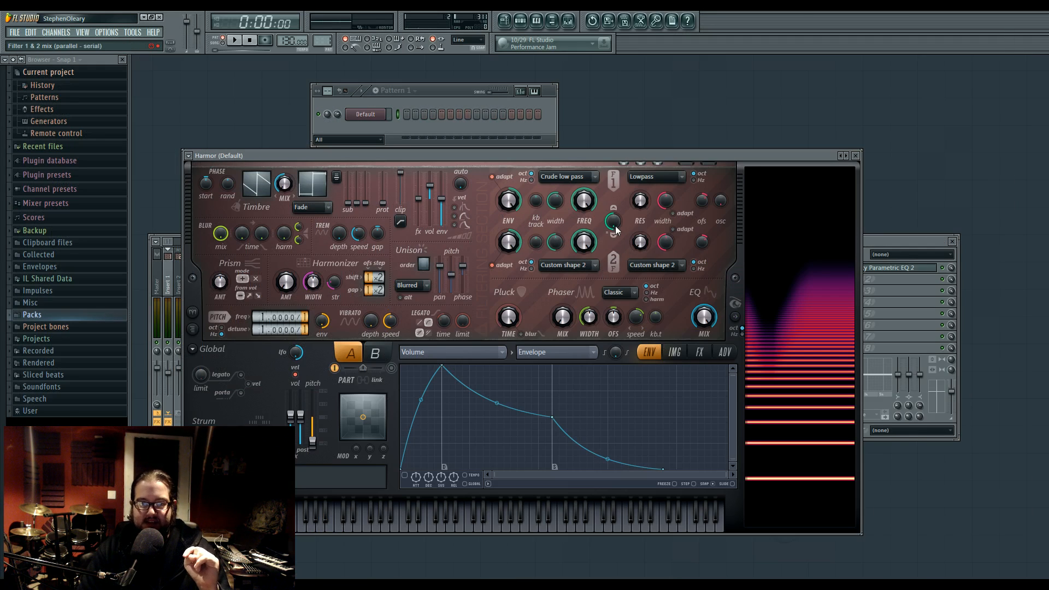
Step the Filter 1 and 2 mix through parallel settings of 78%, 70%, 38%, 76% and 50%
left_click_drag(613, 222, 612, 232)
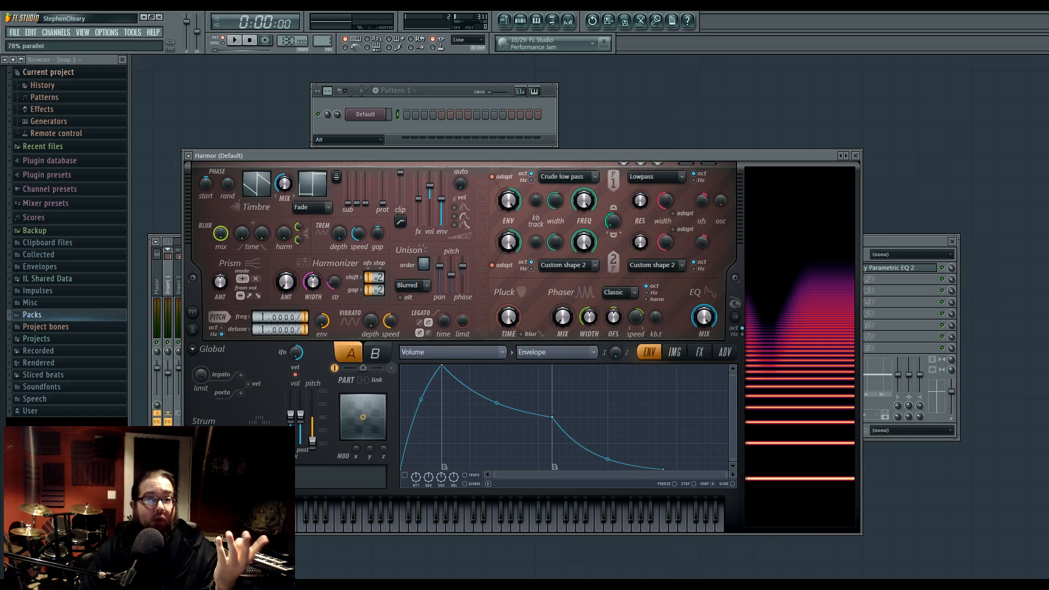
left_click_drag(613, 232, 612, 234)
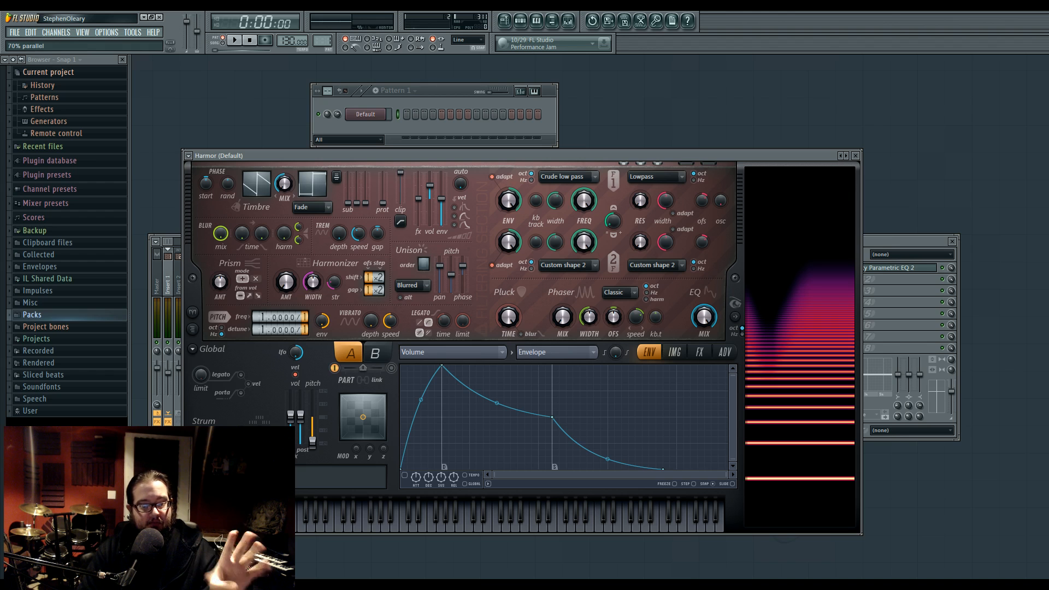
left_click_drag(613, 237, 613, 266)
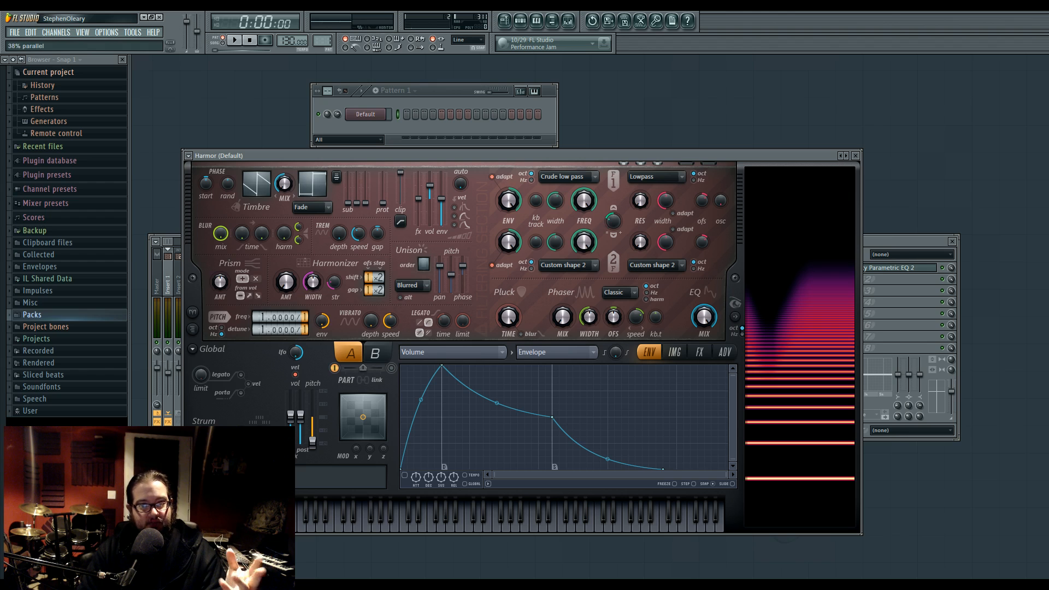
mouse_move(618, 226)
left_mouse_down()
mouse_move(617, 281)
mouse_move(617, 223)
left_mouse_up()
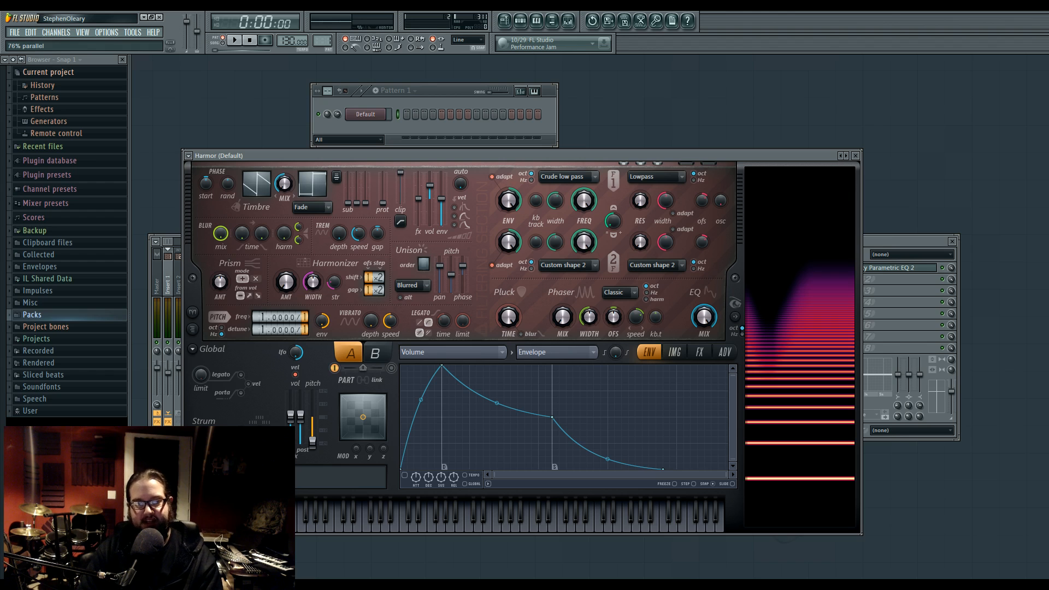
left_click_drag(611, 227, 610, 232)
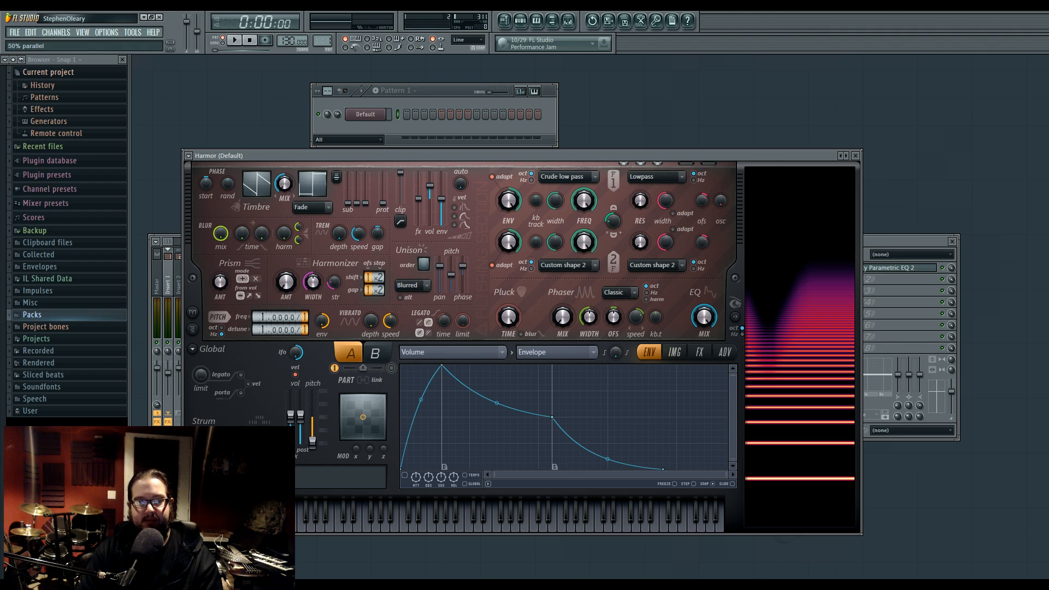
Move the Filter 1 and 2 mix to 14% serial, back to 35% parallel, and return it to neutral
left_click_drag(611, 236, 611, 250)
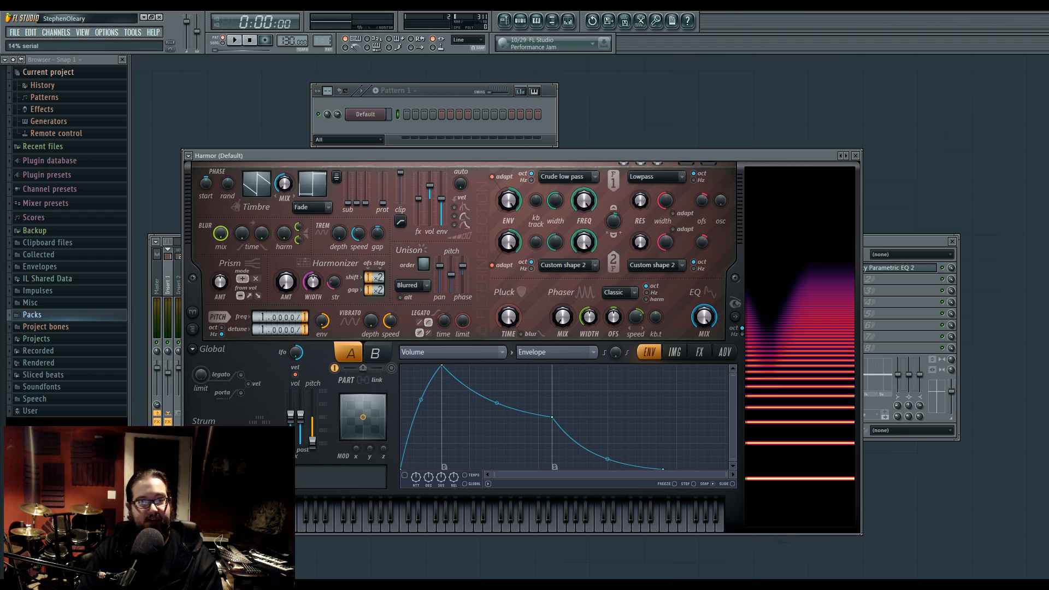
left_click_drag(611, 250, 610, 257)
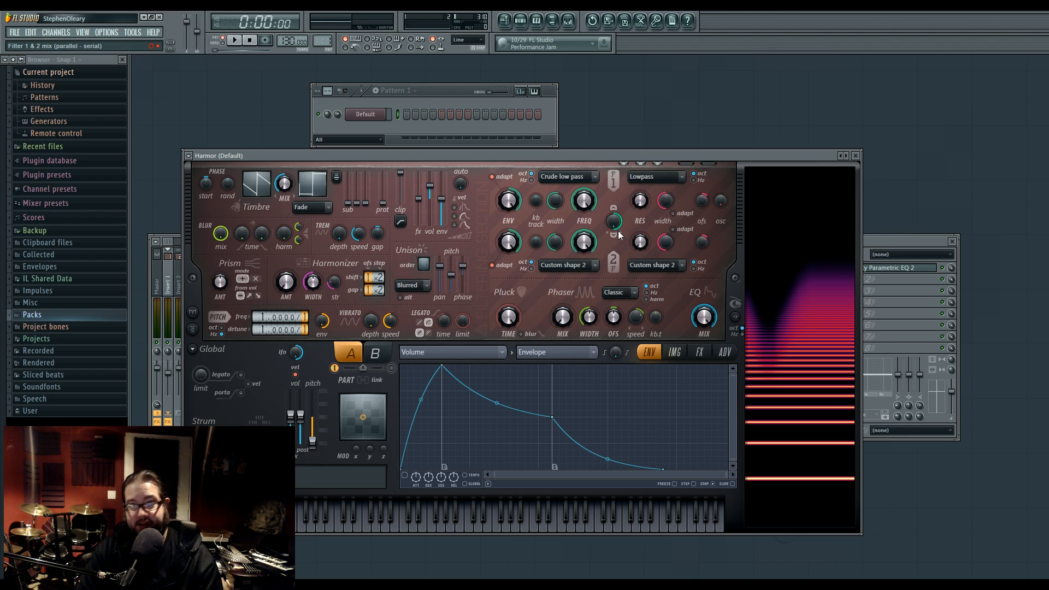
left_click_drag(617, 234, 617, 226)
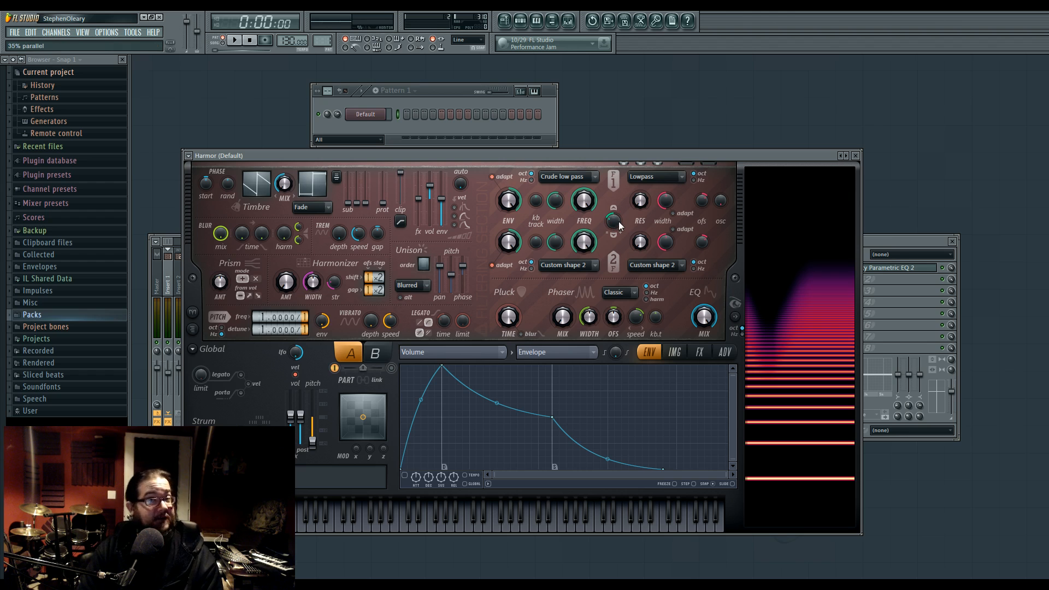
left_click_drag(621, 220, 616, 219)
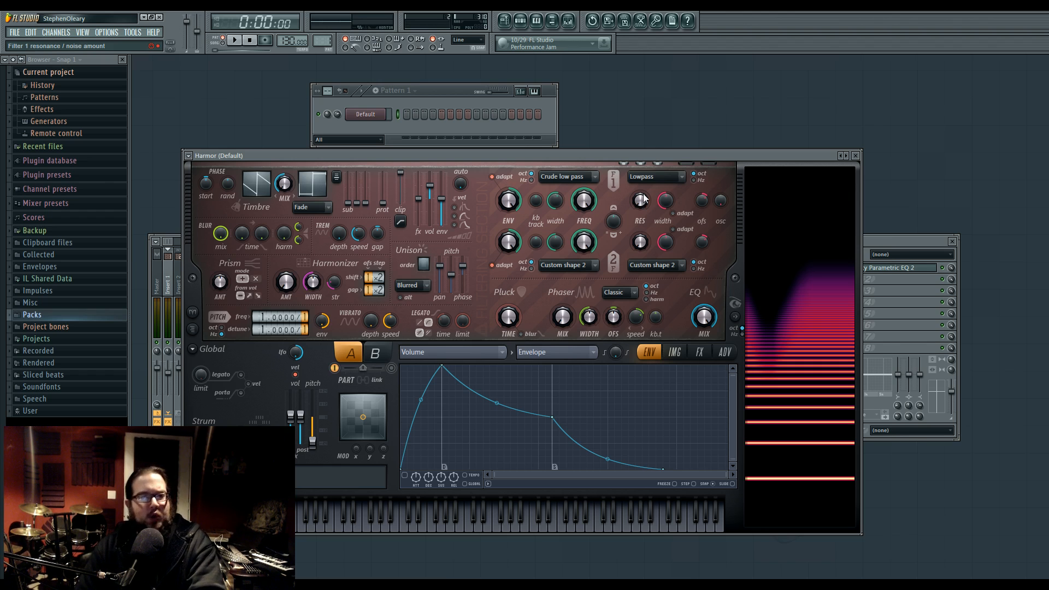
Open Fruity Parametric EQ 2 and make band 7 a steep low pass filter with its cutoff at 6675 Hz
left_click(900, 273)
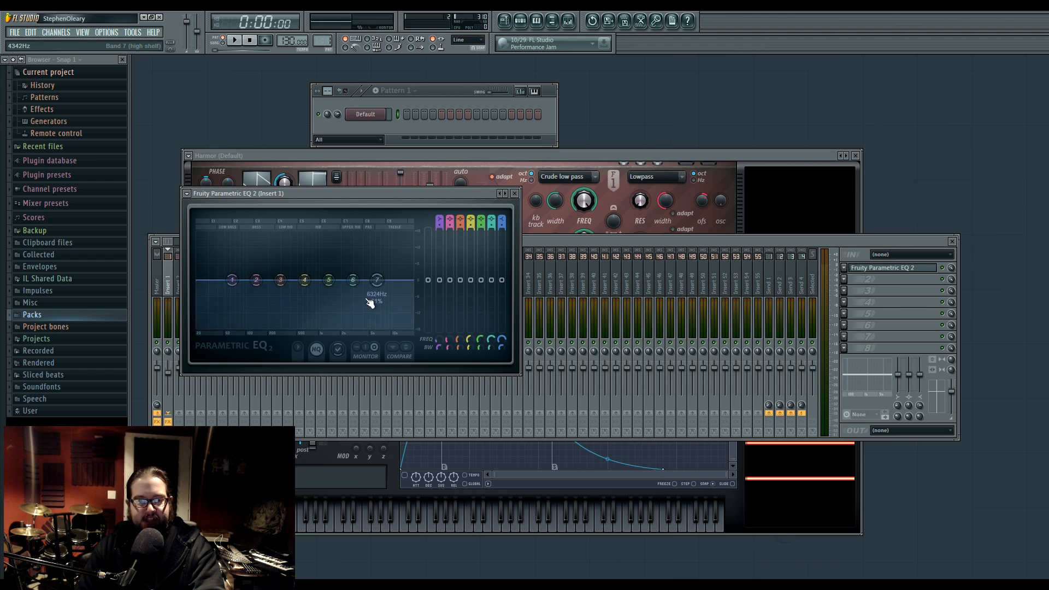
right_click(377, 279)
mouse_move(401, 314)
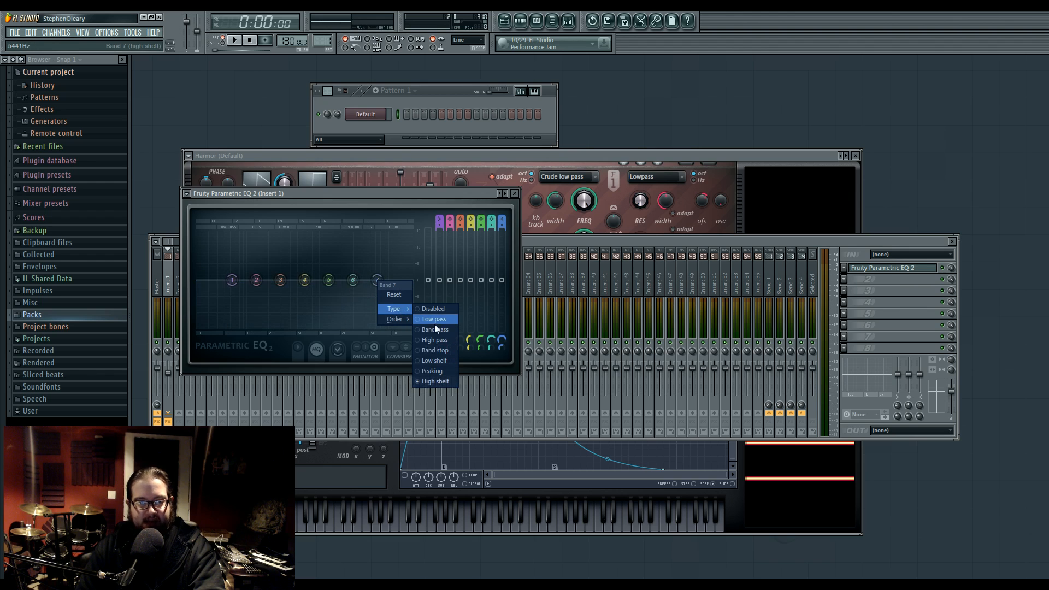
left_click(434, 320)
right_click(377, 280)
left_click(425, 319)
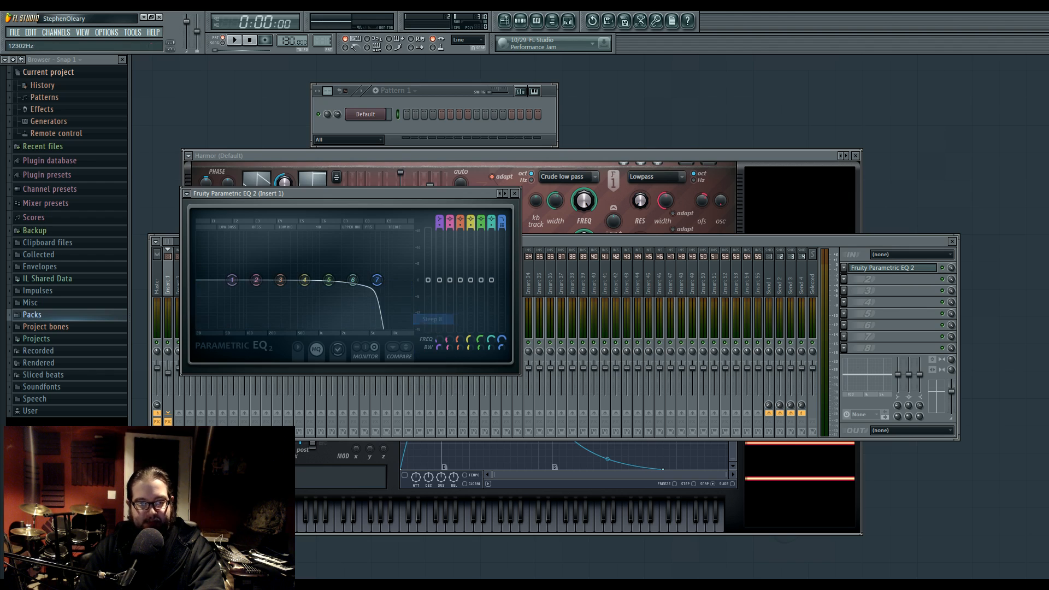
mouse_move(377, 279)
left_mouse_down()
mouse_move(330, 280)
mouse_move(378, 280)
left_mouse_up()
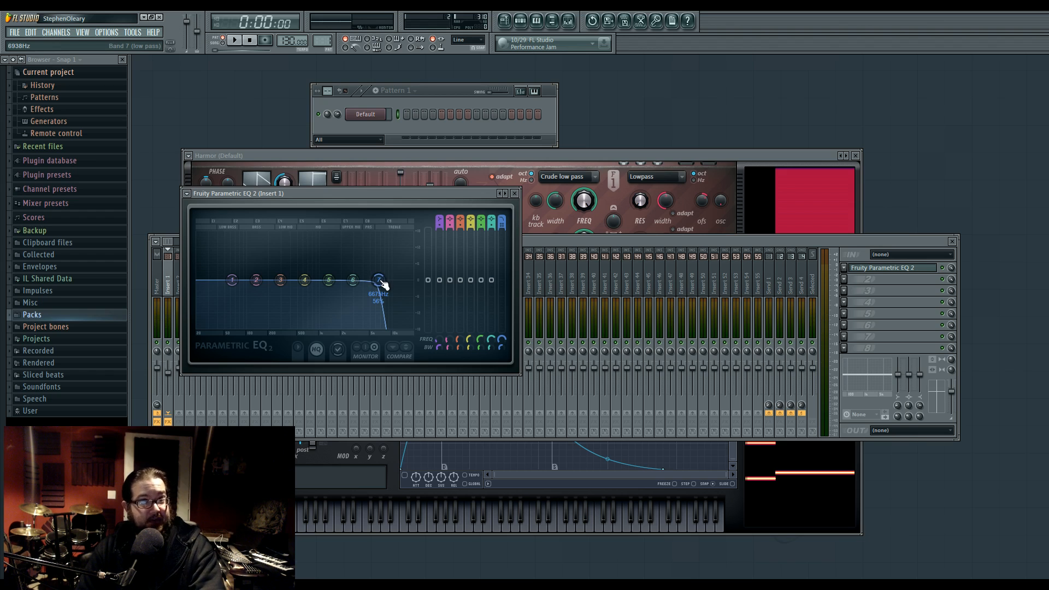
Vary band 7's bandwidth between 56% and 11% to create a resonant peak at the cutoff, ending at 31%
mouse_move(328, 279)
left_mouse_down()
mouse_move(313, 242)
mouse_move(276, 234)
mouse_move(270, 243)
mouse_move(342, 243)
mouse_move(320, 235)
mouse_move(317, 248)
mouse_move(273, 249)
mouse_move(323, 280)
left_mouse_up()
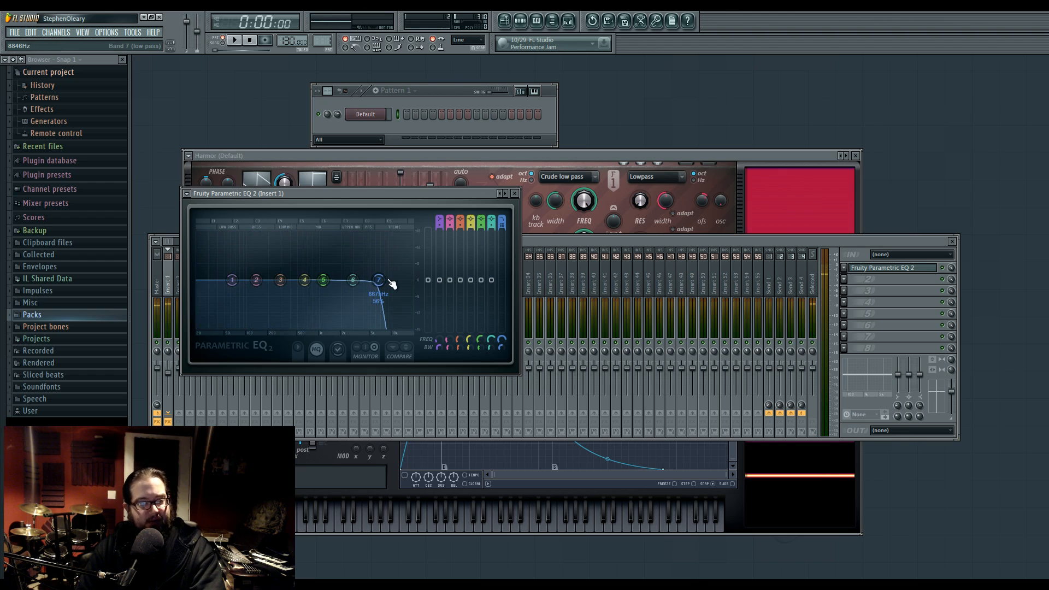
scroll(389, 282, "down", 5)
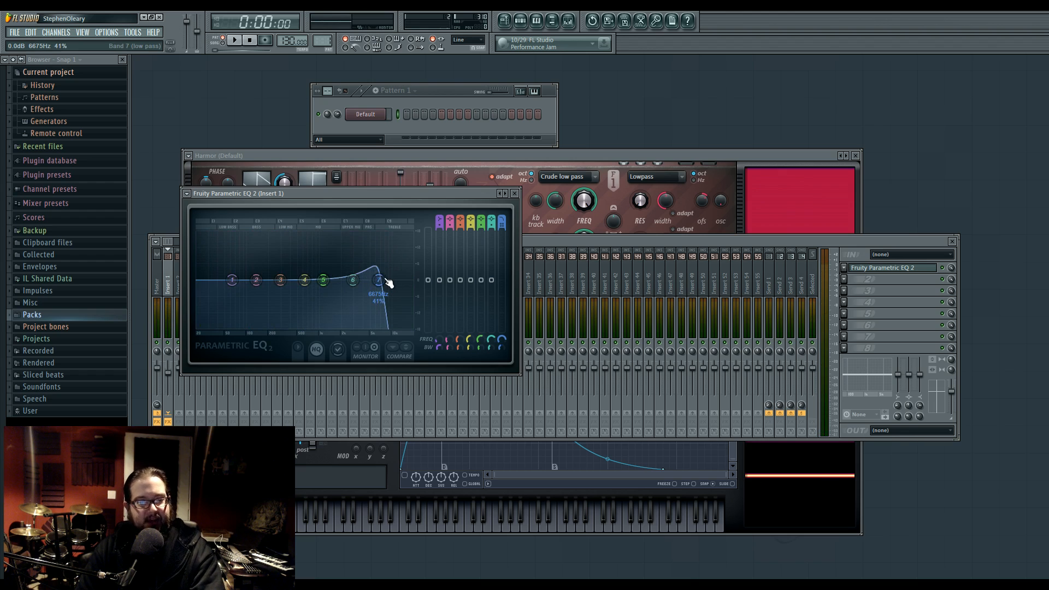
mouse_move(389, 282)
left_mouse_down()
mouse_move(249, 279)
mouse_move(389, 282)
left_mouse_up()
scroll(390, 283, "up", 3)
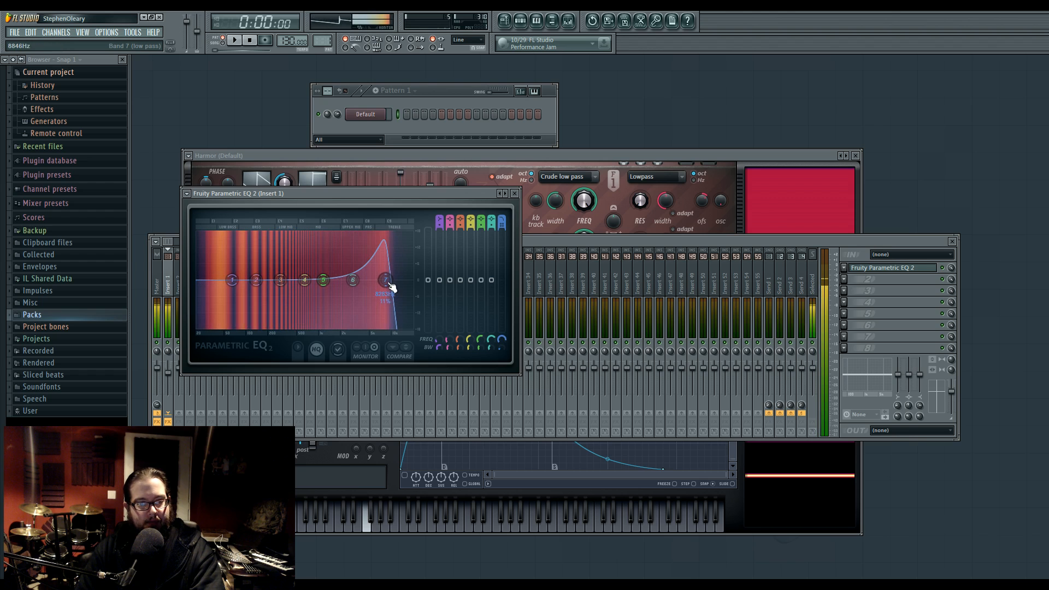
scroll(390, 285, "up", 2)
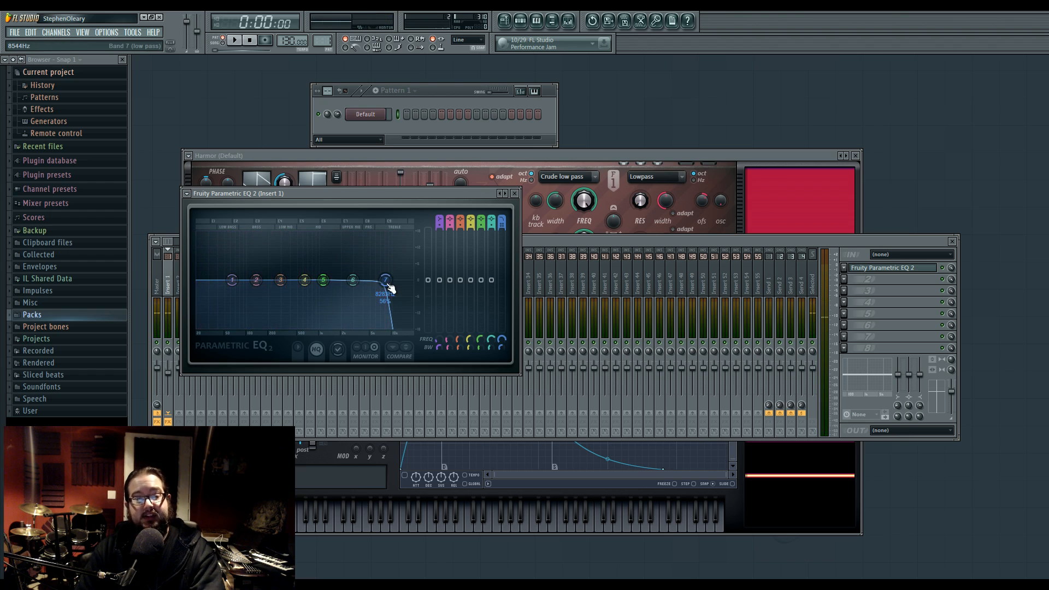
scroll(390, 285, "down", 2)
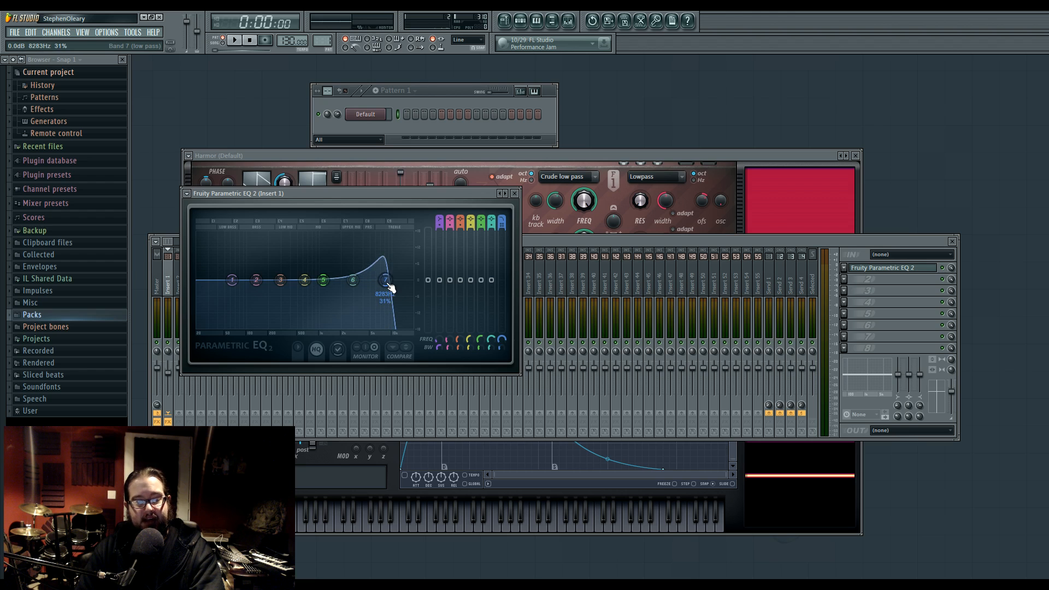
Sweep band 7's resonant low pass cutoff up and down to 7639 Hz and flatten its peak with a 56% bandwidth
left_click_drag(390, 285, 411, 280)
left_click_drag(372, 279, 379, 281)
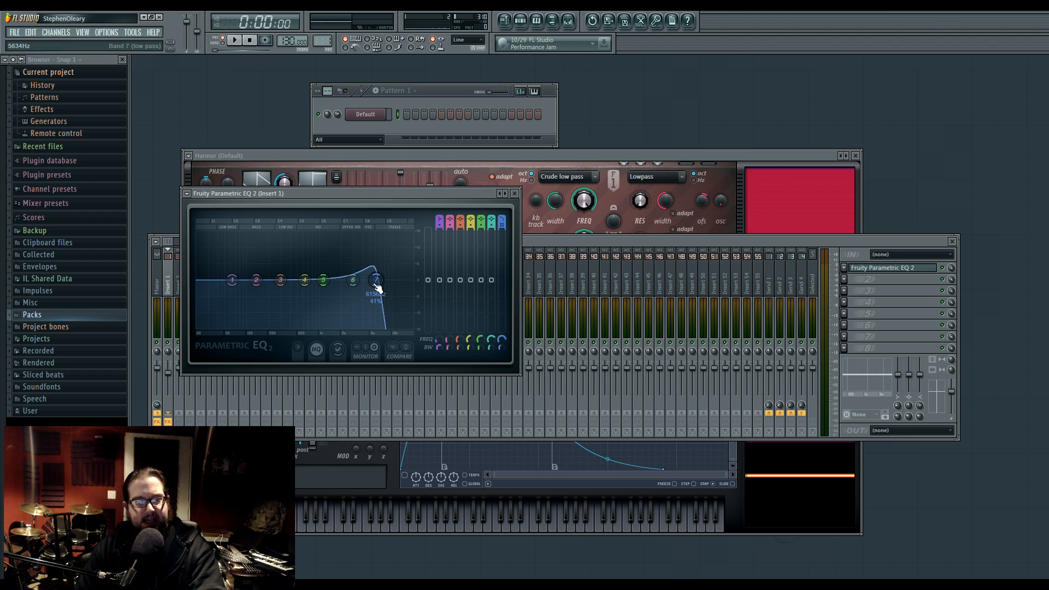
mouse_move(376, 281)
left_mouse_down()
mouse_move(396, 281)
mouse_move(328, 281)
mouse_move(383, 280)
left_mouse_up()
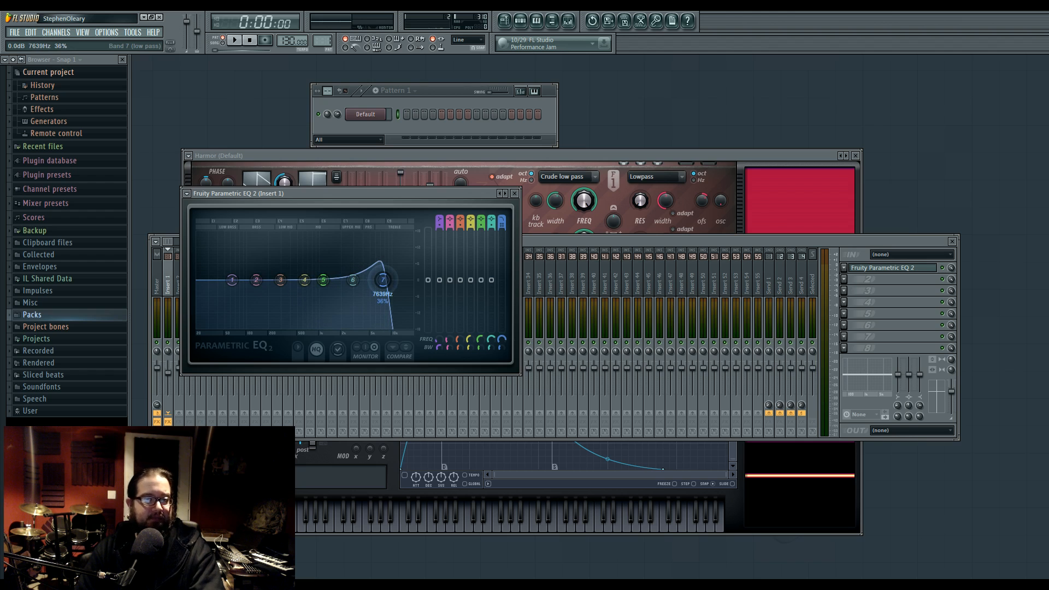
scroll(383, 281, "up", 5)
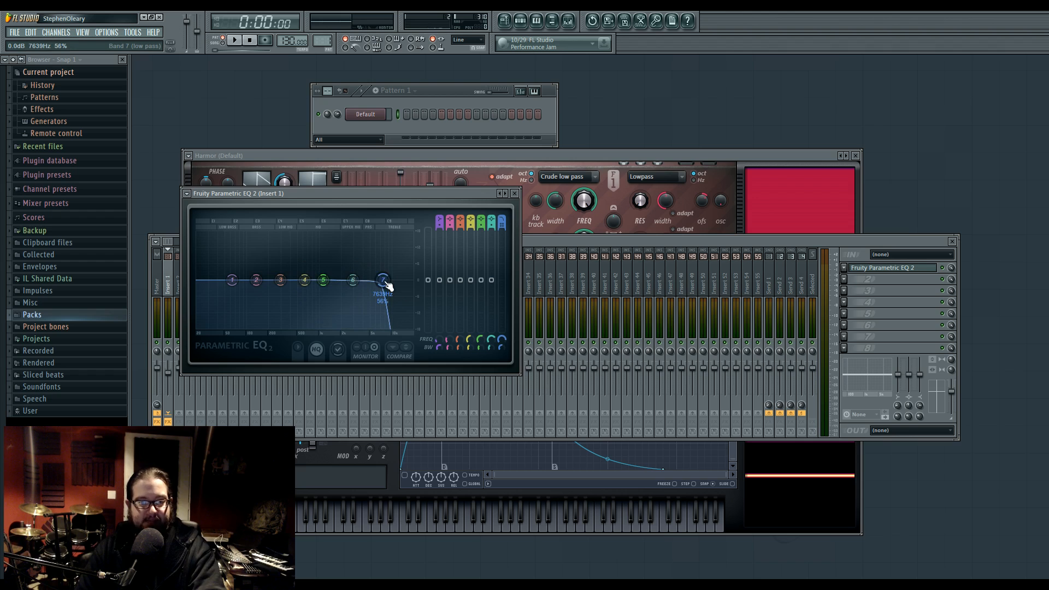
Move EQ band 7 to the highest frequencies, give it a gentler order, and change its type to Peaking
left_click_drag(386, 284, 411, 279)
right_click(411, 280)
mouse_move(437, 322)
left_click(464, 348)
right_click(411, 280)
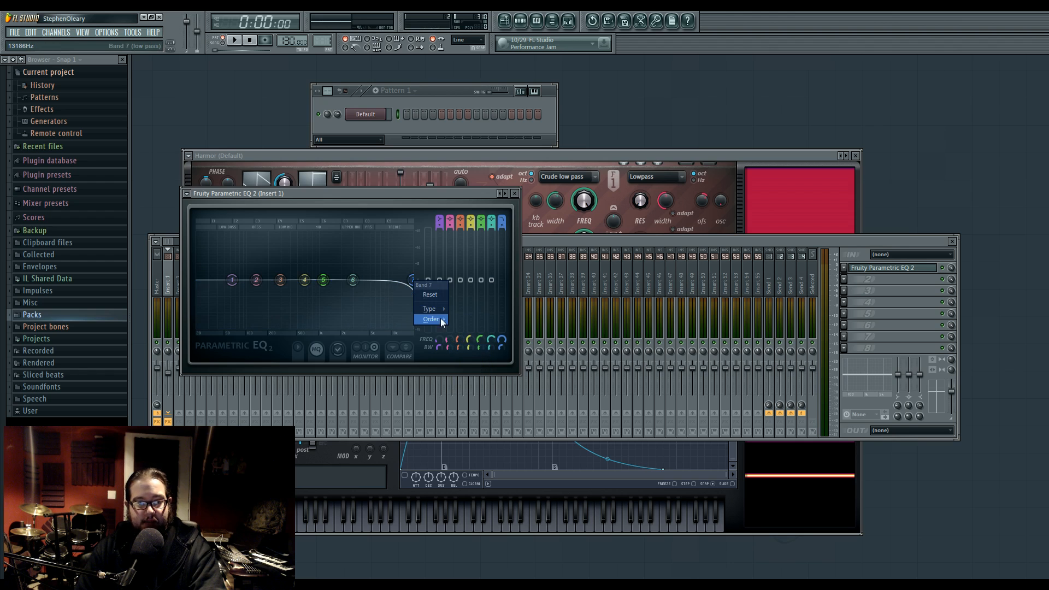
left_click(468, 371)
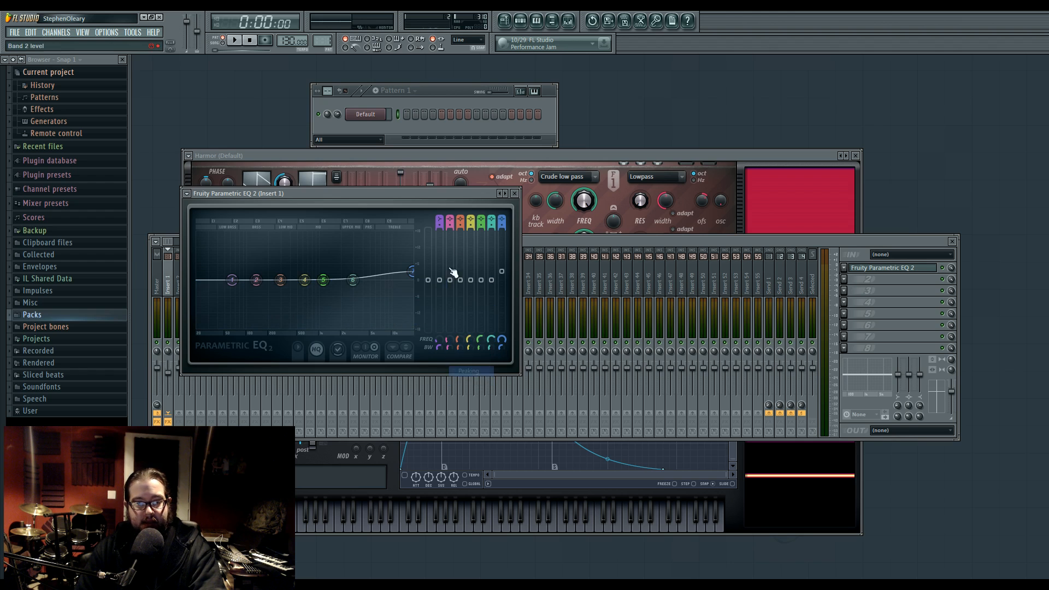
Return to Harmor and vary Filter 1's resonance amount while auditioning notes, keeping the Lowpass resonance type
left_click(613, 165)
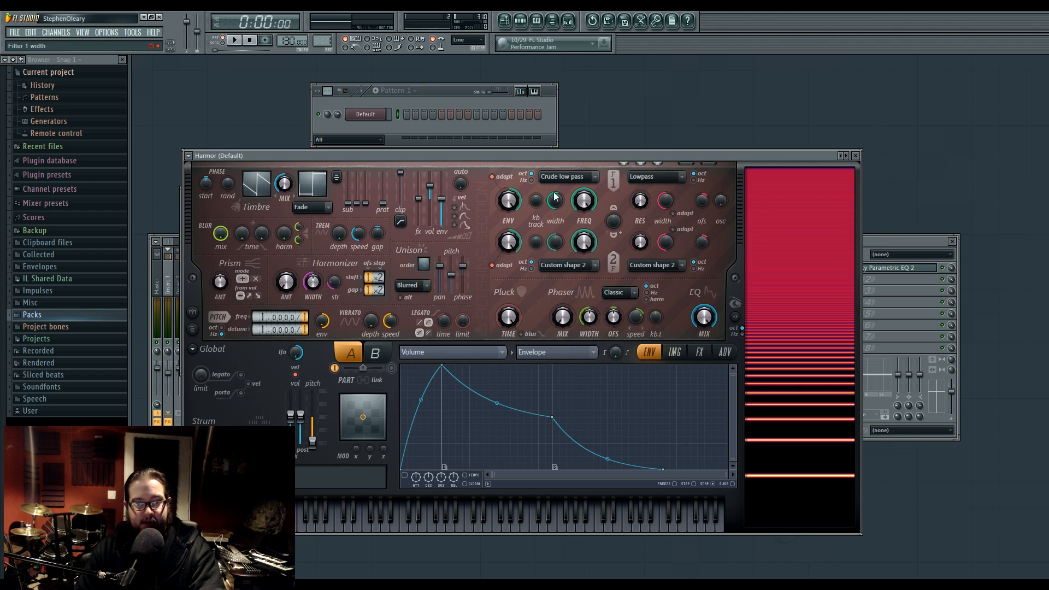
left_click_drag(645, 202, 646, 191)
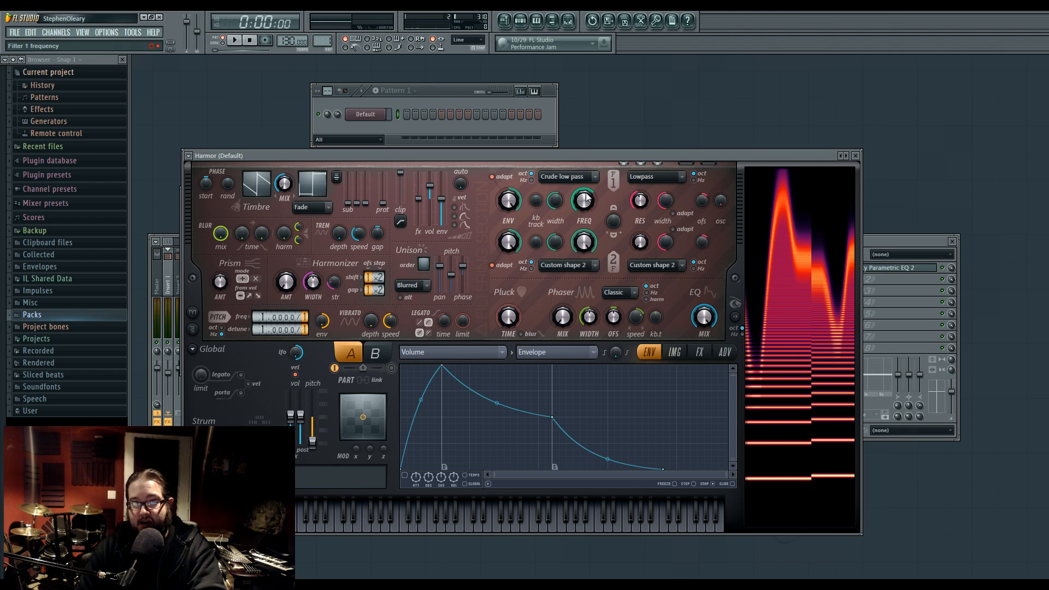
mouse_move(639, 202)
left_mouse_down()
mouse_move(639, 212)
mouse_move(639, 201)
left_mouse_up()
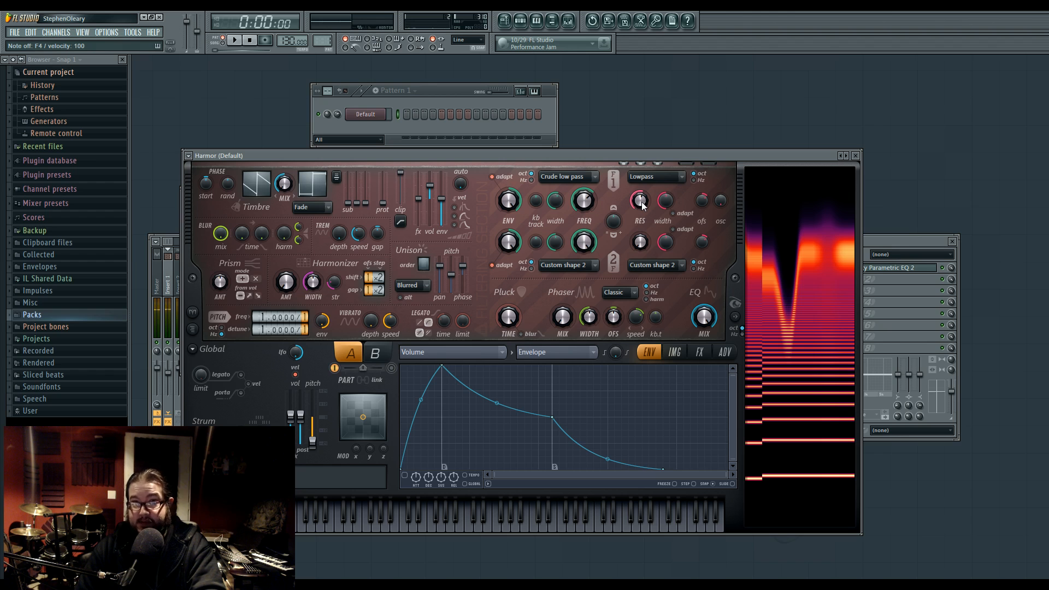
left_click(665, 179)
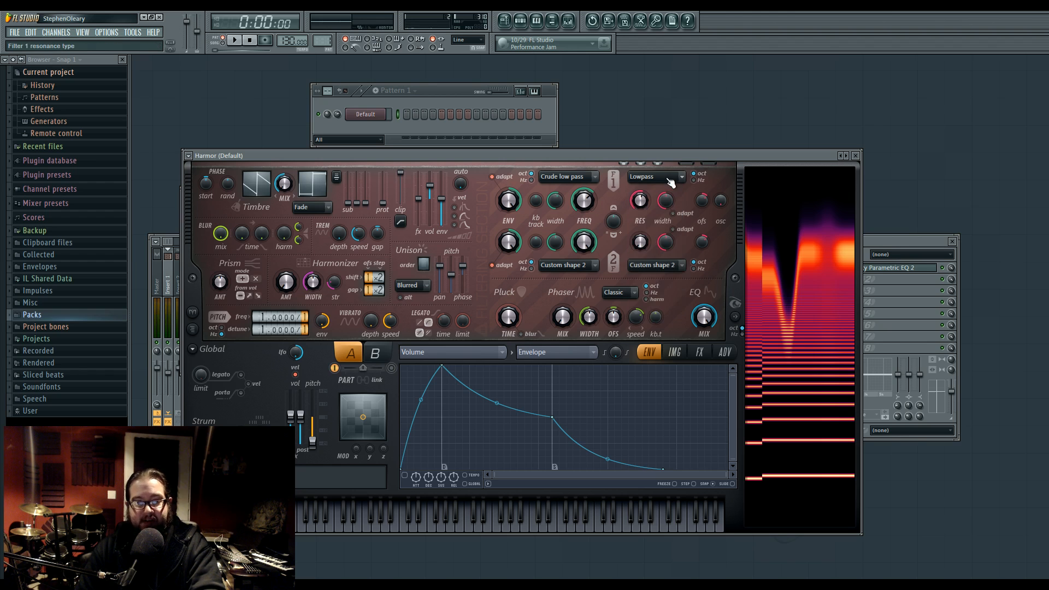
left_click(666, 178)
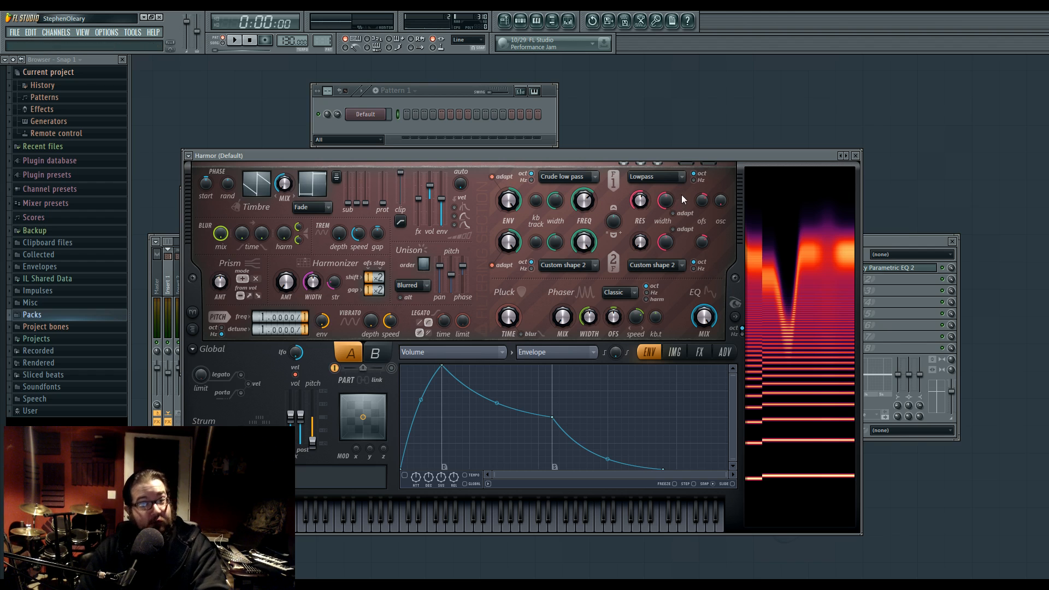
key("v")
mouse_move(641, 208)
left_mouse_down()
mouse_move(642, 218)
mouse_move(639, 201)
left_mouse_up()
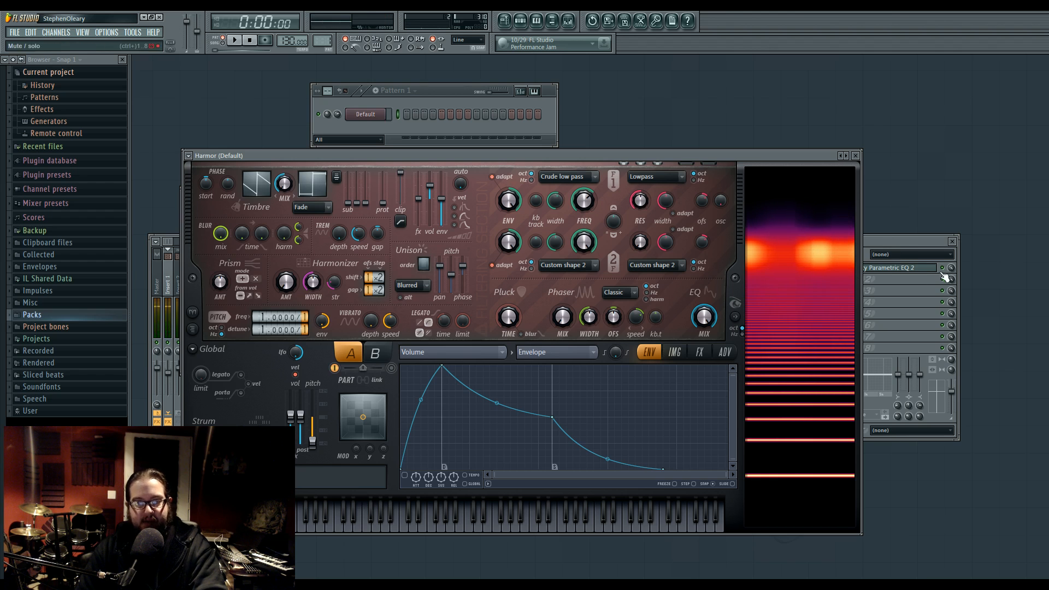
Audition a note while sweeping Filter 1's cutoff and varying its resonance width
key("v")
mouse_move(588, 205)
left_mouse_down()
mouse_move(588, 225)
mouse_move(588, 214)
left_mouse_up()
mouse_move(665, 204)
left_mouse_down()
mouse_move(665, 216)
mouse_move(665, 189)
mouse_move(665, 211)
left_mouse_up()
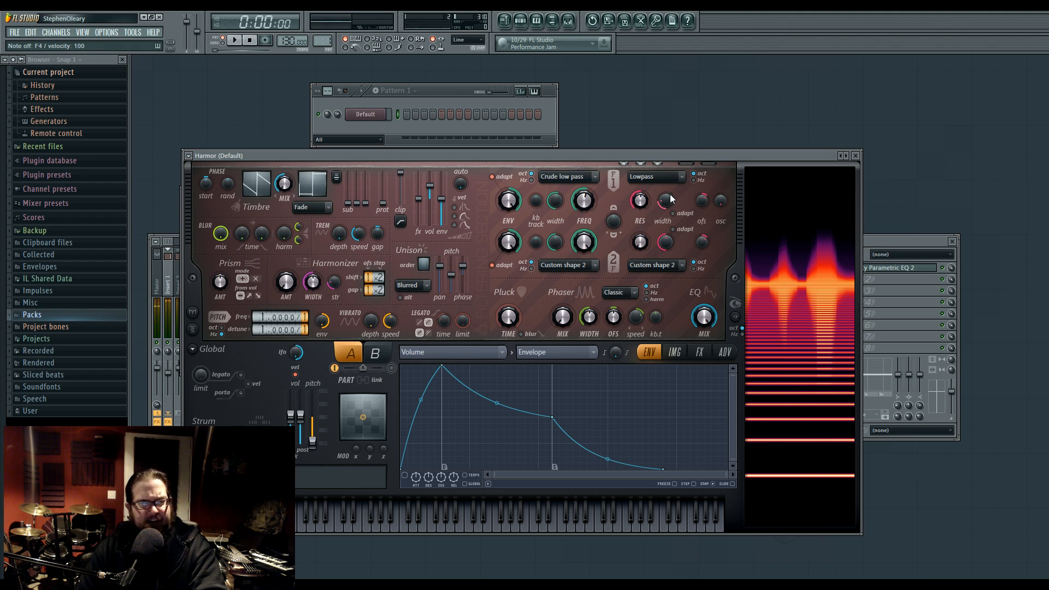
left_click_drag(666, 202, 673, 208)
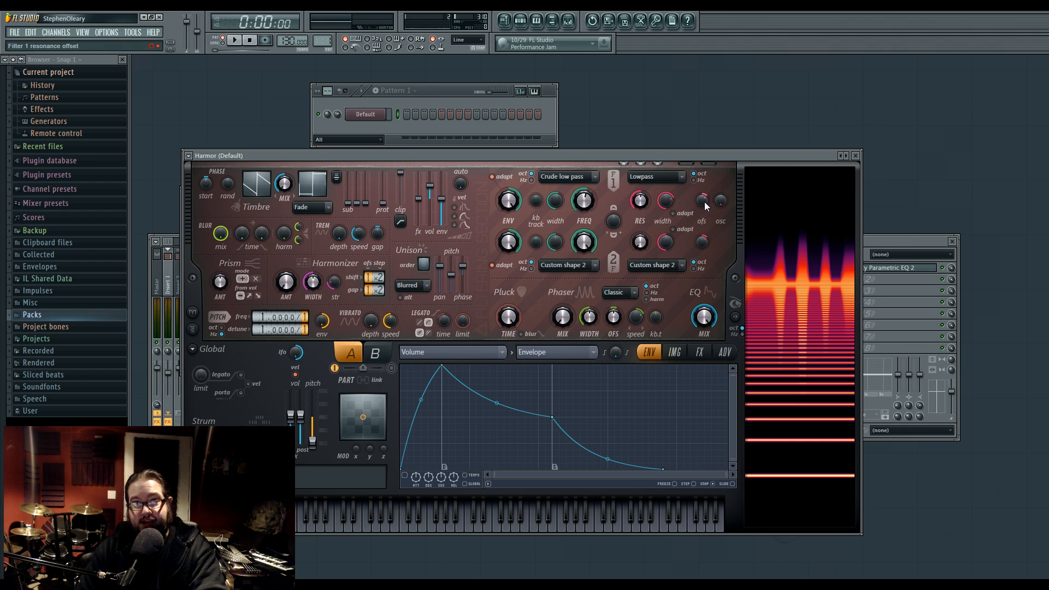
Offset Filter 1's resonance from the cutoff, trying -2400 cents, and sweep the cutoff frequency to compare
mouse_move(703, 205)
left_mouse_down()
mouse_move(703, 164)
mouse_move(703, 199)
left_mouse_up()
mouse_move(589, 206)
left_mouse_down()
mouse_move(589, 215)
mouse_move(589, 205)
left_mouse_up()
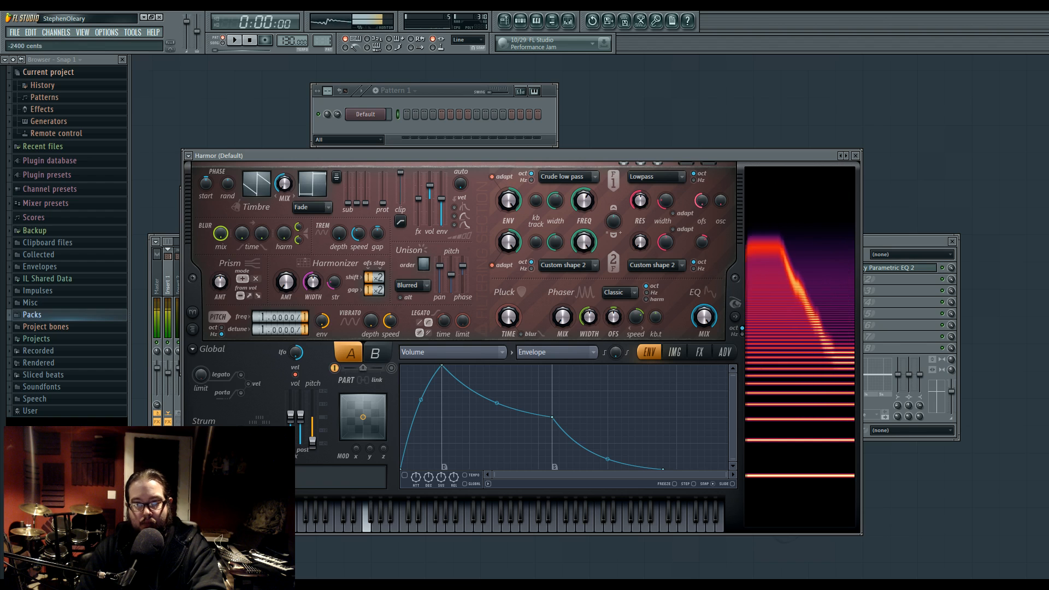
mouse_move(584, 201)
left_mouse_down()
mouse_move(584, 217)
mouse_move(580, 192)
left_mouse_up()
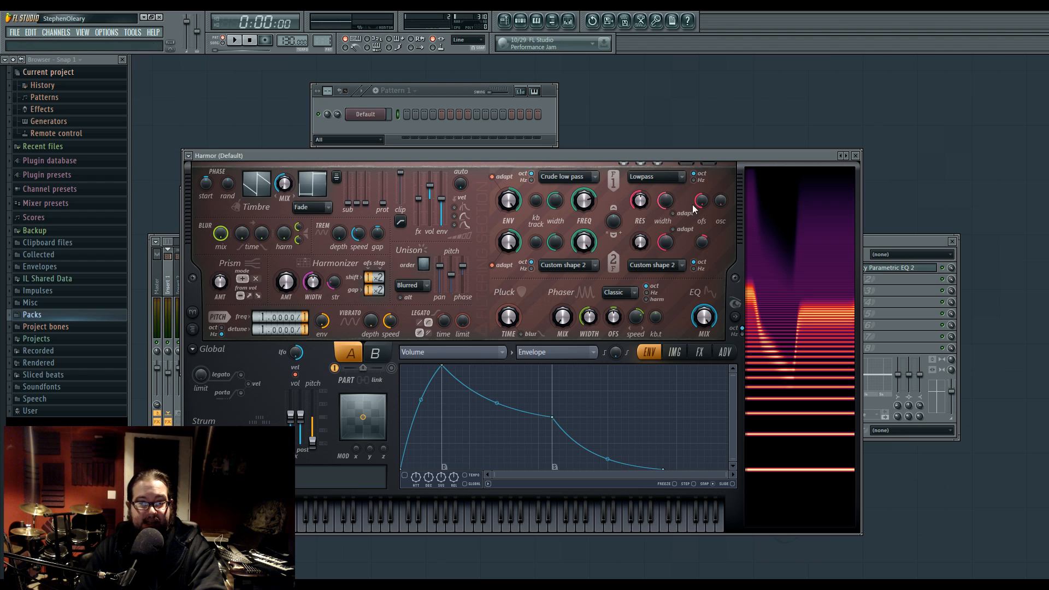
left_click_drag(584, 201, 584, 207)
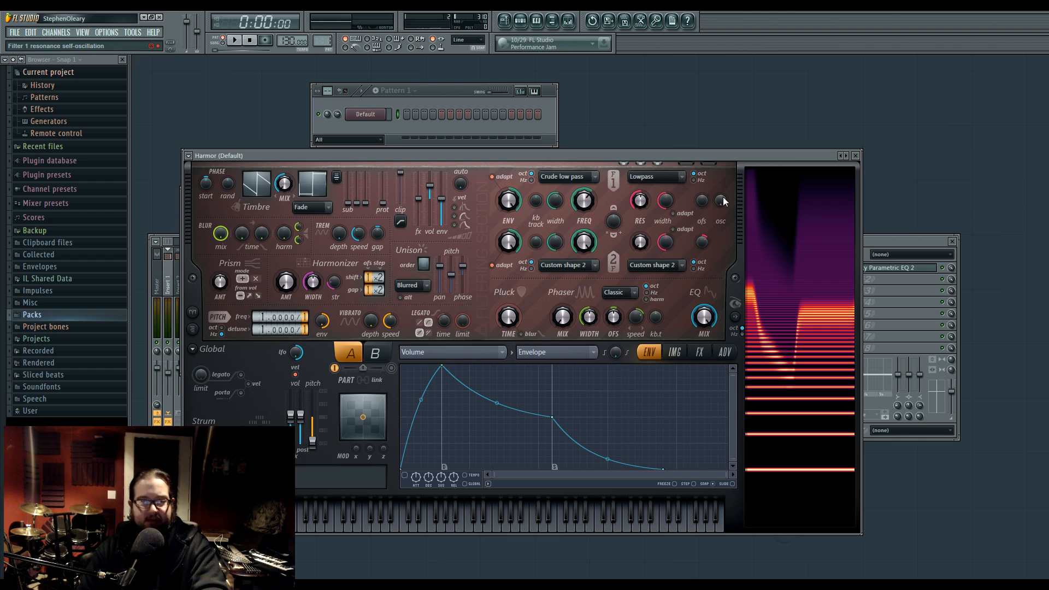
Raise Filter 1's resonance self-oscillation, play a note, and vary the resonance amount and cutoff
left_click_drag(721, 201, 722, 148)
key("v")
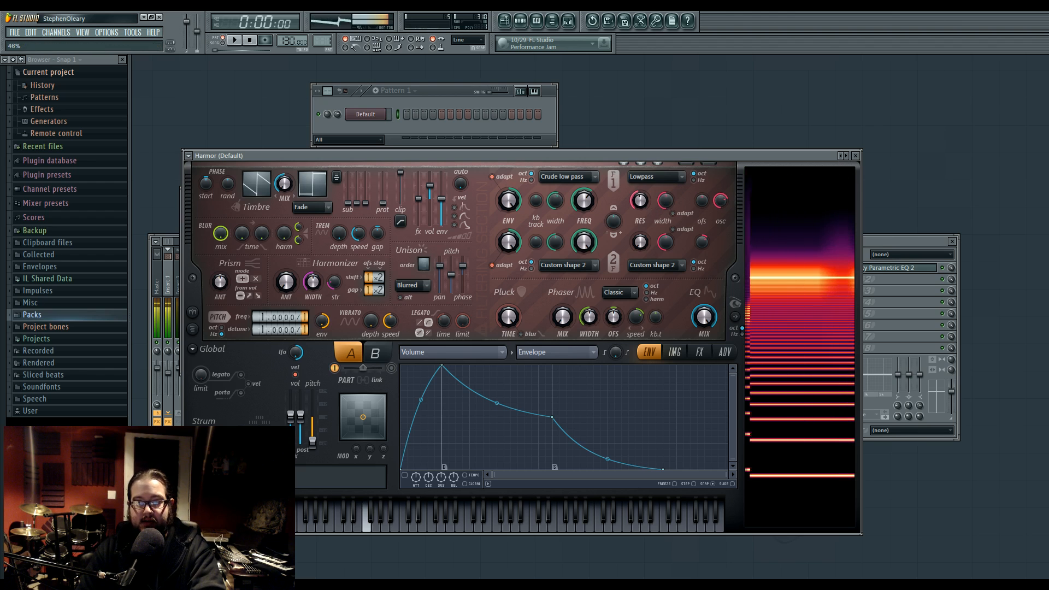
left_click_drag(639, 202, 663, 236)
mouse_move(584, 201)
left_mouse_down()
mouse_move(584, 223)
mouse_move(584, 214)
left_mouse_up()
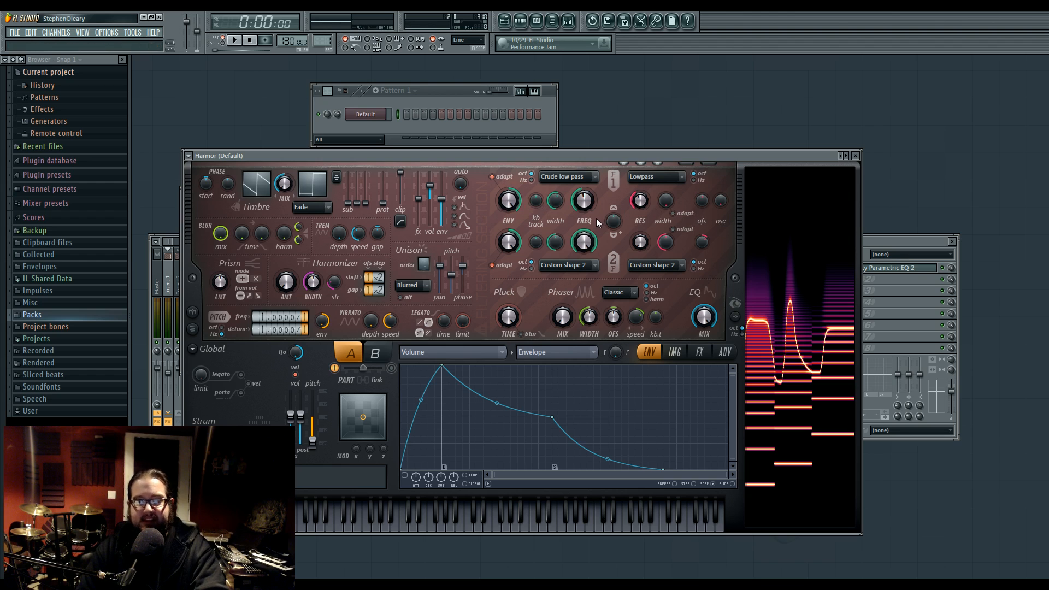
Set Filter 1's type to Custom shape 1 and add a lowest-level centre point to its curve, forming a V-shaped notch
left_click(578, 181)
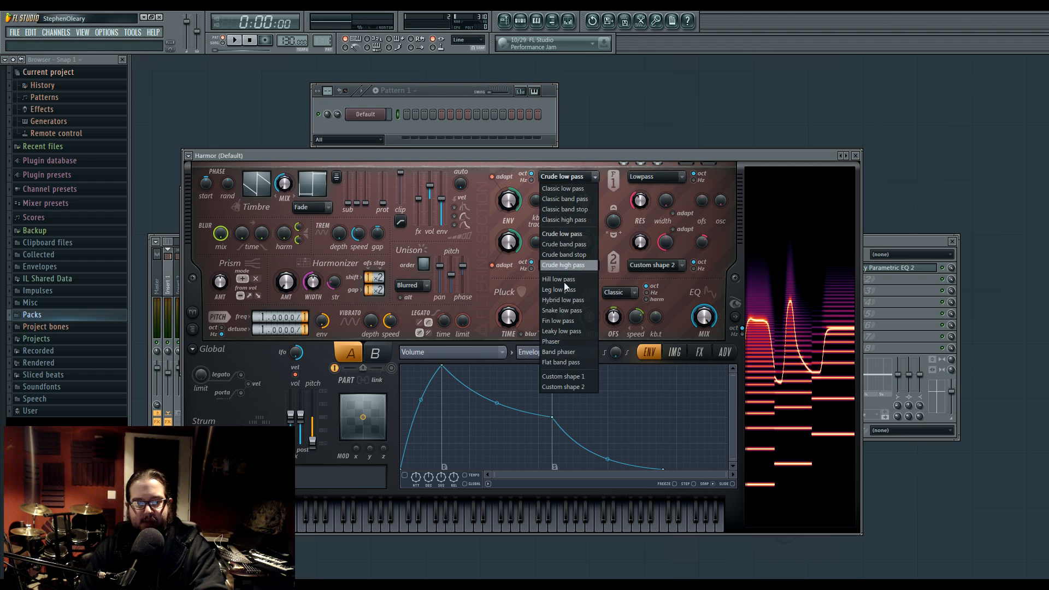
left_click(595, 172)
scroll(578, 182, "down", 1)
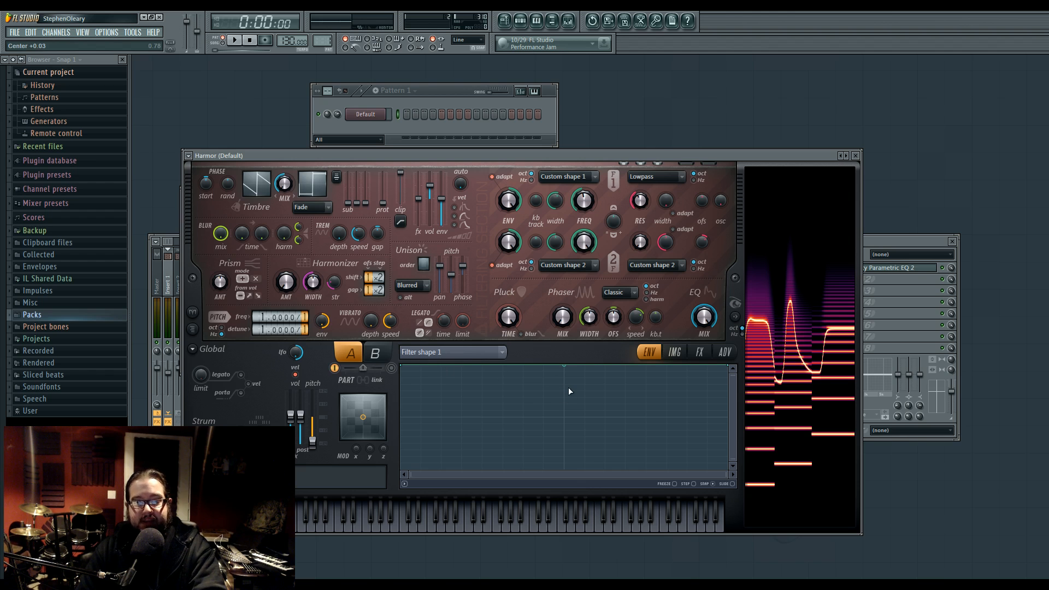
left_click_drag(641, 206, 641, 164)
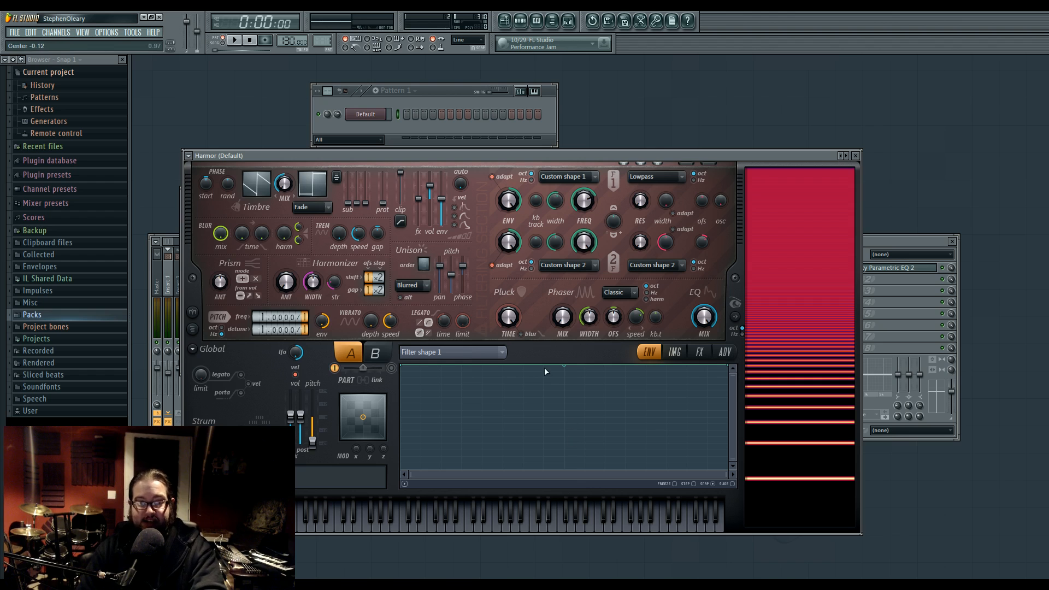
right_click(565, 444)
Sweep Filter 1's cutoff with the V-shaped notch and vary the filter width while auditioning notes
mouse_move(589, 208)
left_mouse_down()
mouse_move(589, 224)
mouse_move(589, 197)
mouse_move(589, 263)
mouse_move(584, 175)
mouse_move(584, 203)
left_mouse_up()
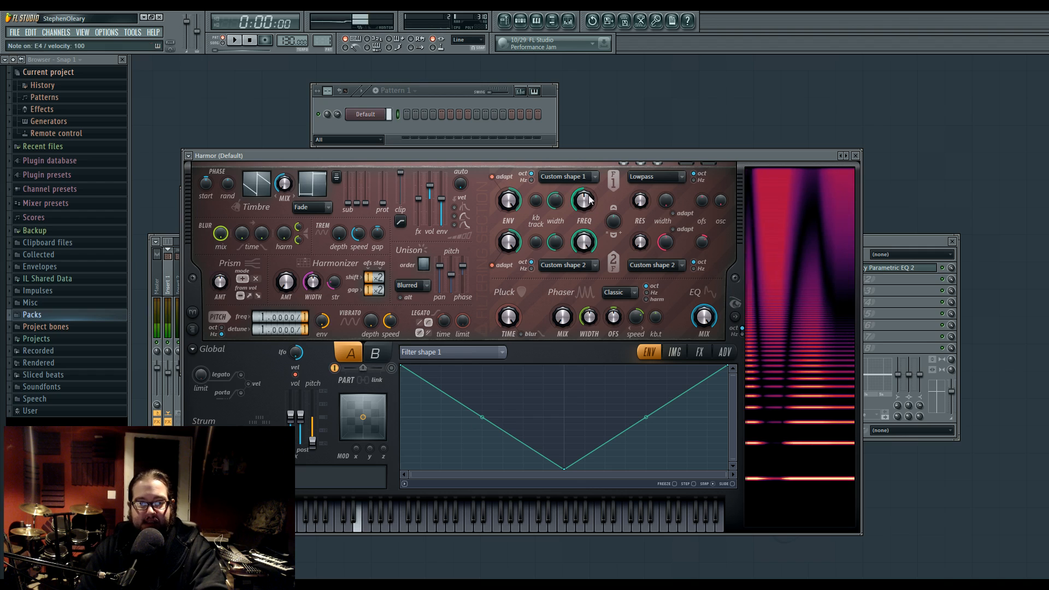
left_click_drag(585, 202, 584, 200)
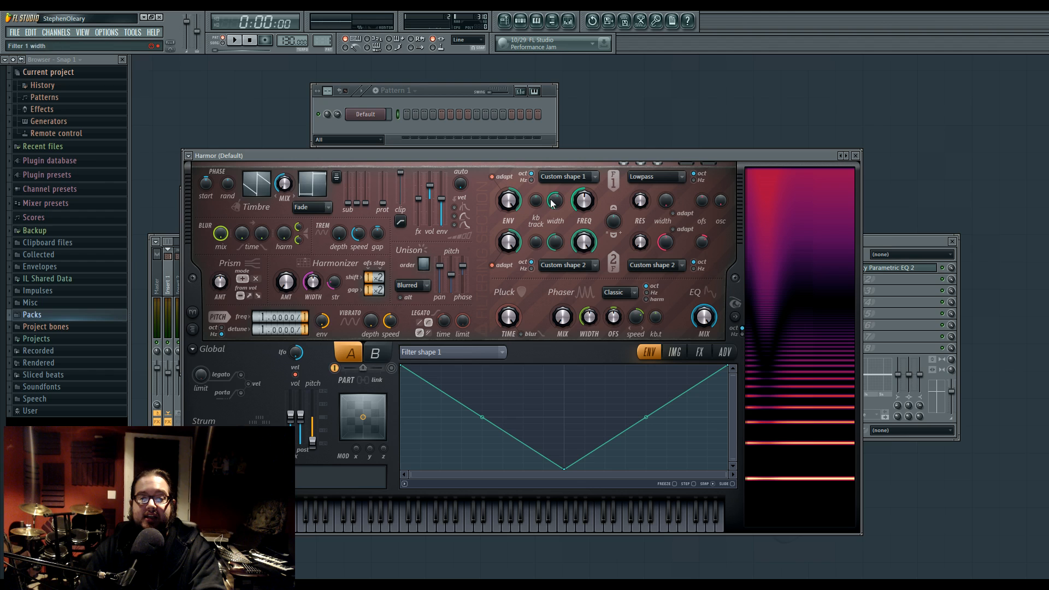
left_click_drag(554, 201, 554, 222)
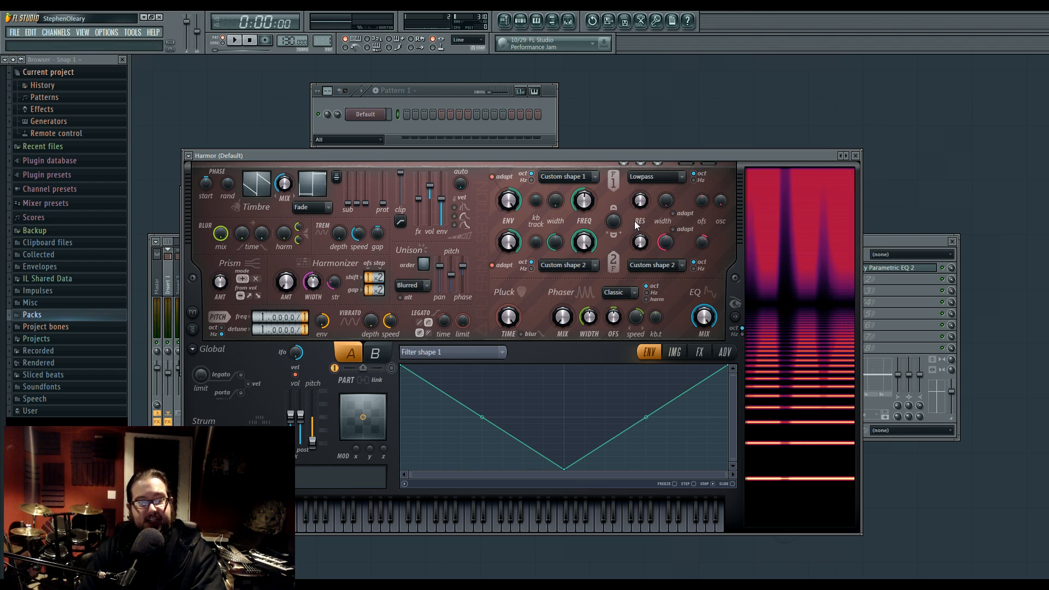
left_click_drag(588, 204, 590, 201)
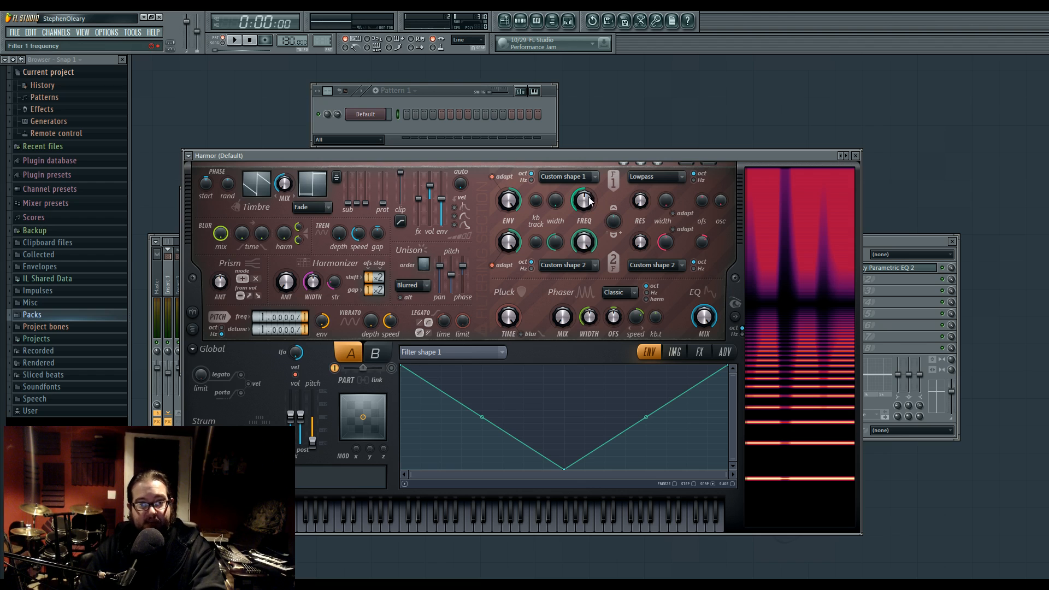
left_click_drag(587, 201, 587, 201)
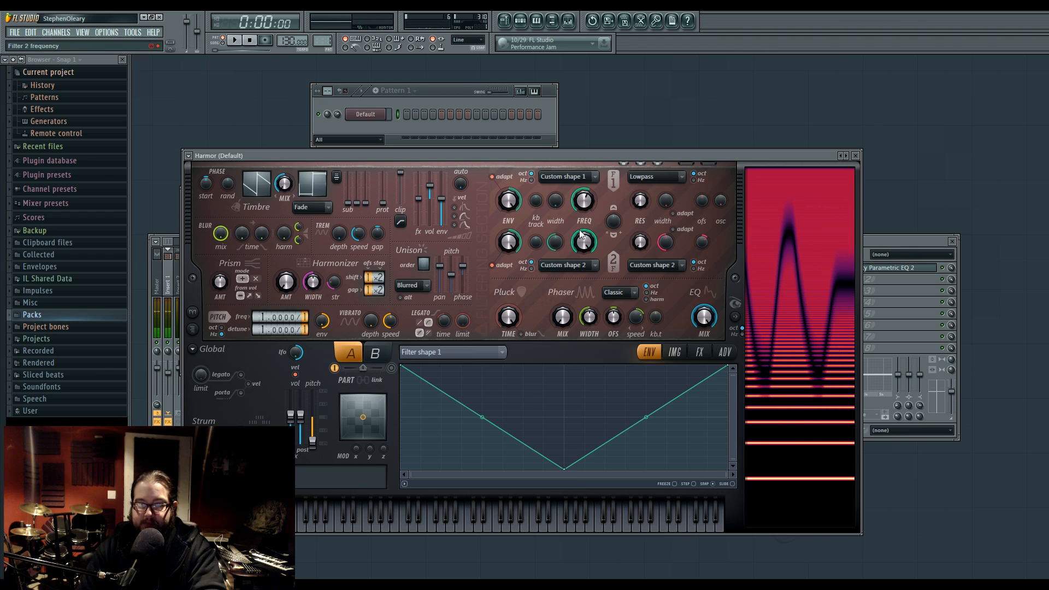
left_click_drag(638, 239, 638, 240)
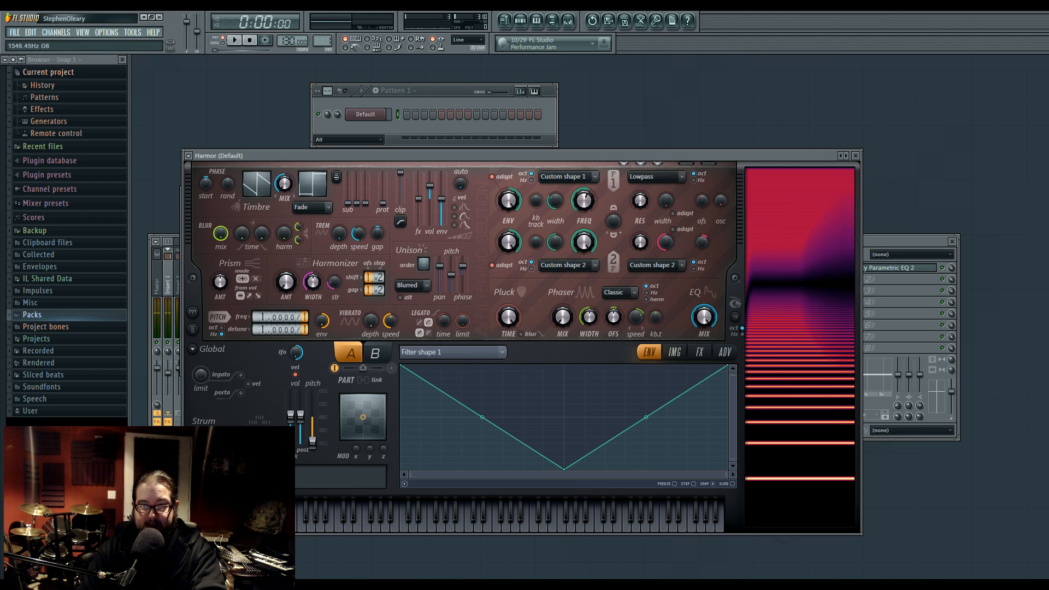
Reshape Filter 1's curve into three evenly spaced V-shaped notches around the centre, each reaching the lowest level
left_click_drag(487, 419, 585, 426)
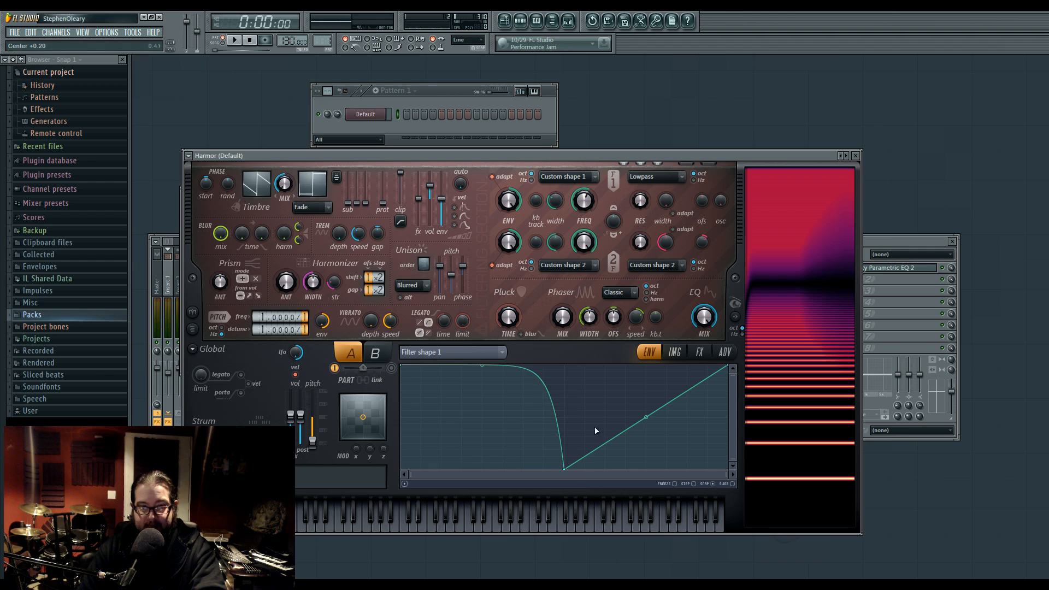
right_click(482, 365)
right_click(538, 374)
right_click(585, 362)
right_click(524, 404)
left_click_drag(524, 404, 517, 466)
right_click(505, 369)
right_click(603, 395)
left_click_drag(602, 395, 624, 363)
right_click(625, 383)
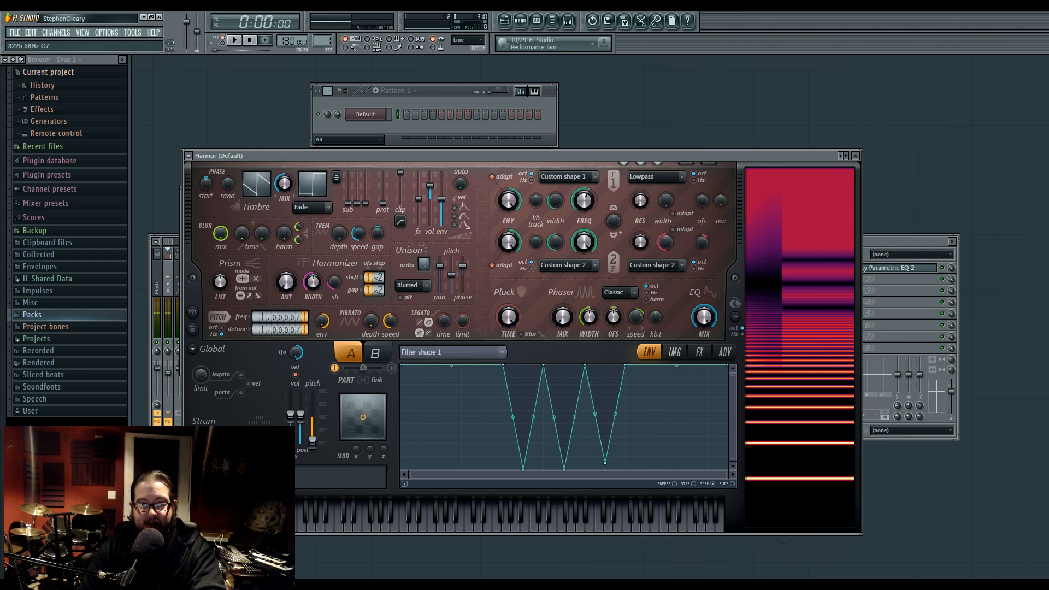
left_click_drag(596, 458, 601, 488)
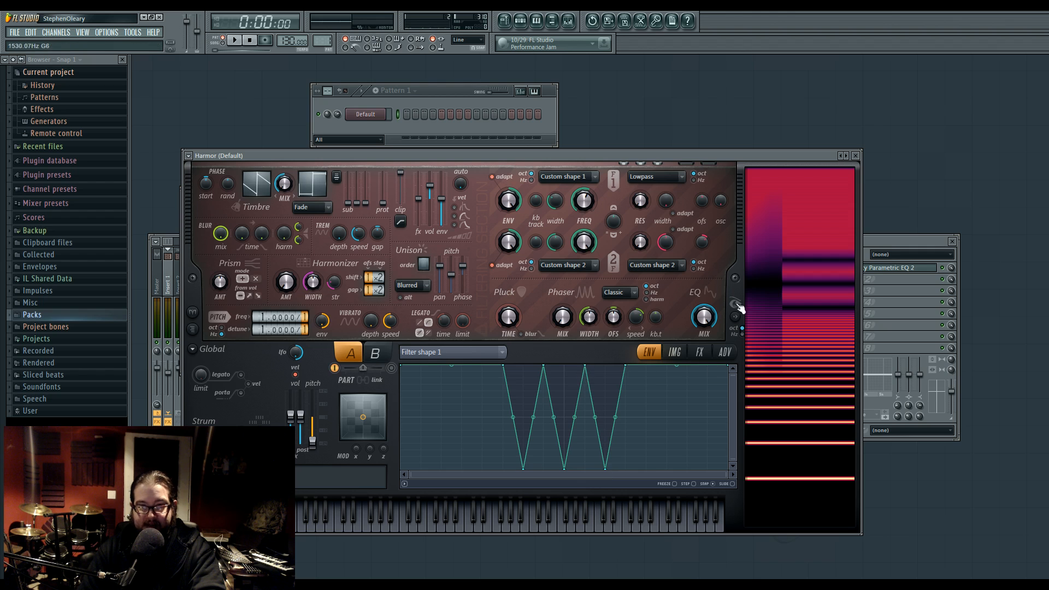
Vary Filter 1's width with the three-notch shape, then raise the centre notch's lowest point slightly and lower it back
mouse_move(555, 201)
left_mouse_down()
mouse_move(555, 177)
mouse_move(552, 201)
left_mouse_up()
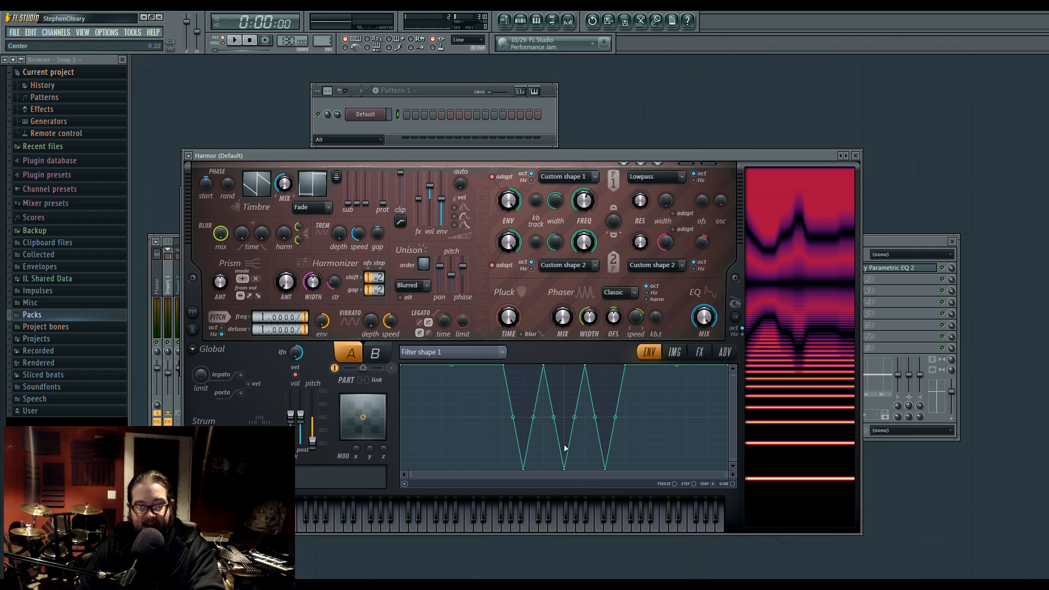
mouse_move(565, 468)
left_mouse_down()
mouse_move(544, 469)
mouse_move(566, 463)
left_mouse_up()
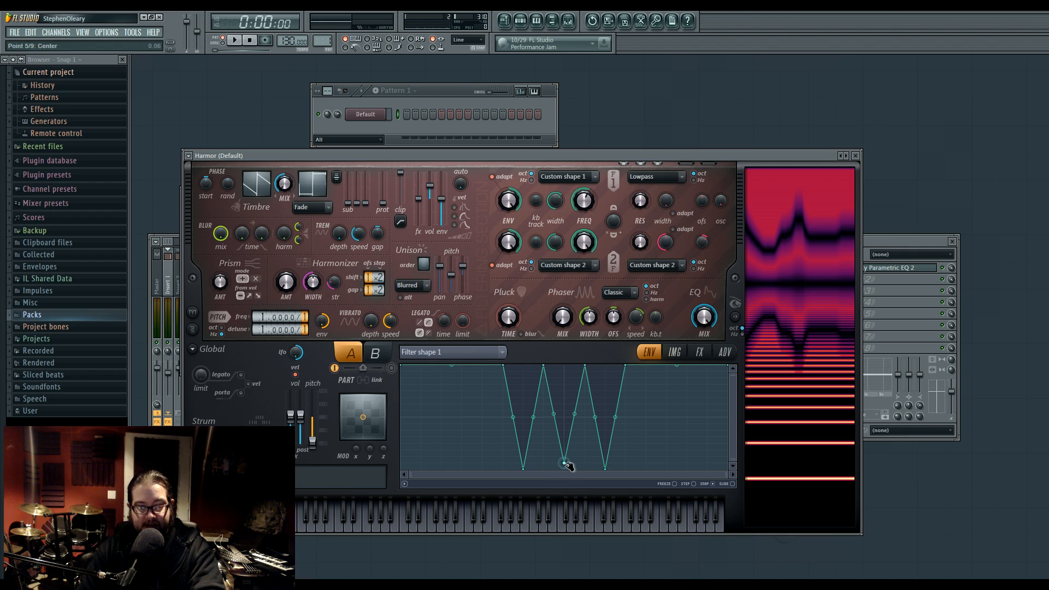
left_click_drag(566, 463, 564, 469)
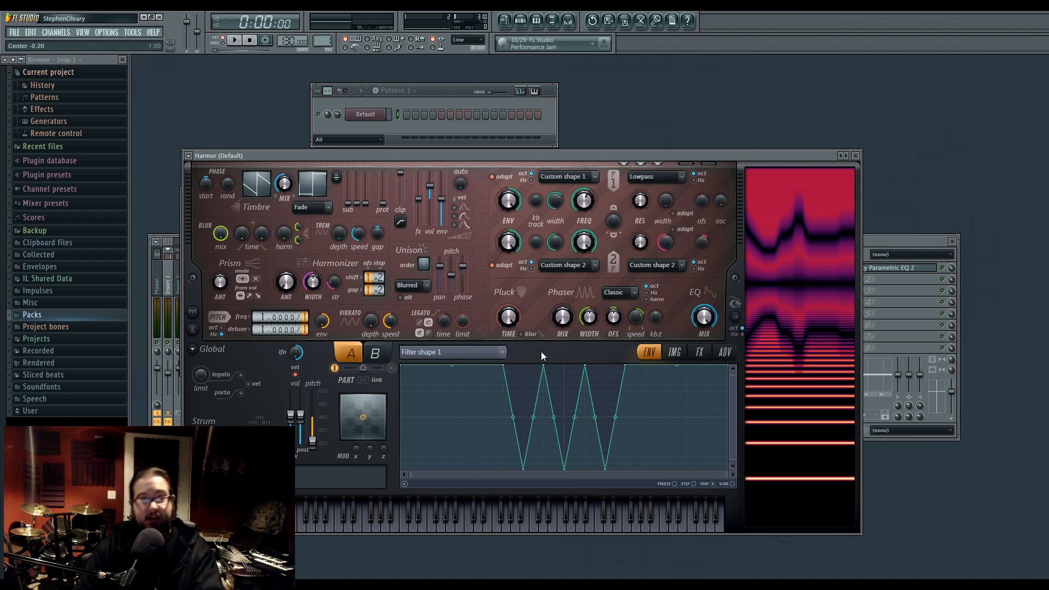
Move the Harmor window up and sweep Filter 1's cutoff with its adapt option switched off and back on
left_click_drag(493, 157, 533, 130)
mouse_move(622, 175)
left_mouse_down()
mouse_move(622, 207)
mouse_move(622, 183)
left_mouse_up()
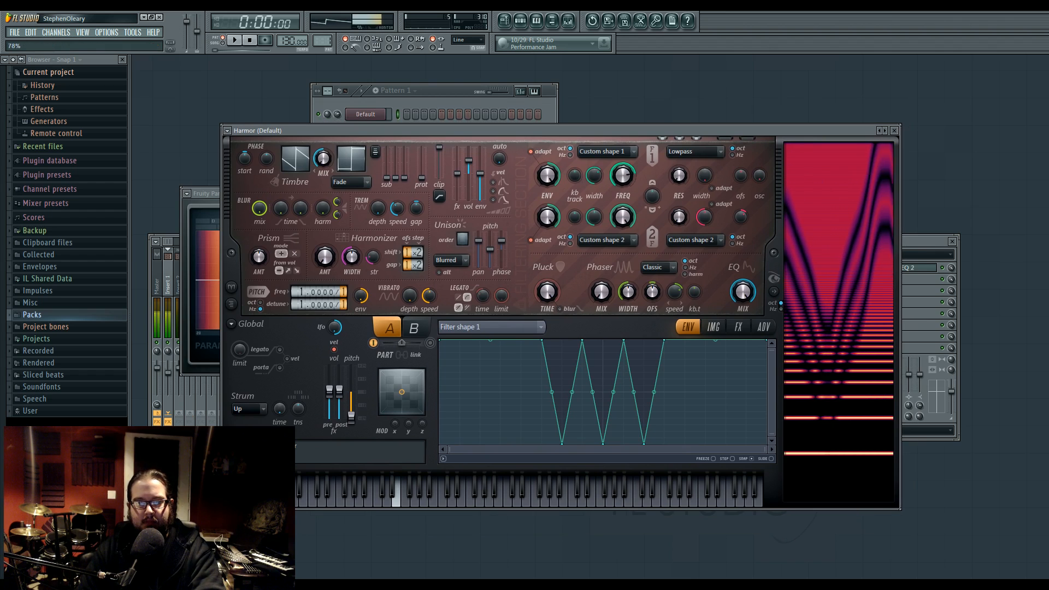
left_click(531, 151)
mouse_move(622, 175)
left_mouse_down()
mouse_move(622, 204)
mouse_move(622, 147)
mouse_move(622, 169)
left_mouse_up()
left_click(532, 152)
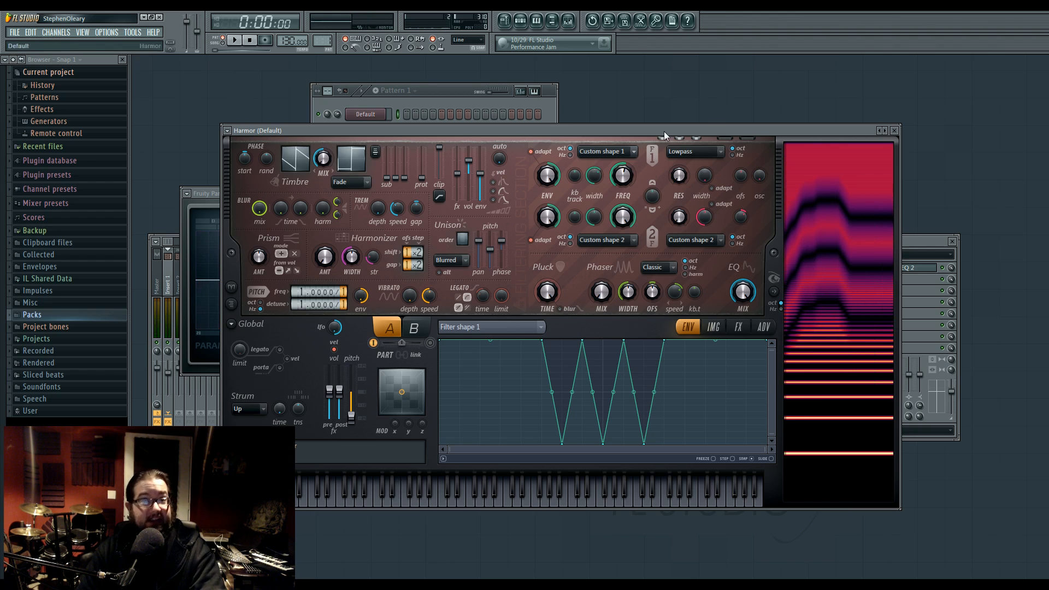
Lower the high-frequency end of Filter shape 1 to zero, widen the first notch's outer slope, and audition several notes
left_click_drag(765, 341, 765, 441)
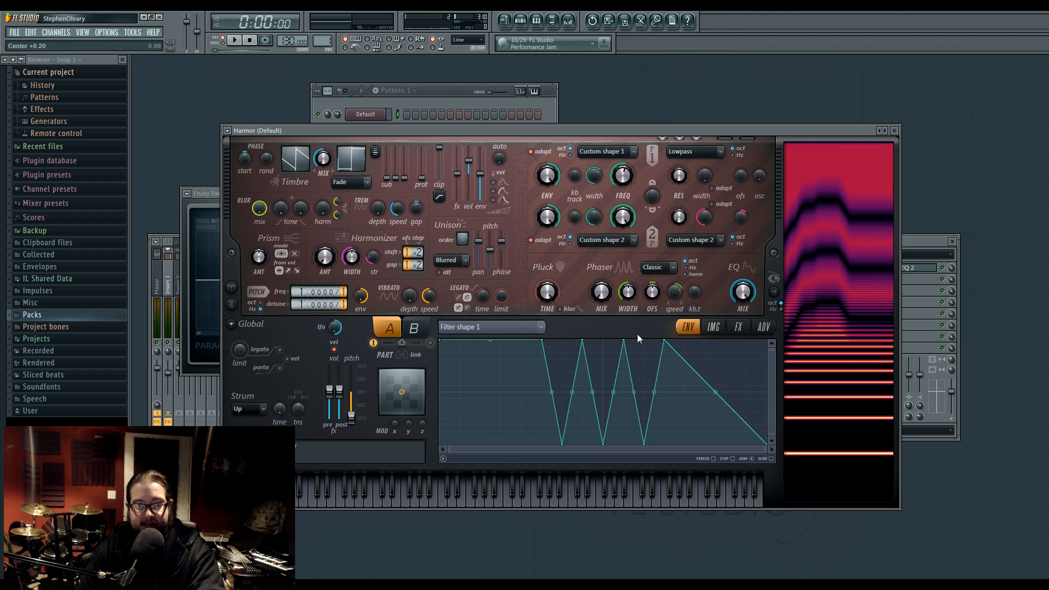
mouse_move(542, 340)
left_mouse_down()
mouse_move(484, 340)
mouse_move(521, 342)
left_mouse_up()
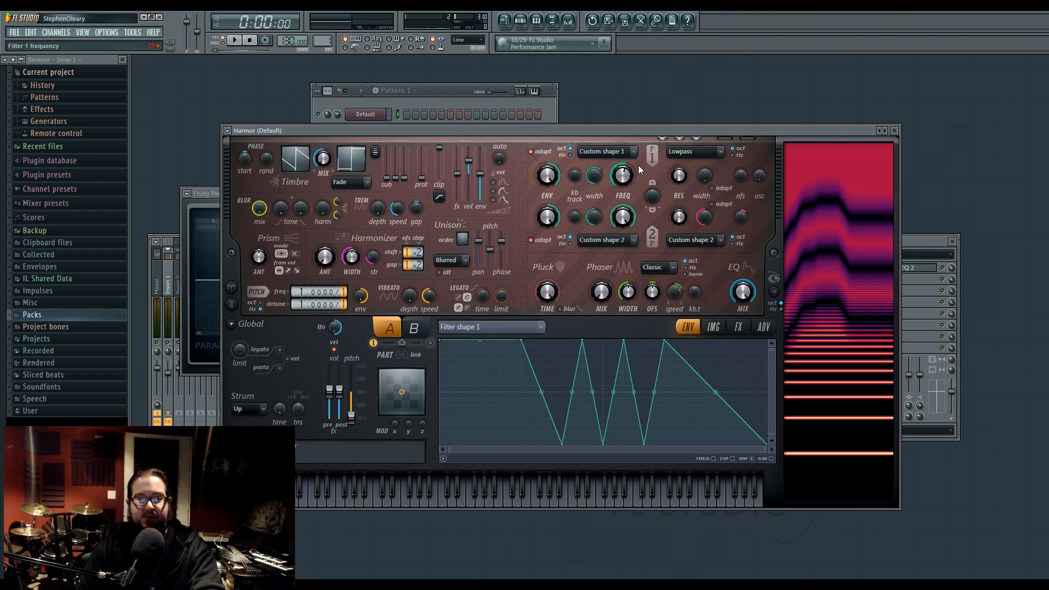
key("d")
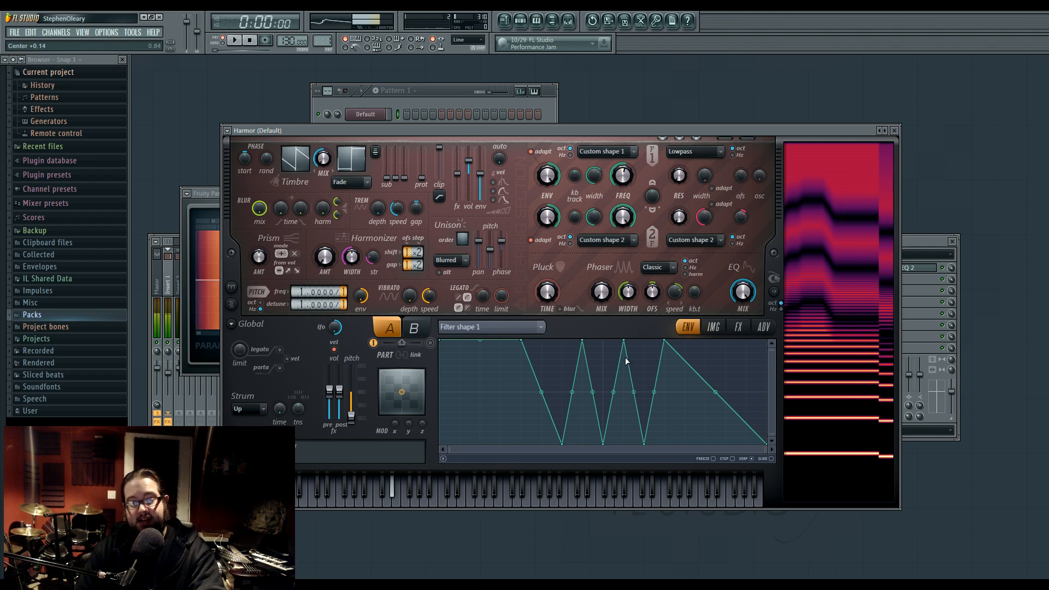
key("g")
key("b")
key("c")
key("x")
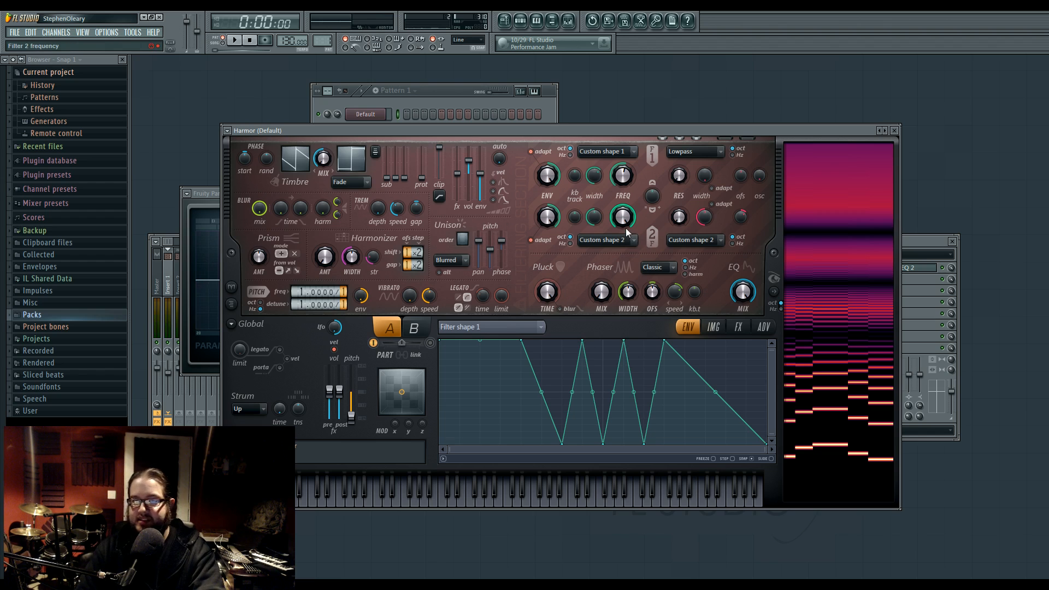
Set Filter 1's type to Custom shape 2 and its resonance type to Custom shape 1, showing Resonance shape 1
left_click(616, 153)
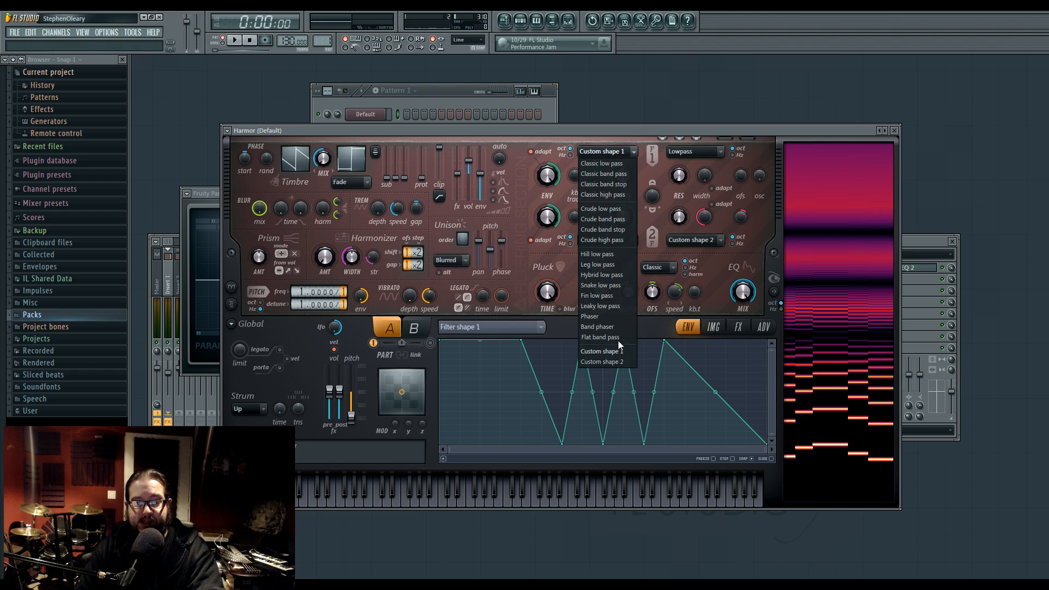
left_click(618, 361)
scroll(702, 155, "down", 1)
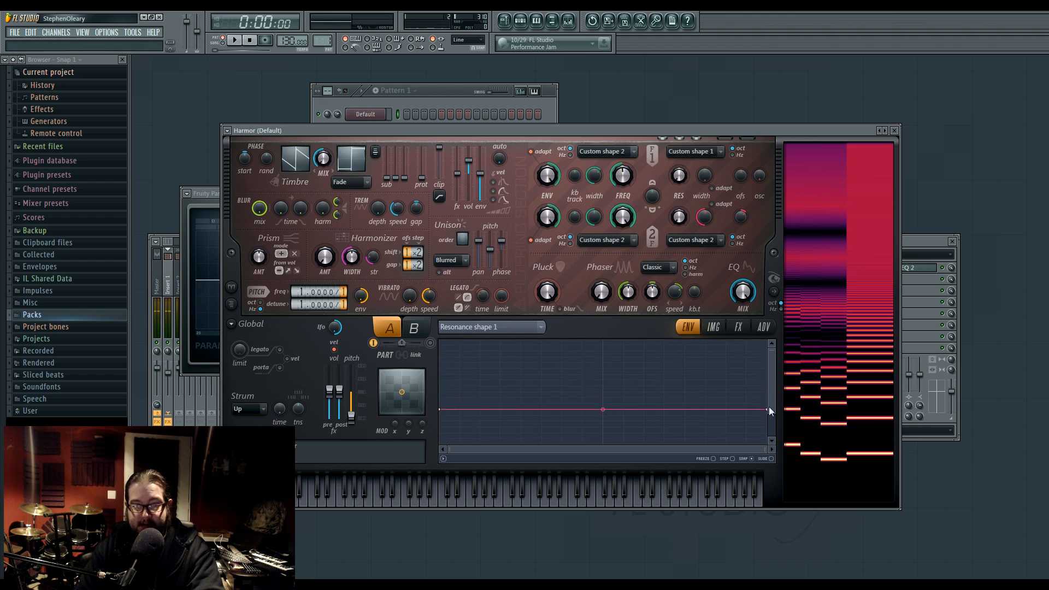
Draw Resonance shape 1 with a deep centre notch, a full-height peak on each side, and flat mid-level ends
right_click(604, 409)
right_click(584, 392)
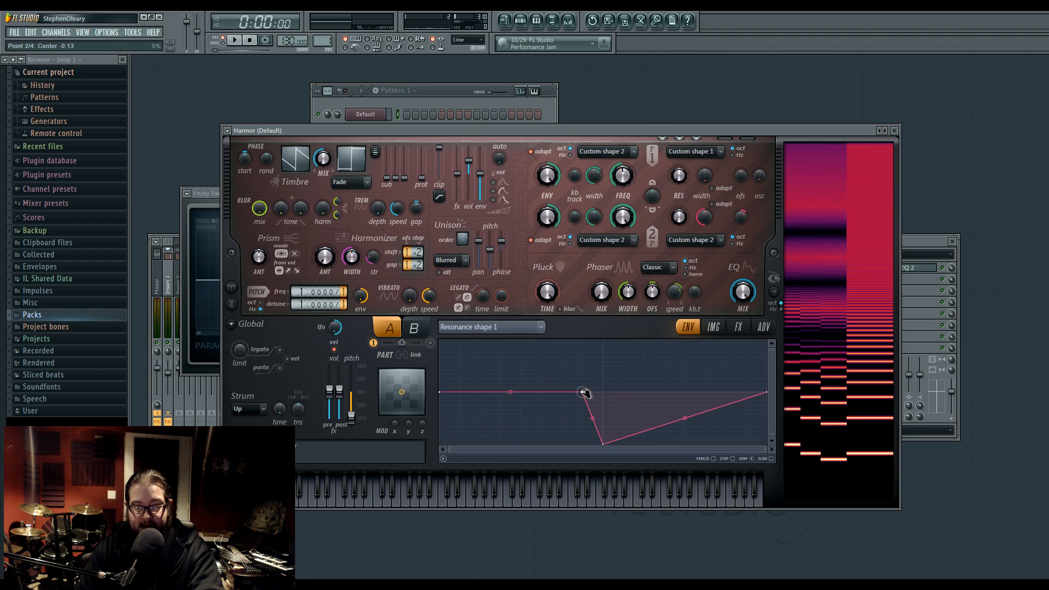
right_click(626, 393)
left_click_drag(625, 392, 624, 342)
right_click(644, 392)
left_click_drag(582, 392, 582, 341)
right_click(563, 394)
left_click_drag(565, 397, 564, 391)
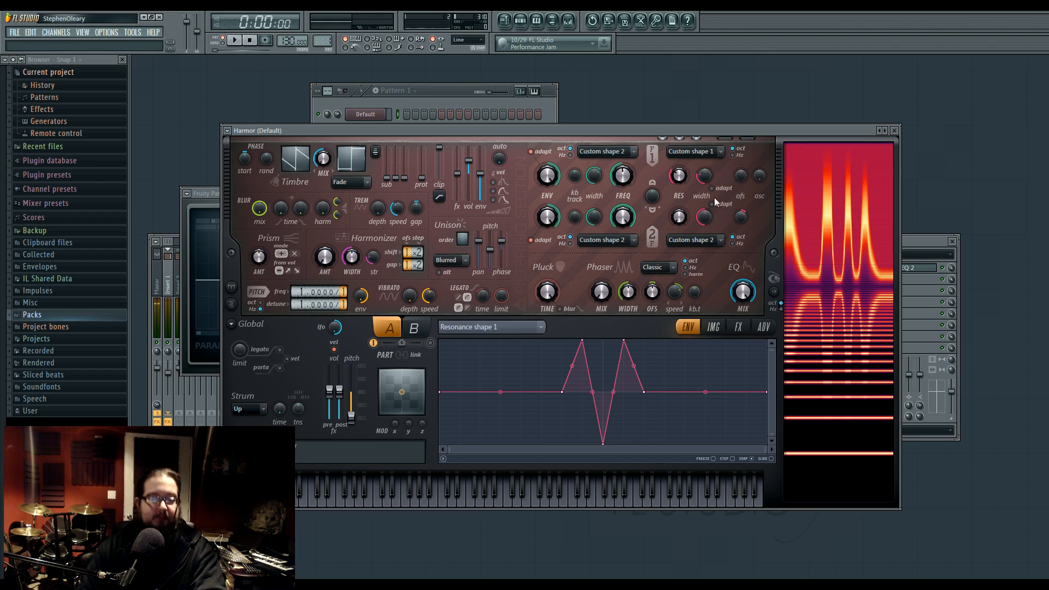
Sweep Filter 1's cutoff with the twin-peak resonance, and vary its resonance width and keyboard tracking while playing notes
left_click_drag(624, 176, 623, 187)
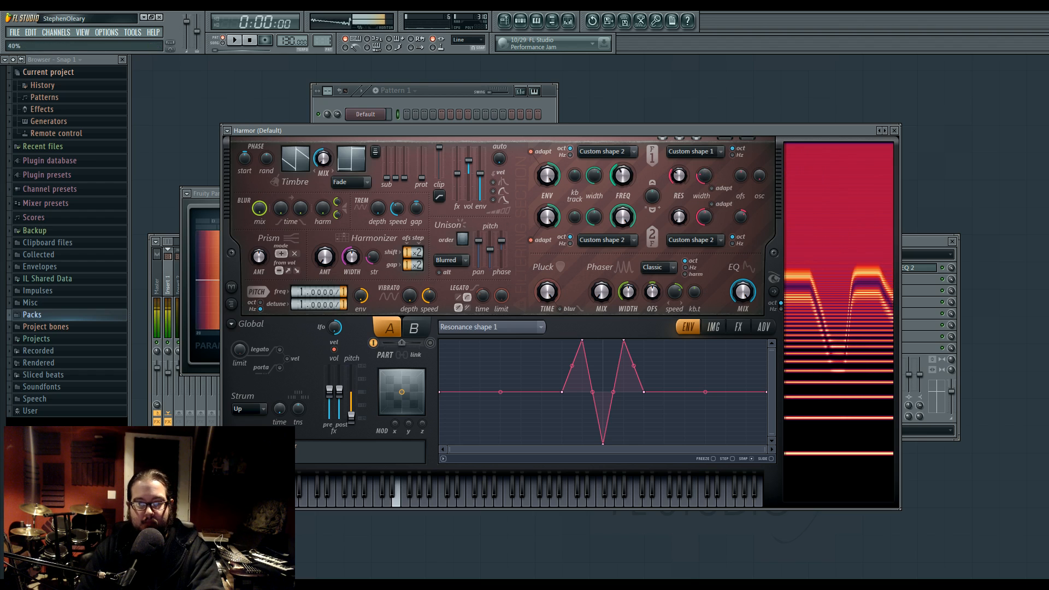
mouse_move(704, 179)
left_mouse_down()
mouse_move(703, 196)
mouse_move(704, 162)
mouse_move(703, 191)
left_mouse_up()
left_click_drag(574, 175, 574, 159)
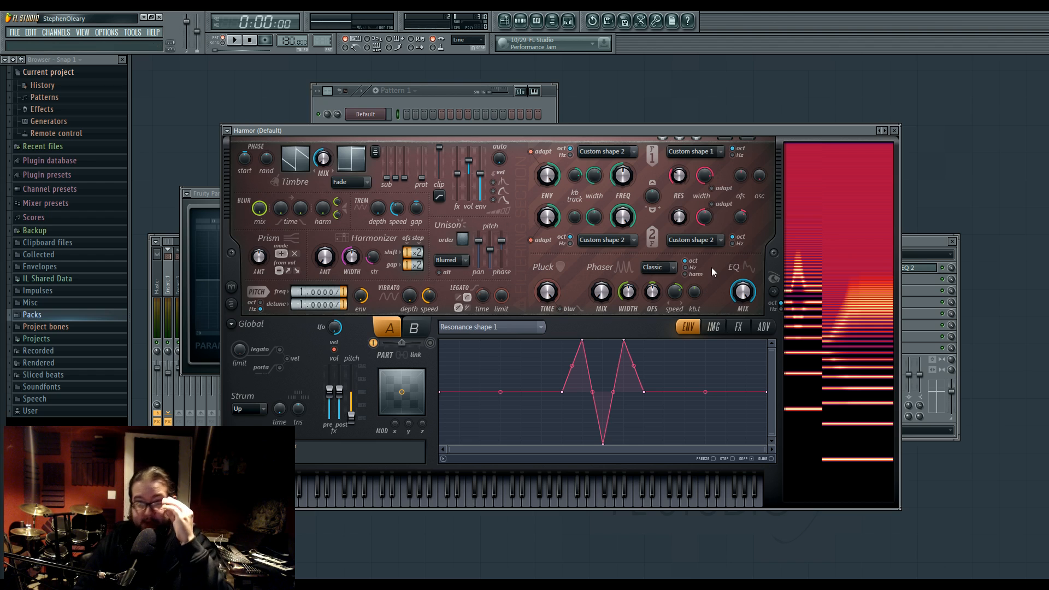
mouse_move(583, 340)
left_mouse_down()
mouse_move(569, 341)
mouse_move(583, 340)
left_mouse_up()
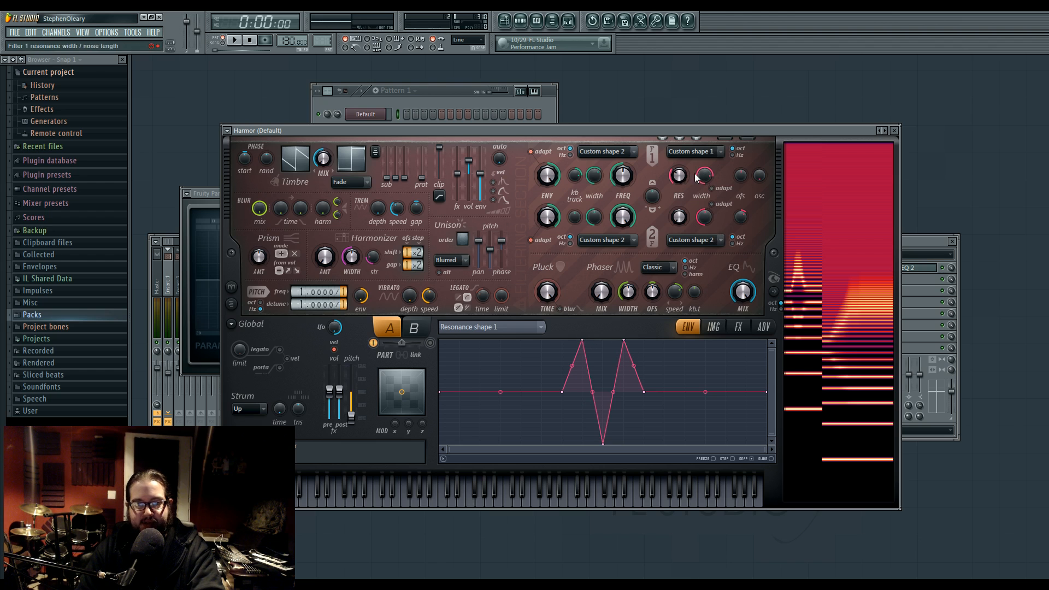
Show Filter shape 2, sweep Filter 1's cutoff while playing notes, and vary and reset its resonance offset
left_click(613, 156)
left_click_drag(623, 180, 623, 175)
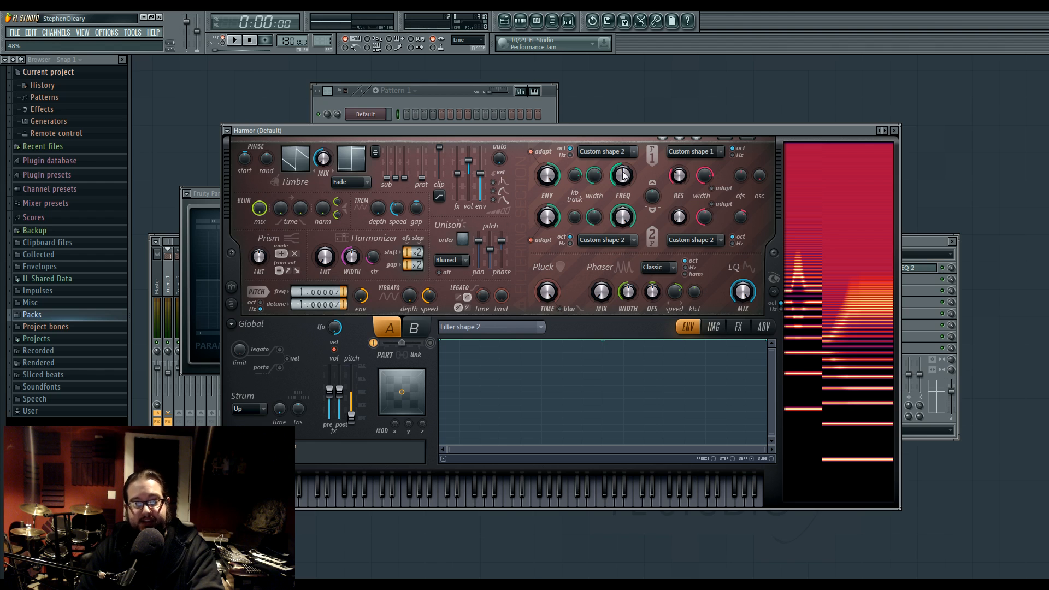
mouse_move(623, 175)
left_mouse_down()
mouse_move(623, 164)
mouse_move(623, 174)
left_mouse_up()
left_click_drag(740, 175, 740, 164)
left_click(742, 178, "alt")
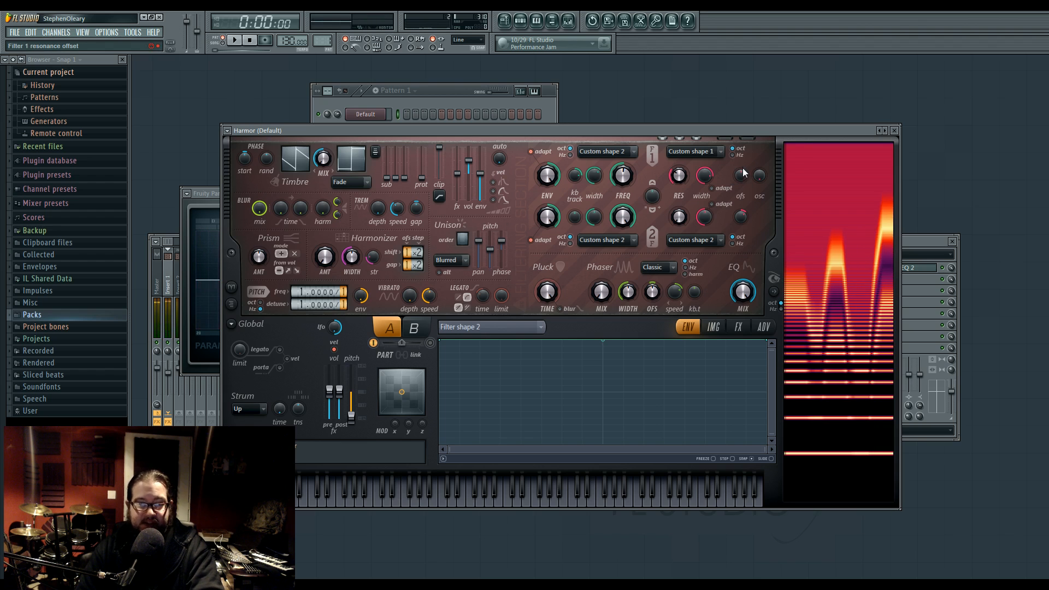
mouse_move(623, 175)
left_mouse_down()
mouse_move(623, 156)
mouse_move(624, 182)
left_mouse_up()
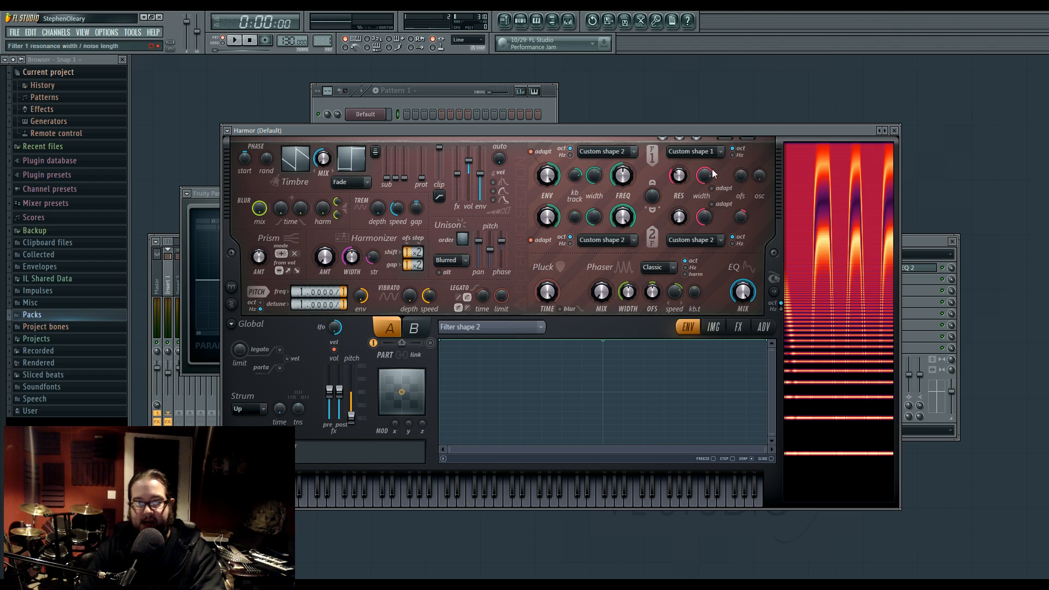
left_click(525, 328)
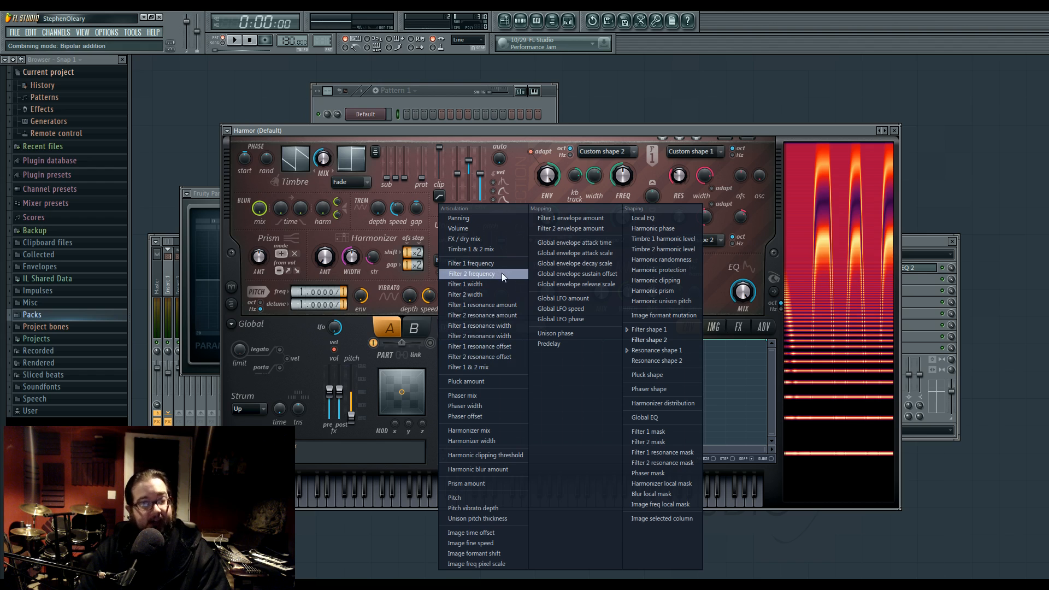
left_click(652, 585)
left_click_drag(527, 177, 361, 169)
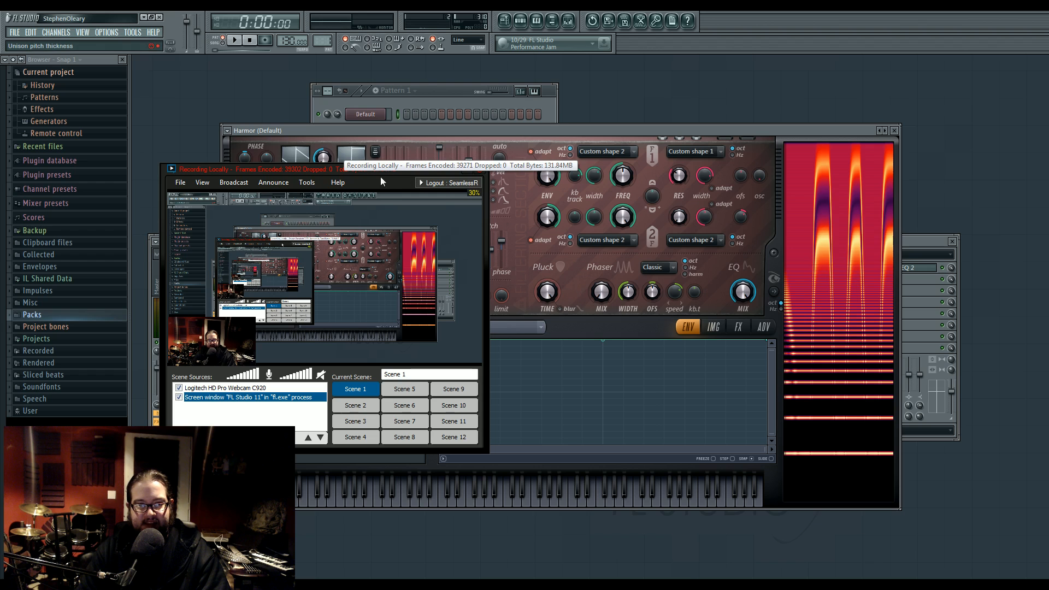
left_click(515, 324)
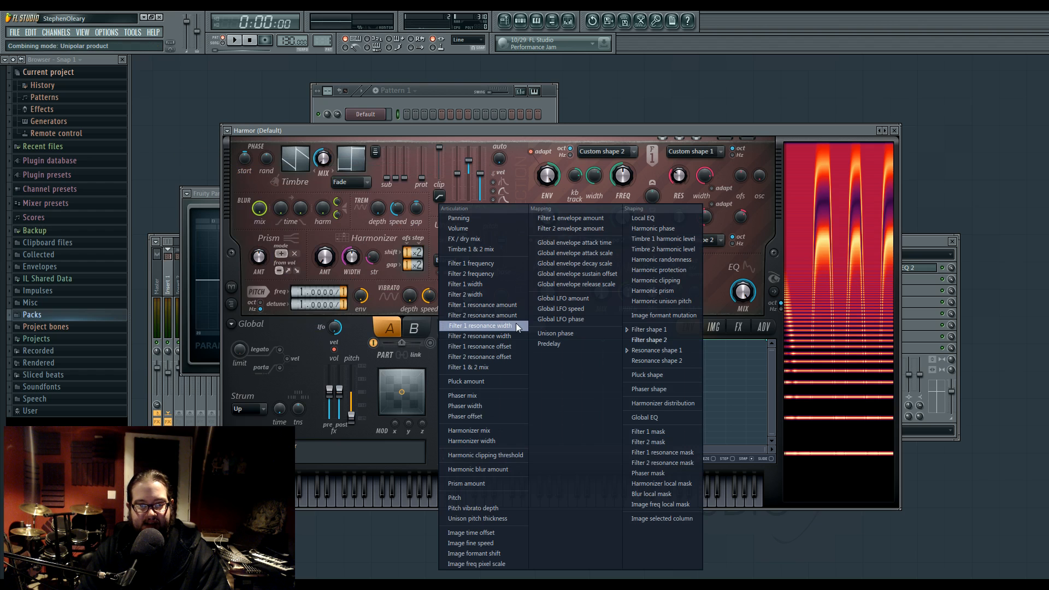
left_click(642, 585)
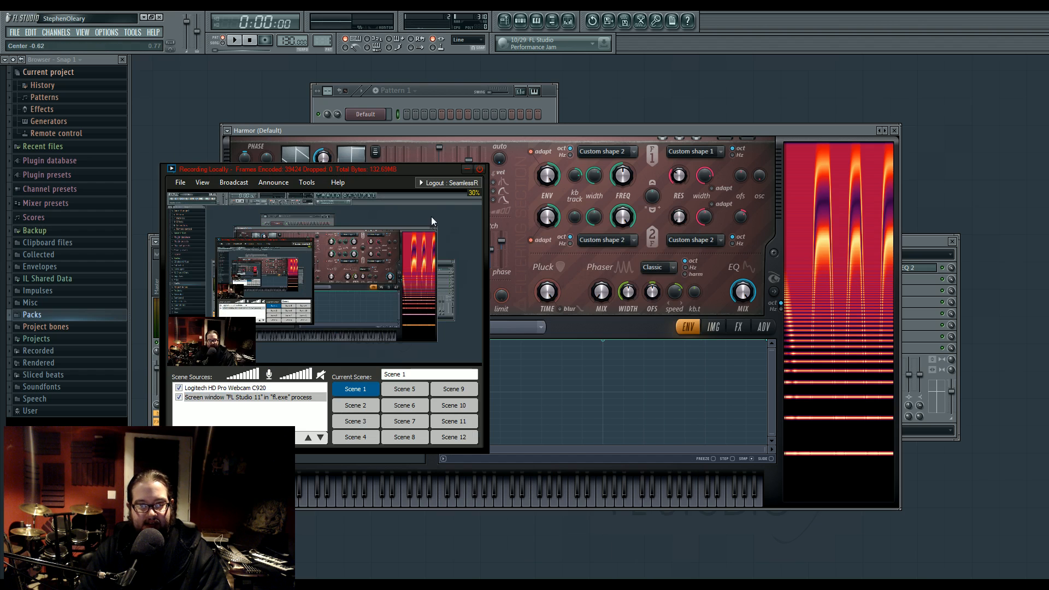
left_click(467, 170)
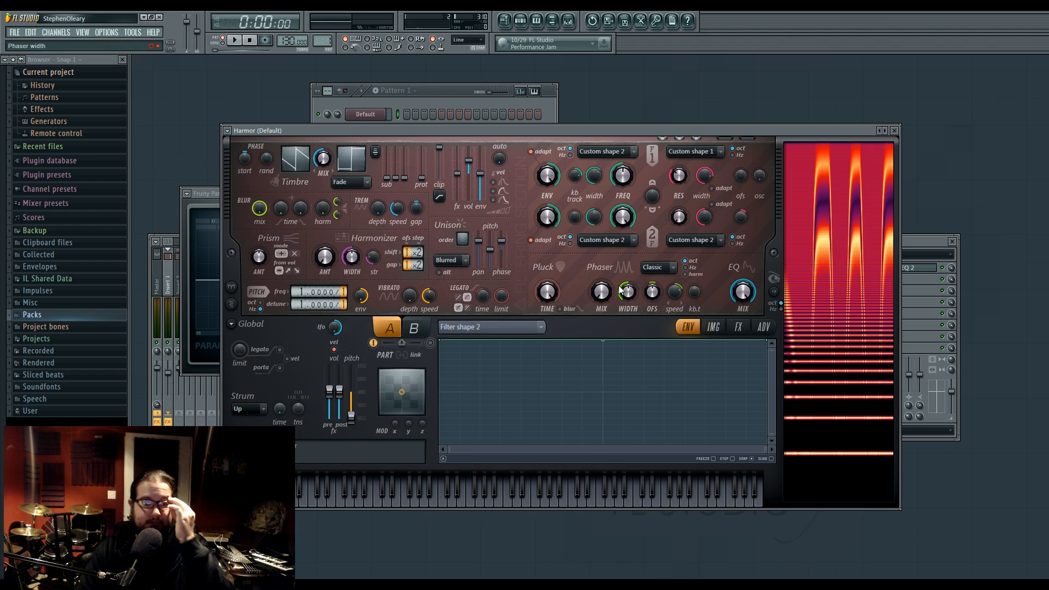
Show the Filter 1 resonance mask and add a full-height peak at about 160 Hz and a zero-level point between the two peaks
left_click(528, 327)
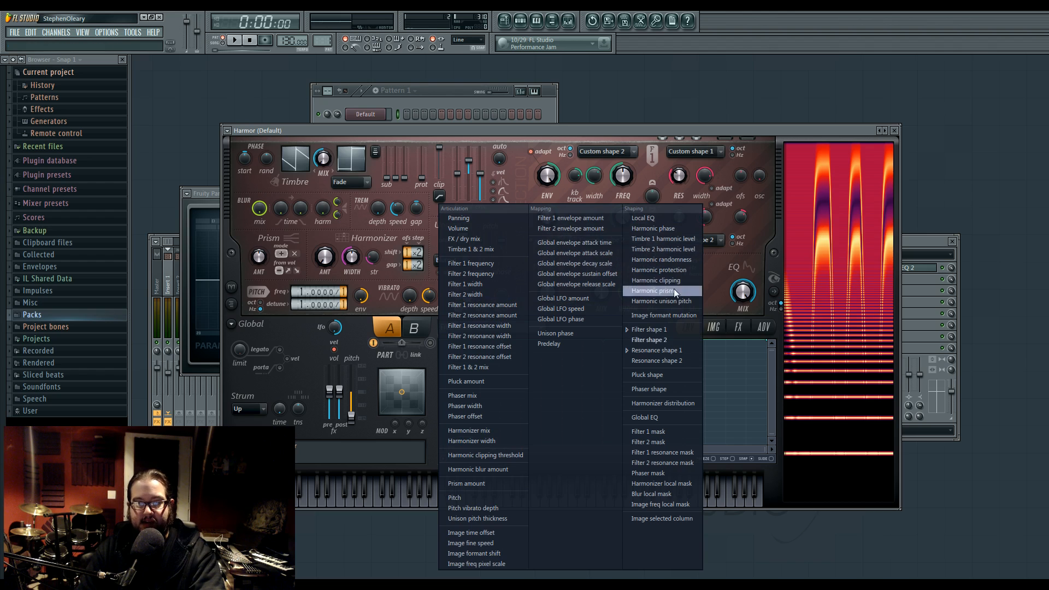
left_click(686, 451)
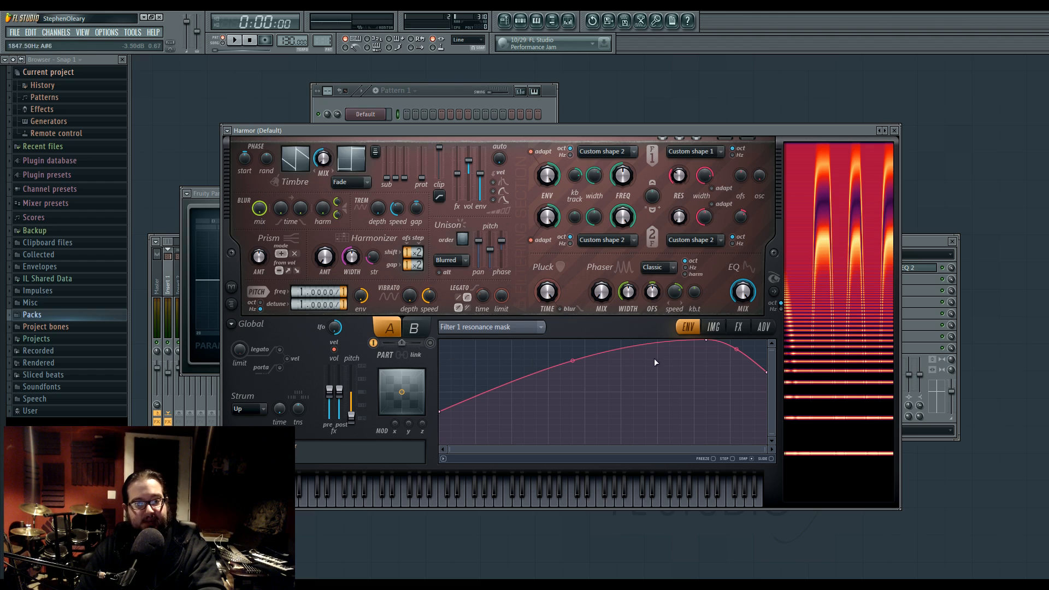
right_click(620, 443)
right_click(524, 340)
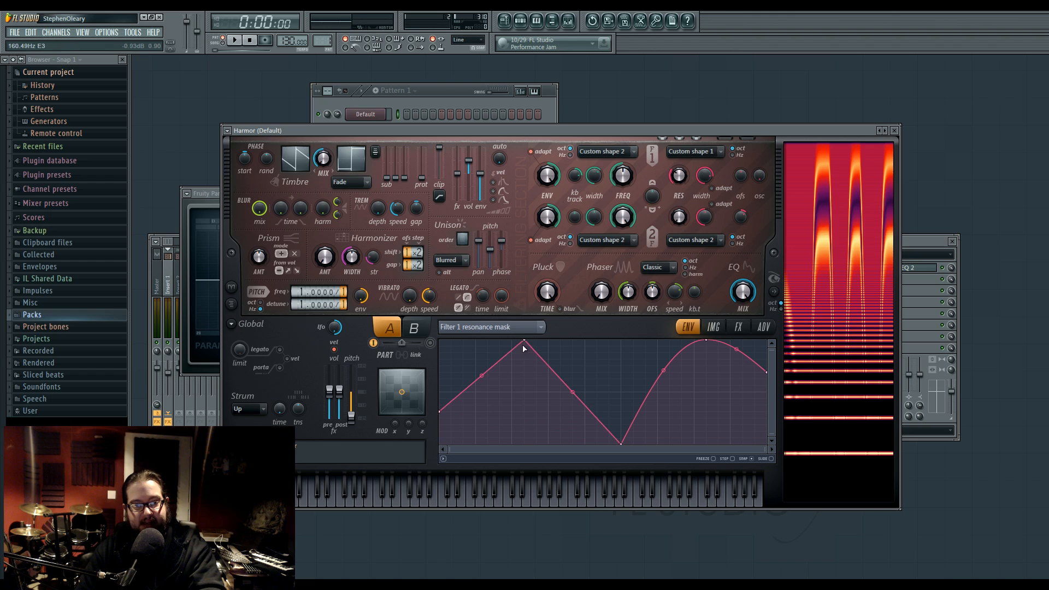
Sweep Filter 1's cutoff with the resonance mask while playing notes, and set the filter's type to Classic low pass
left_click_drag(622, 176, 622, 229)
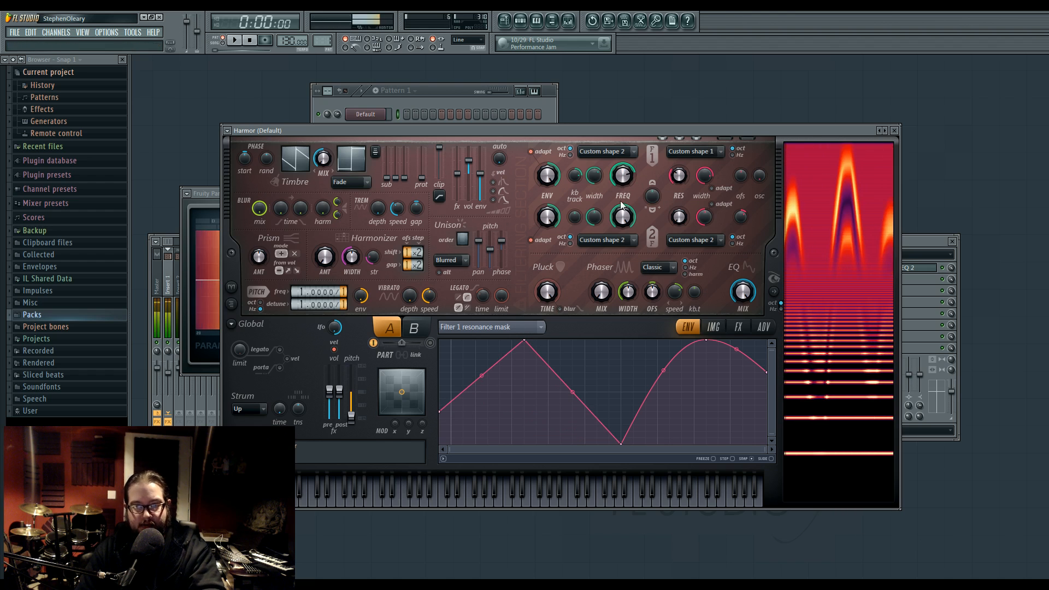
left_click_drag(622, 176, 623, 165)
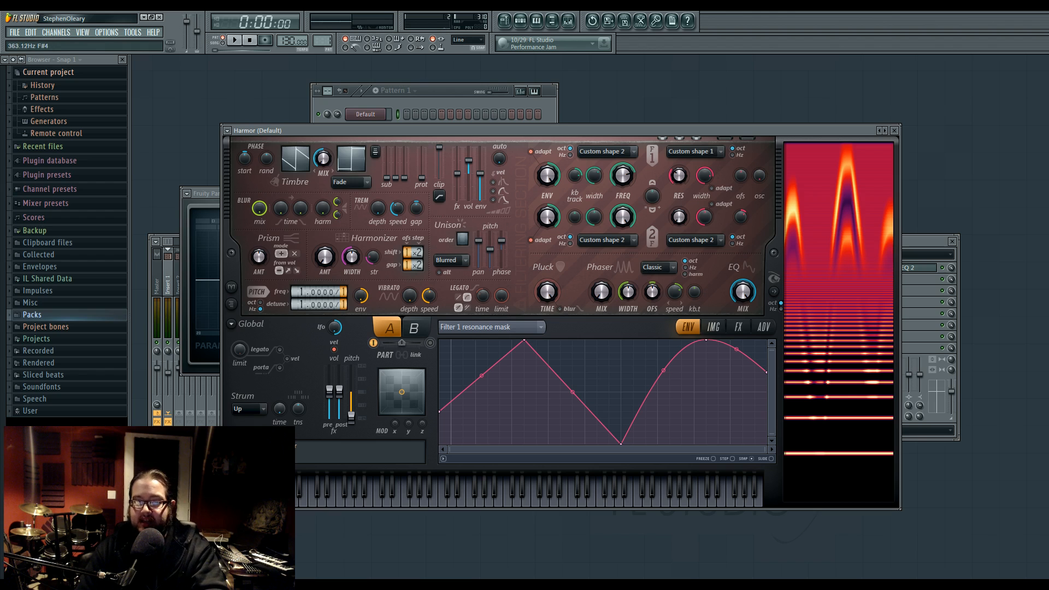
left_click(611, 152)
left_click(610, 163)
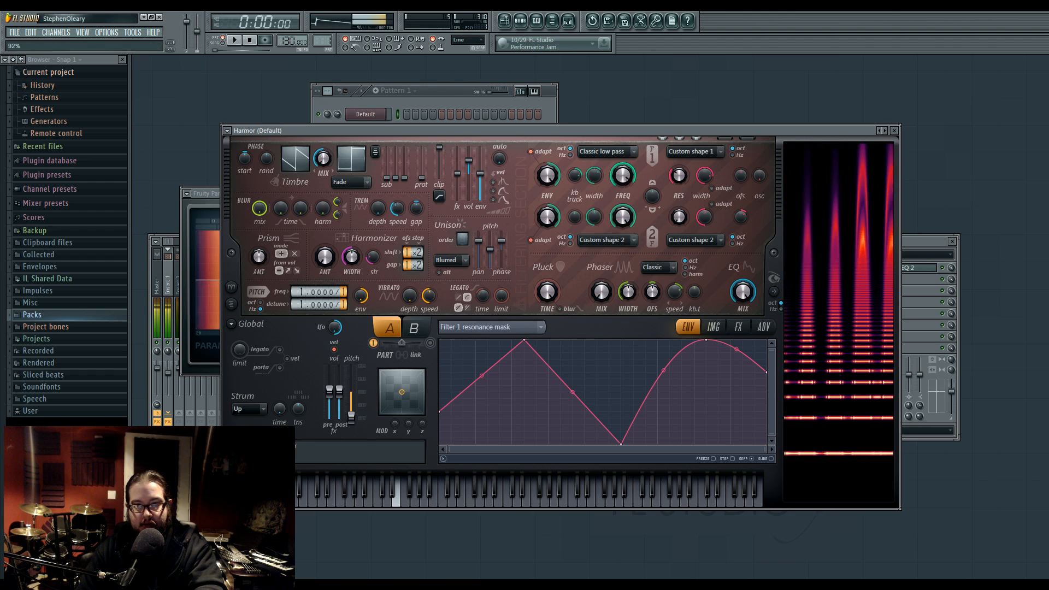
Shape the Filter 1 mask with a zero-level notch, a full-level low side and a curved rise on the high side, auditioning cutoff sweeps
left_click(545, 328)
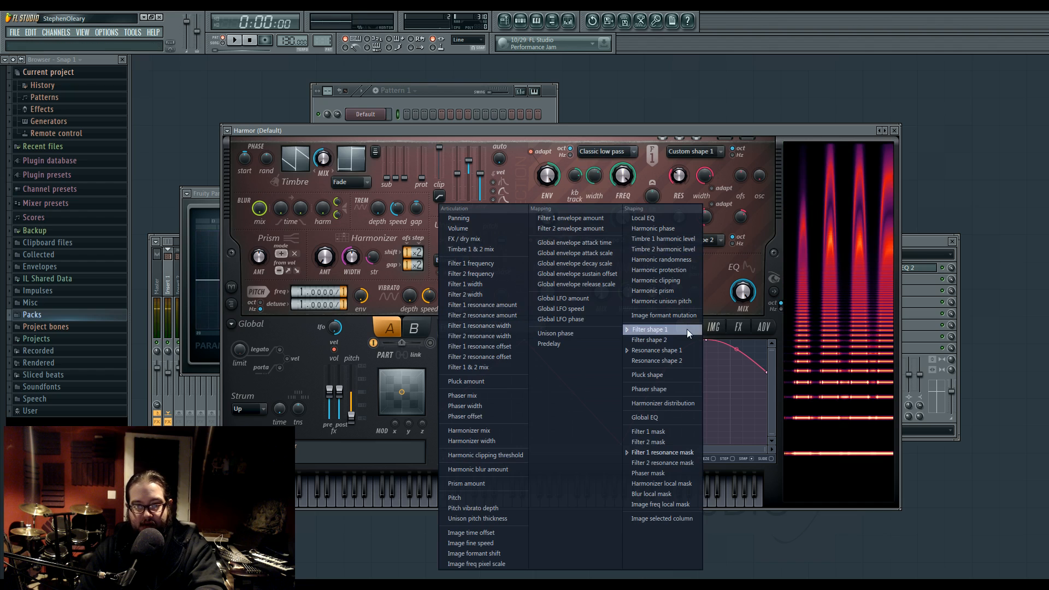
left_click(677, 433)
left_click_drag(533, 414, 548, 443)
left_click_drag(623, 175, 622, 218)
left_click_drag(494, 391, 493, 340)
mouse_move(622, 175)
left_mouse_down()
mouse_move(623, 143)
mouse_move(623, 183)
left_mouse_up()
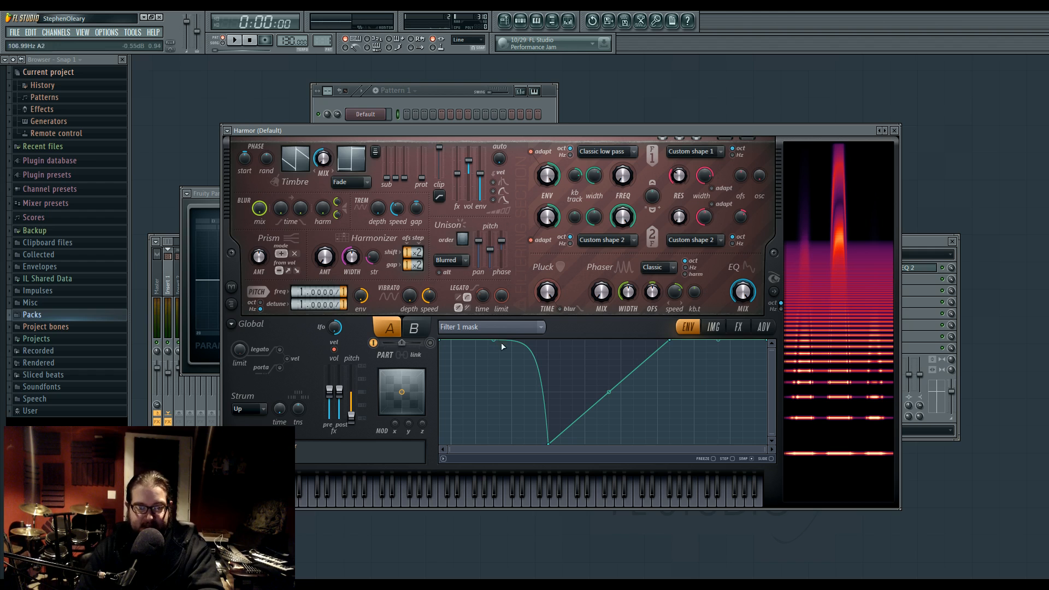
left_click_drag(601, 385, 609, 356)
mouse_move(608, 366)
left_mouse_down()
mouse_move(609, 388)
mouse_move(608, 364)
left_mouse_up()
left_click(538, 330)
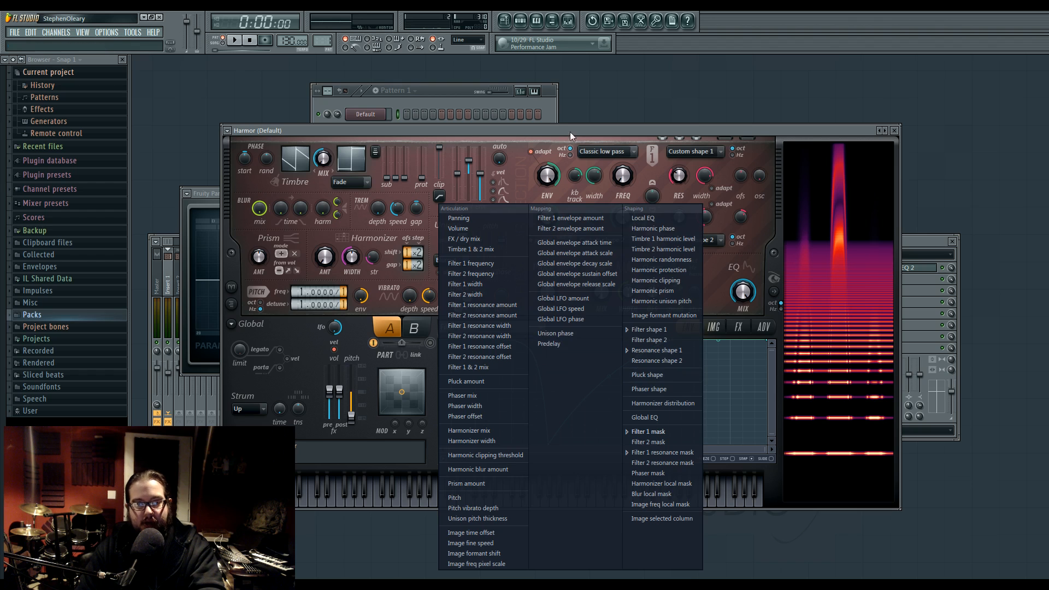
left_click(569, 132)
left_click(544, 326)
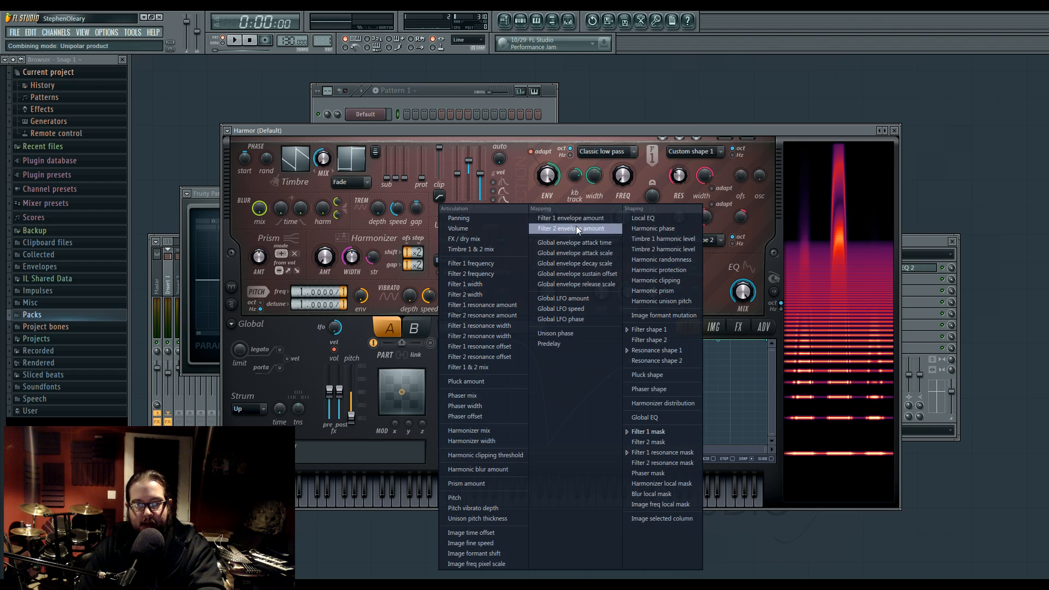
left_click(584, 128)
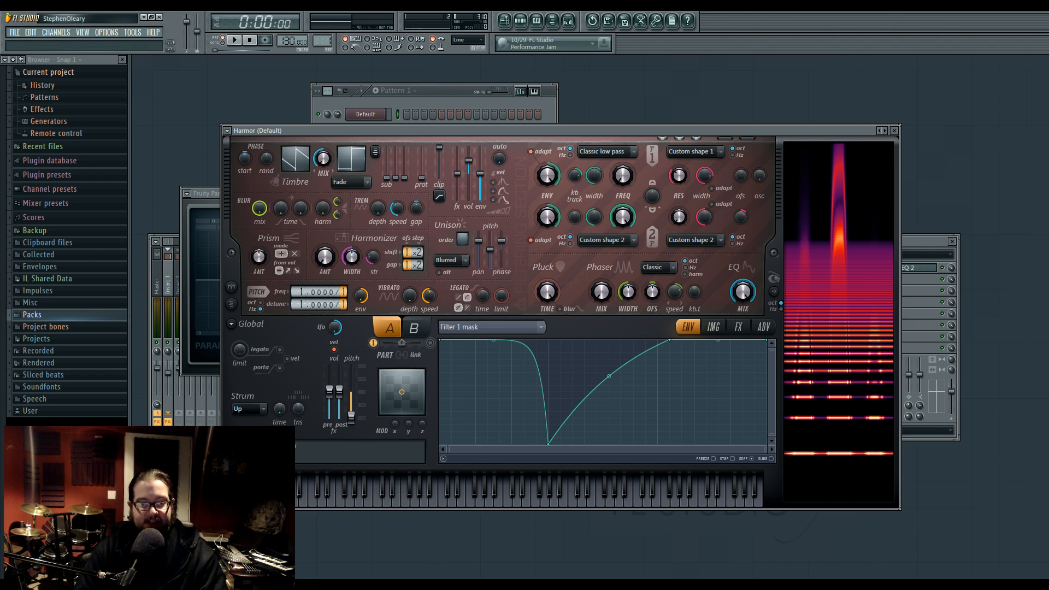
mouse_move(652, 585)
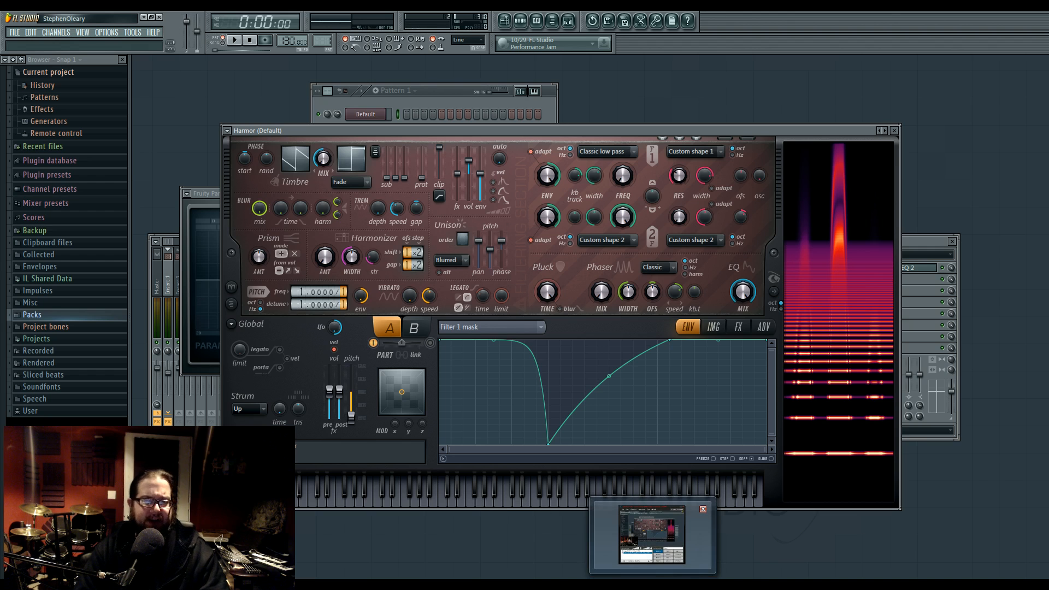
key("alt+Tab")
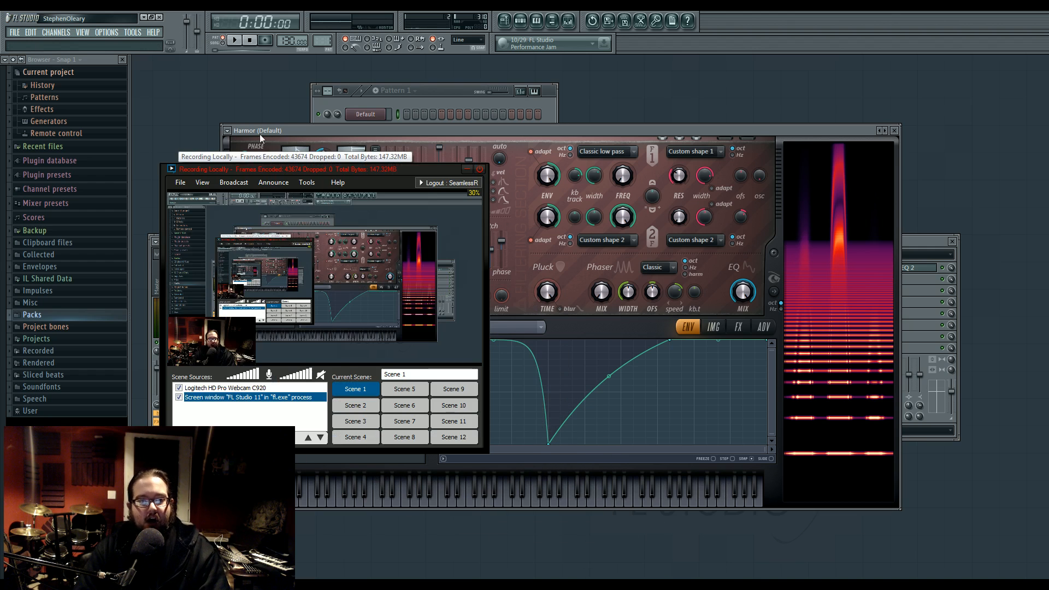